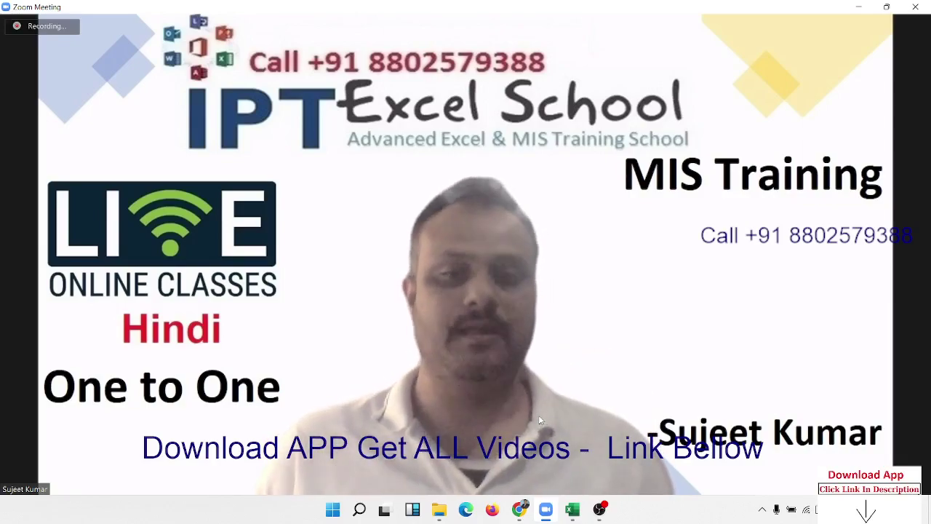
Share Screen 1 in Zoom so the meeting sees the Excel Math sheet.
mouse_move(507, 416)
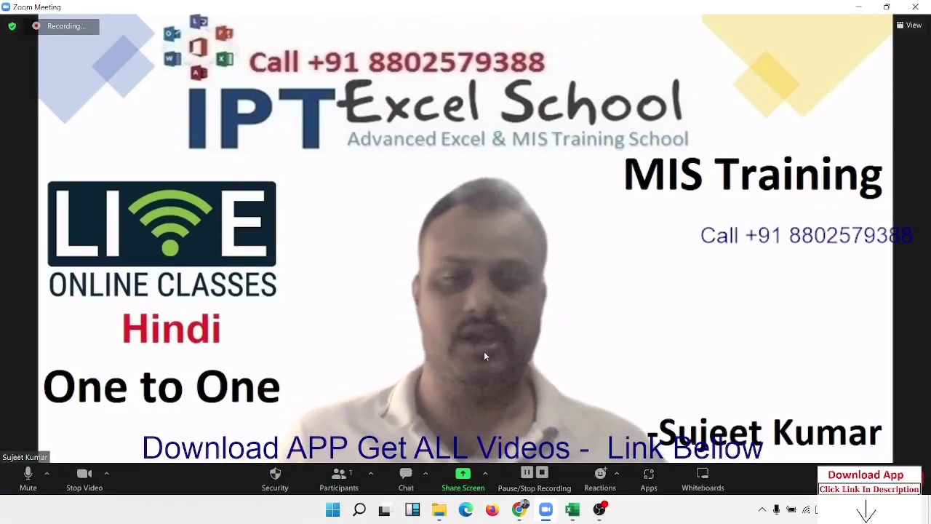
click(463, 484)
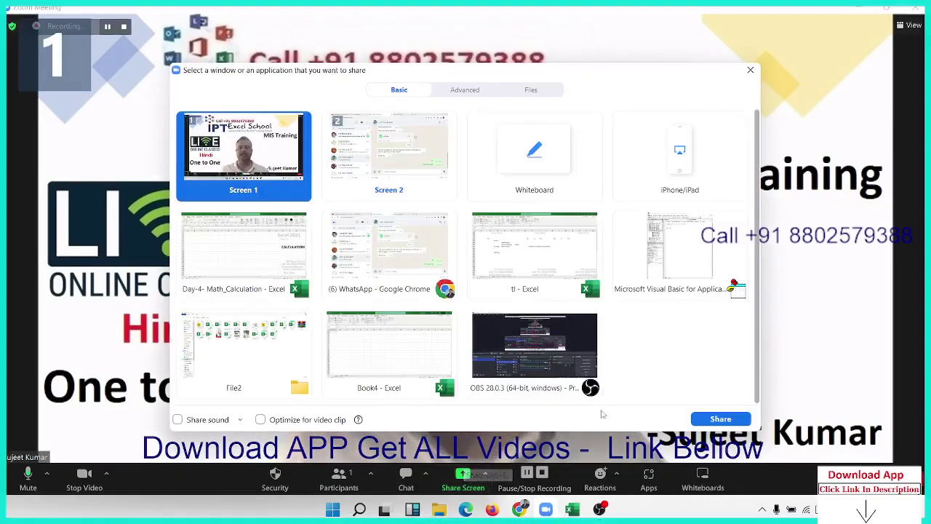
click(718, 416)
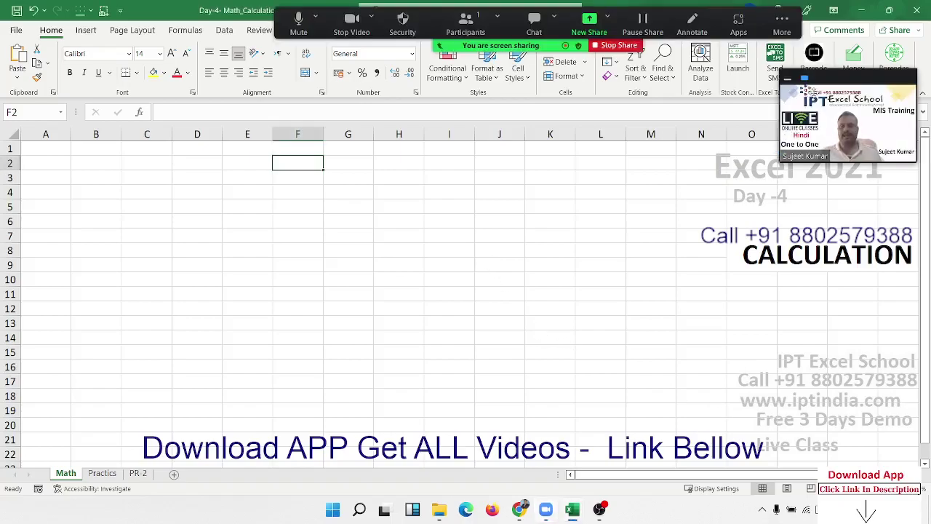
Enter 20 in C2 and 30 in E2.
drag(847, 88, 858, 30)
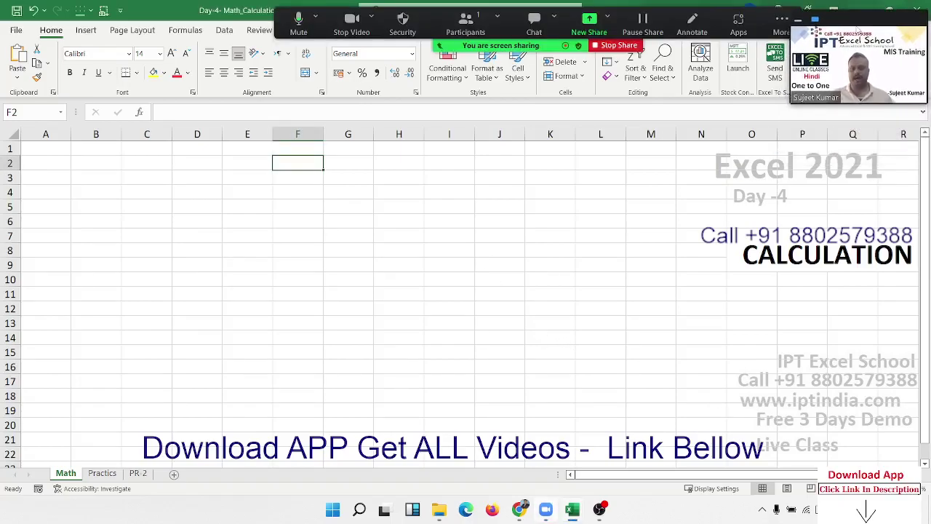
click(202, 196)
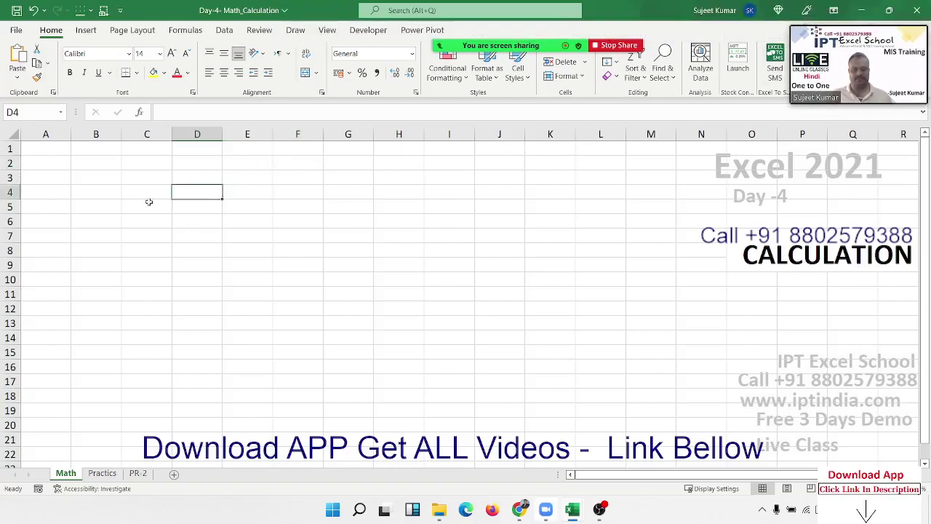
click(129, 177)
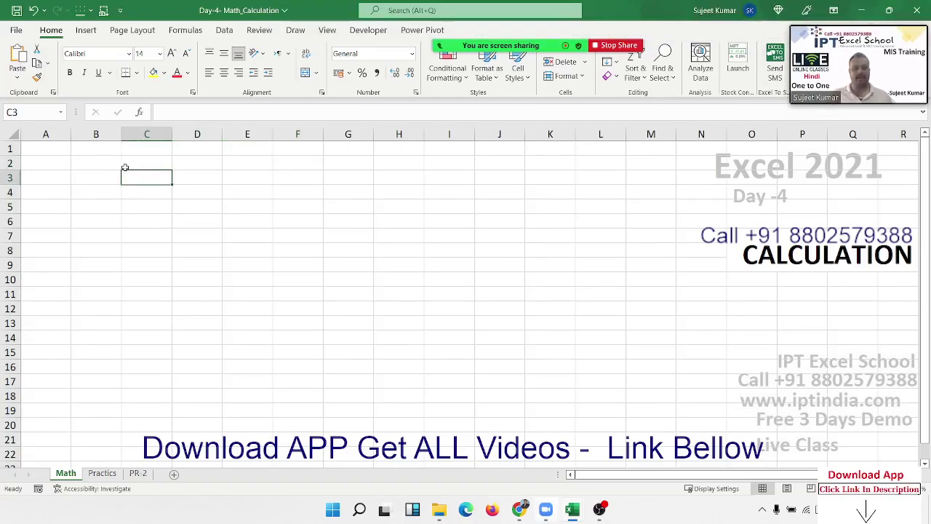
click(125, 167)
text(20)
key(Tab)
key(Tab)
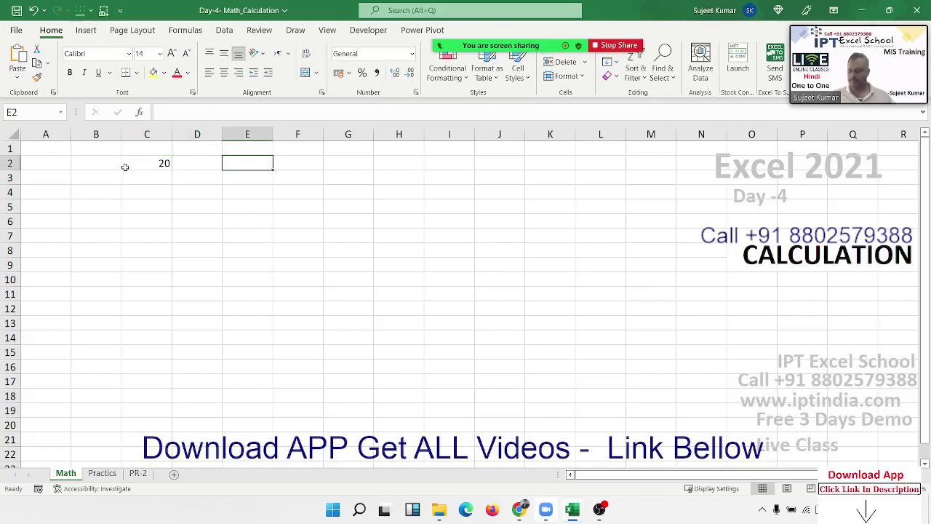
text(30)
key(Tab)
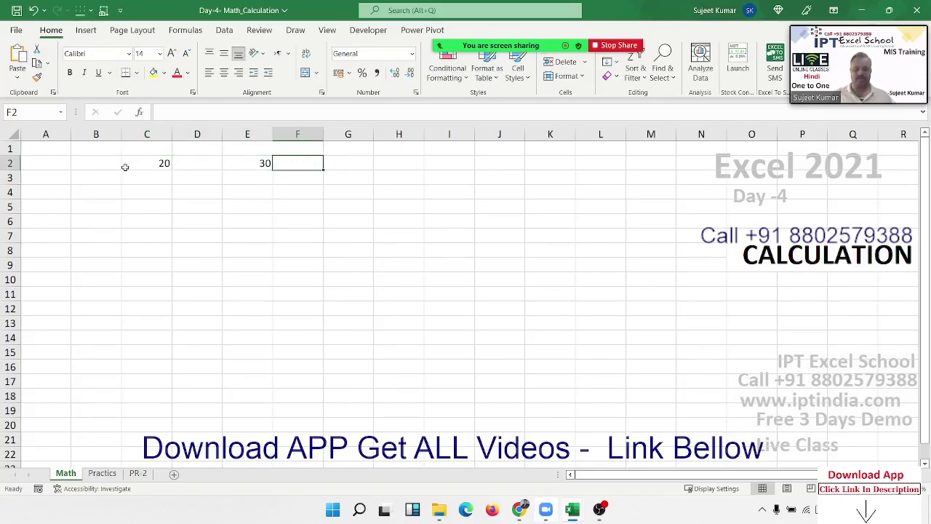
Put the formula =C2+E2 in F2 to show 50.
text(=)
click(136, 168)
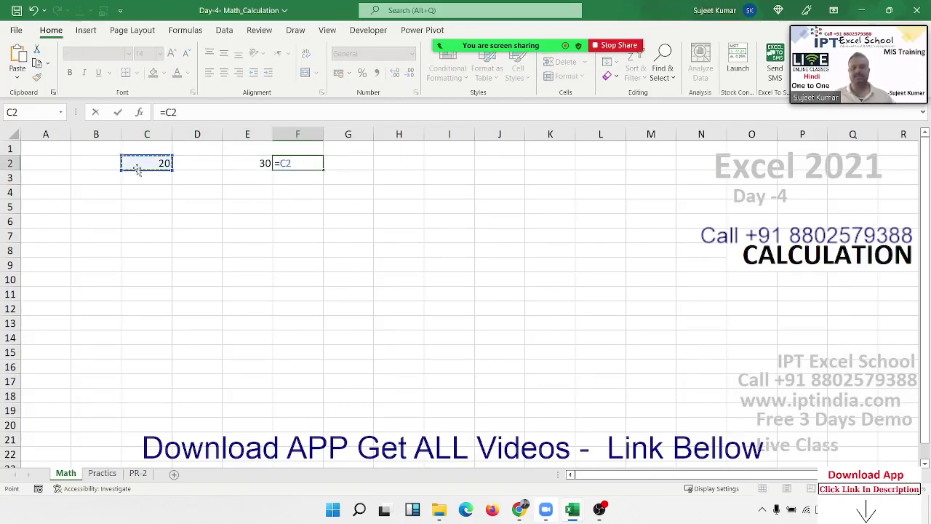
text(+)
click(247, 163)
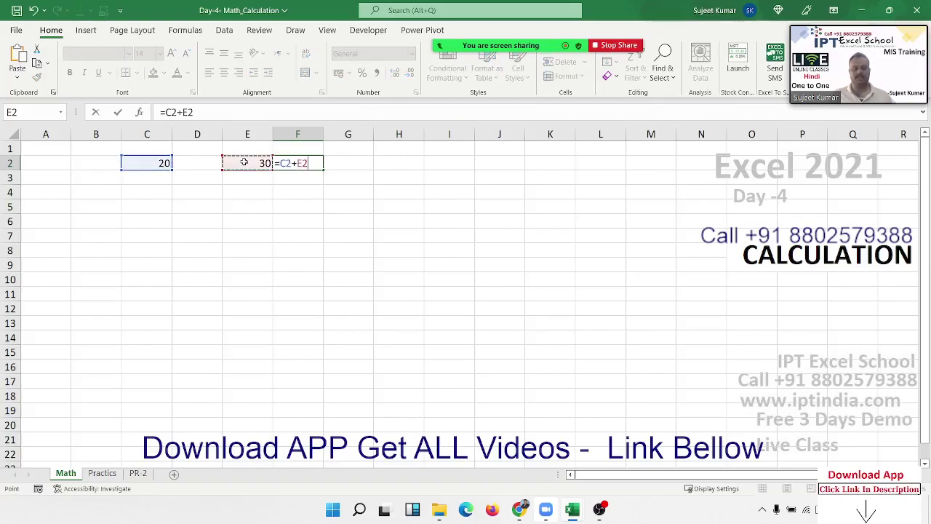
key(Return)
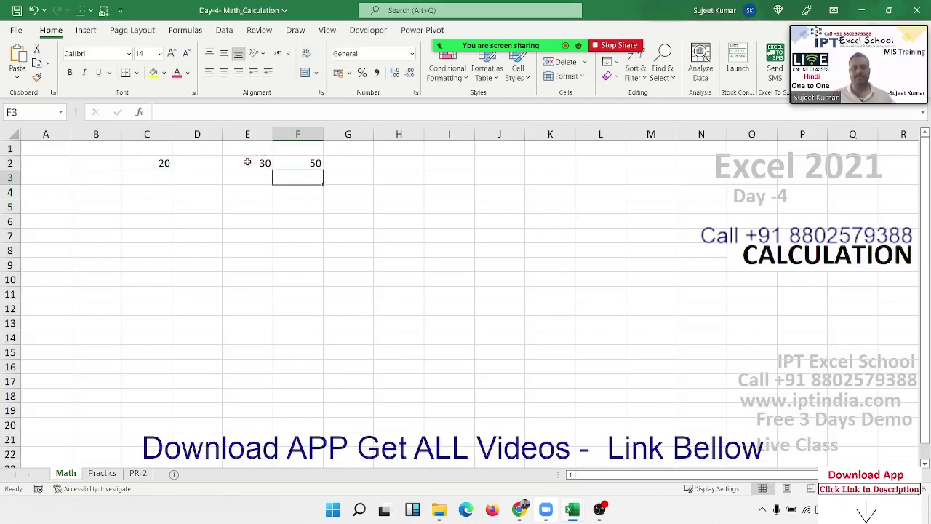
key(Up)
Inspect F2's =C2+E2 references, then move down to F3.
ctrl+scroll(248, 162, up, 4)
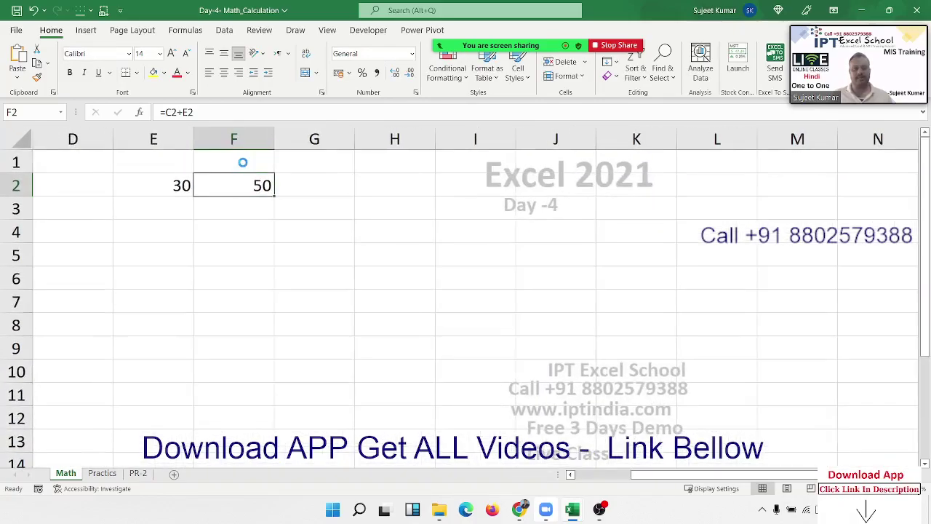
ctrl+scroll(243, 162, up, 1)
double_click(184, 192)
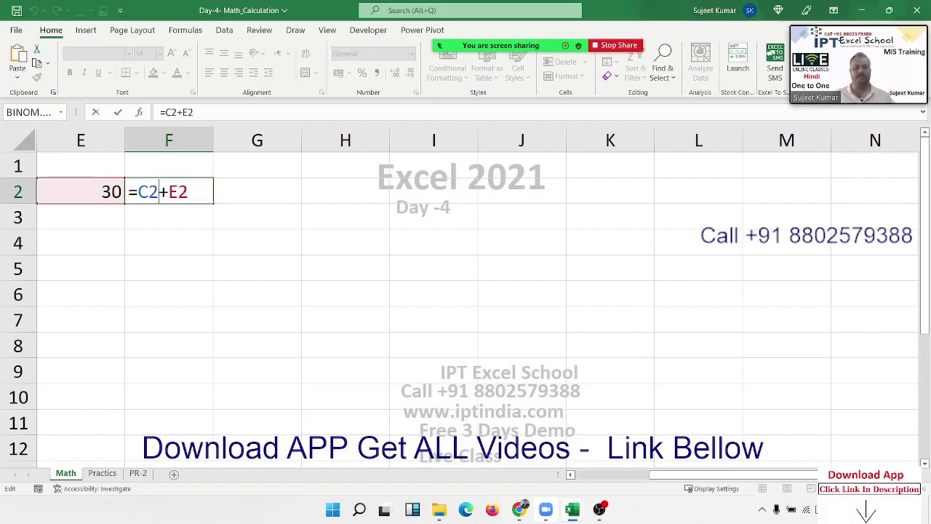
key(Escape)
key(Left)
key(Left)
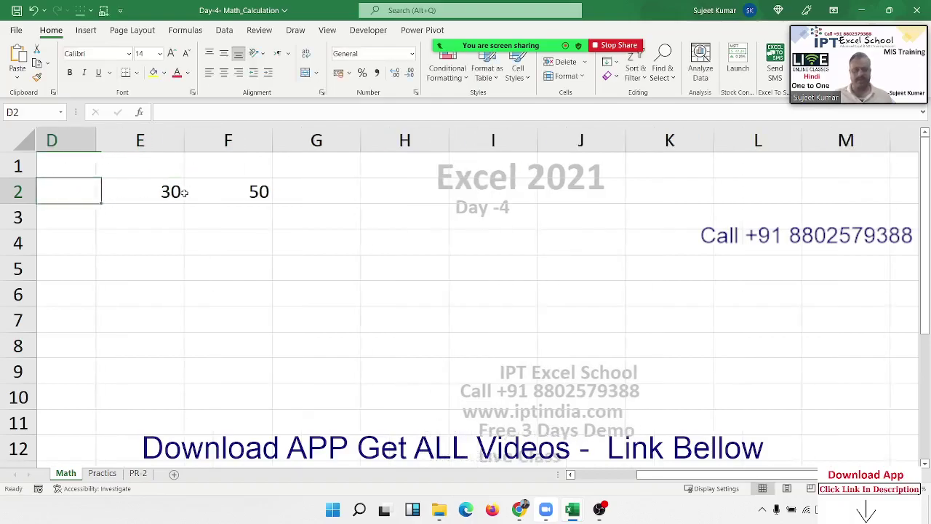
key(Left)
key(Left)
key(Left)
key(Right)
key(Right)
key(Right)
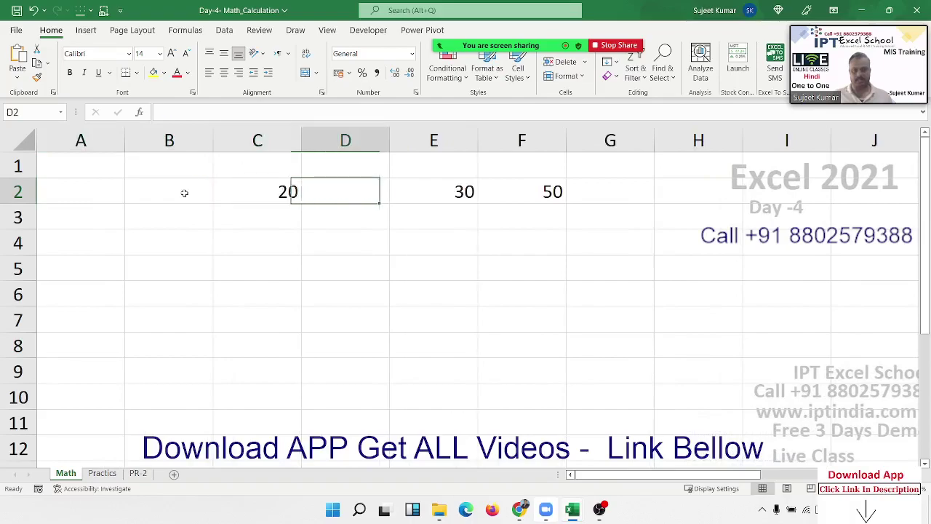
key(Right)
key(Right)
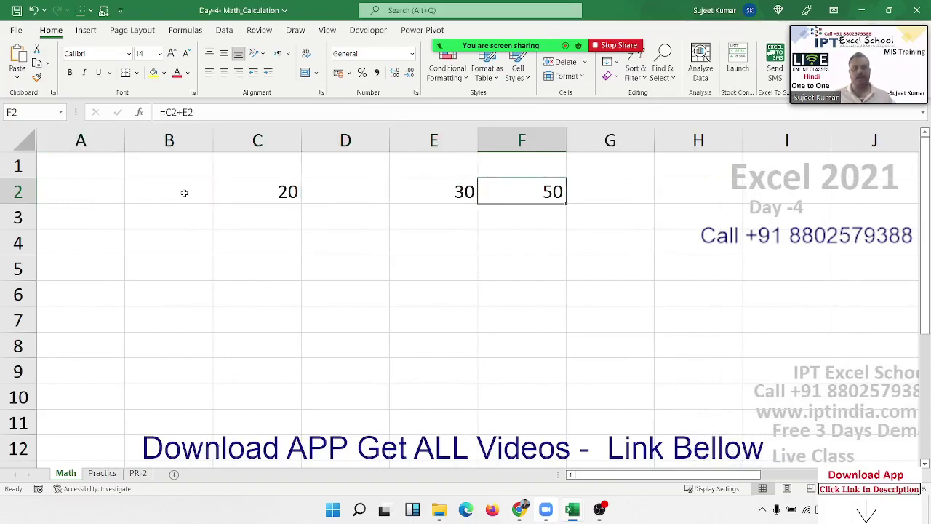
key(Down)
Enter =SUM(C2,E2) in F3.
text(=)
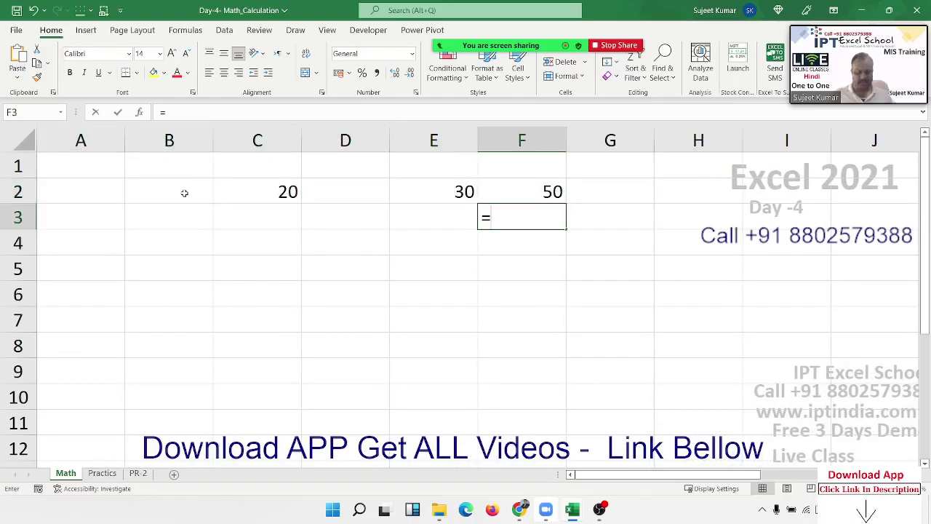
text(sum)
key(Tab)
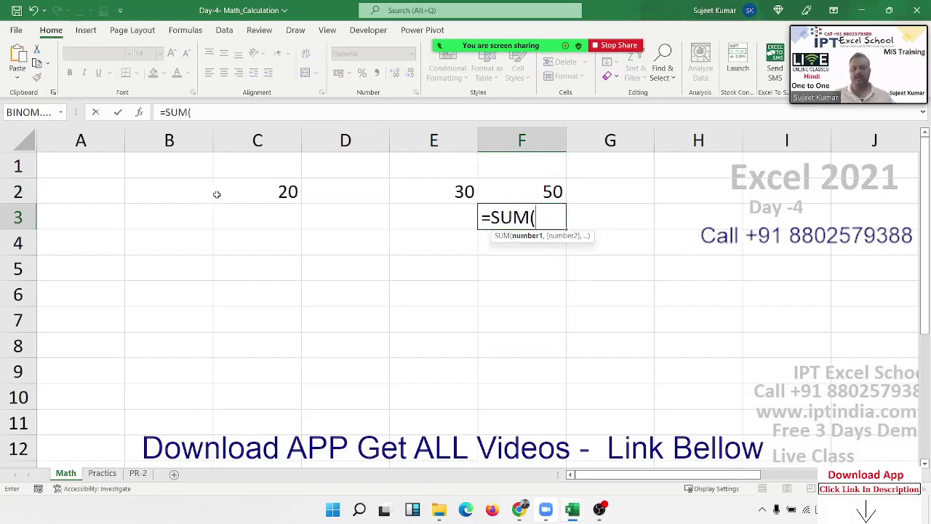
click(279, 195)
text(,)
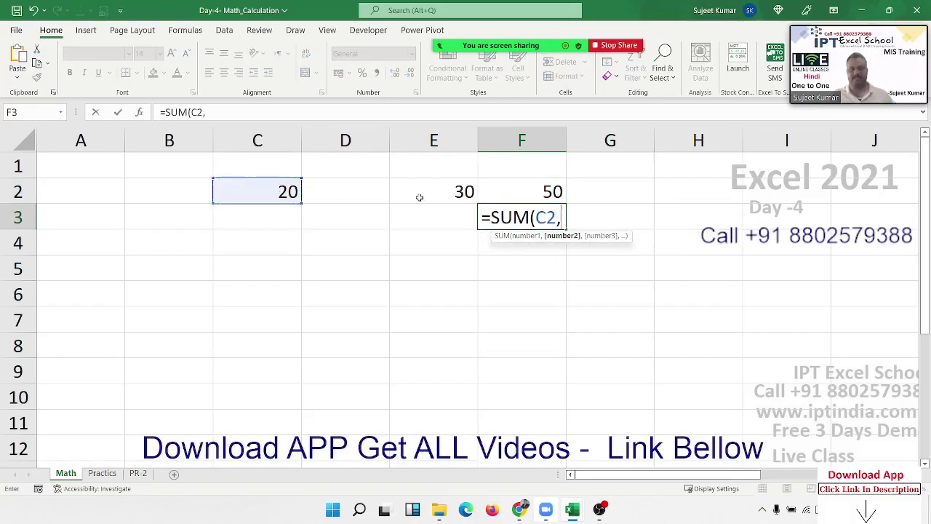
click(455, 190)
text())
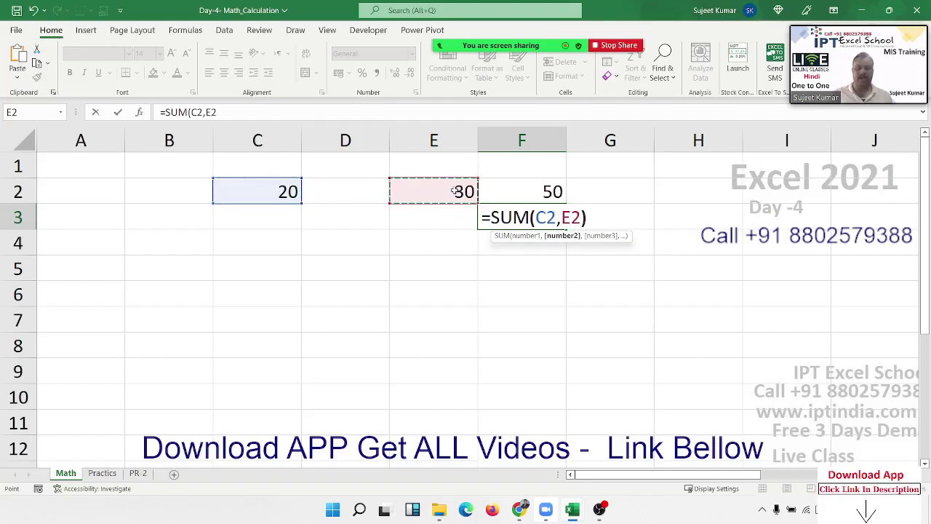
key(Return)
Compare F2's =C2+E2 with F3's SUM formula, leaving both unchanged.
key(Up)
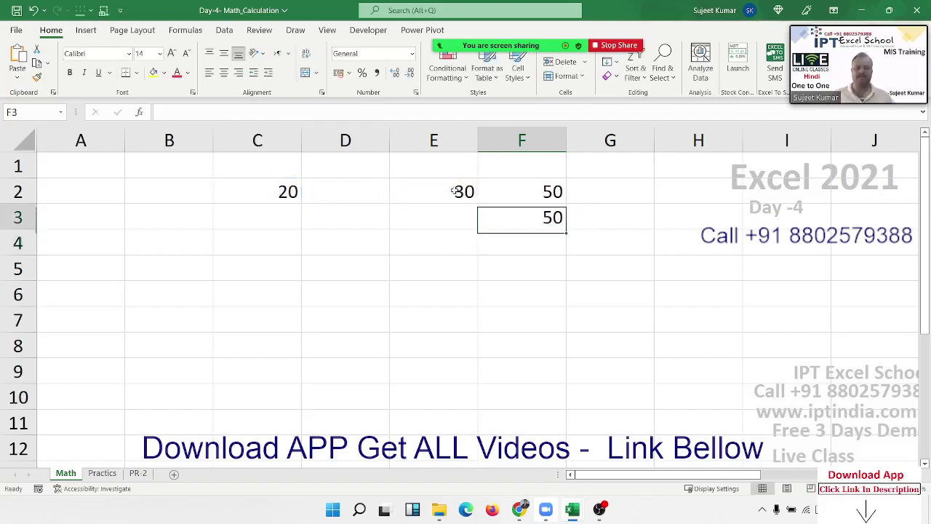
key(Up)
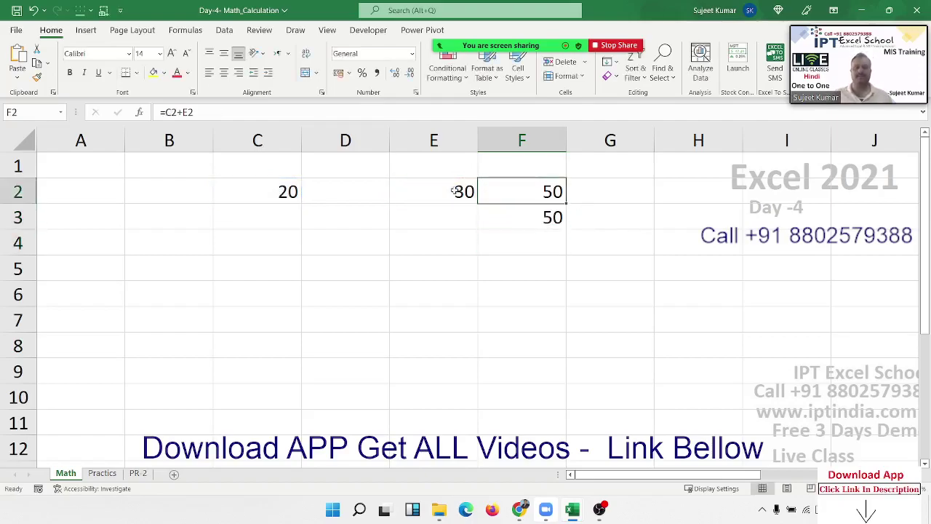
scroll(461, 243, down, 2)
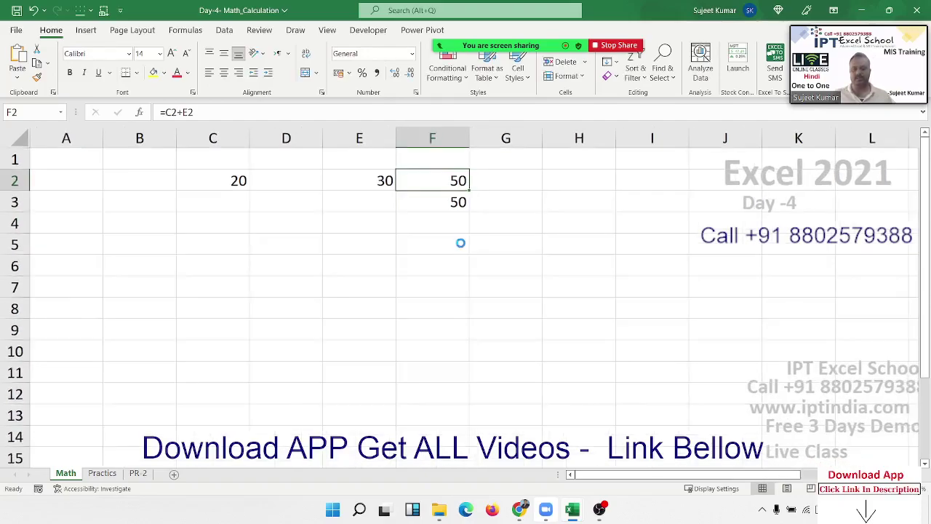
scroll(461, 243, down, 1)
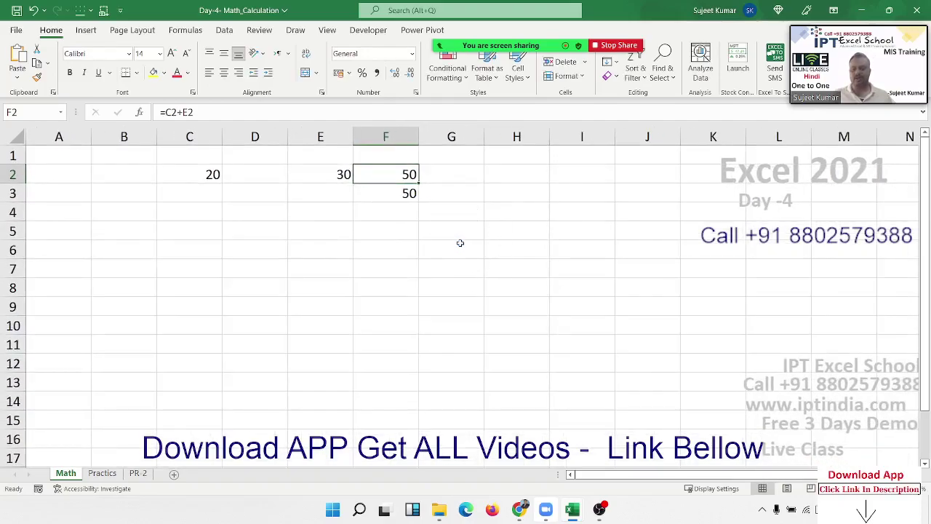
double_click(403, 180)
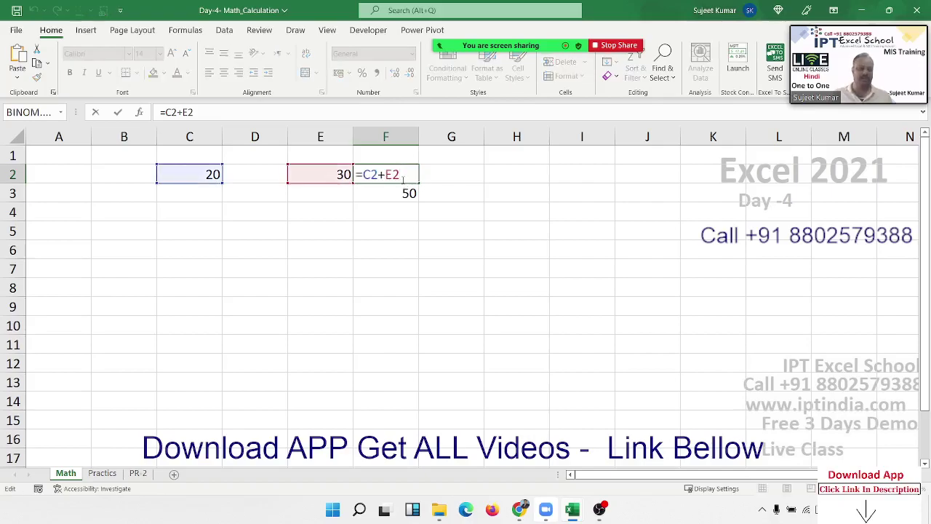
key(Escape)
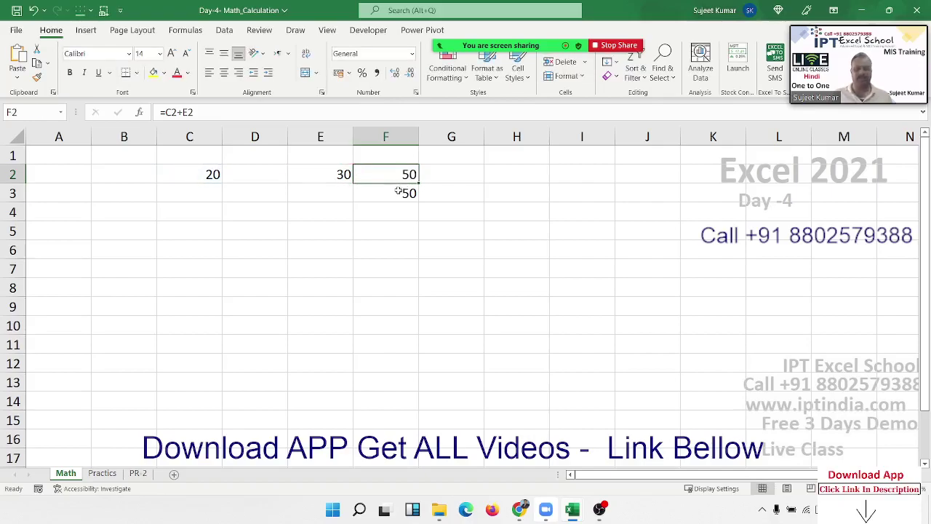
click(399, 193)
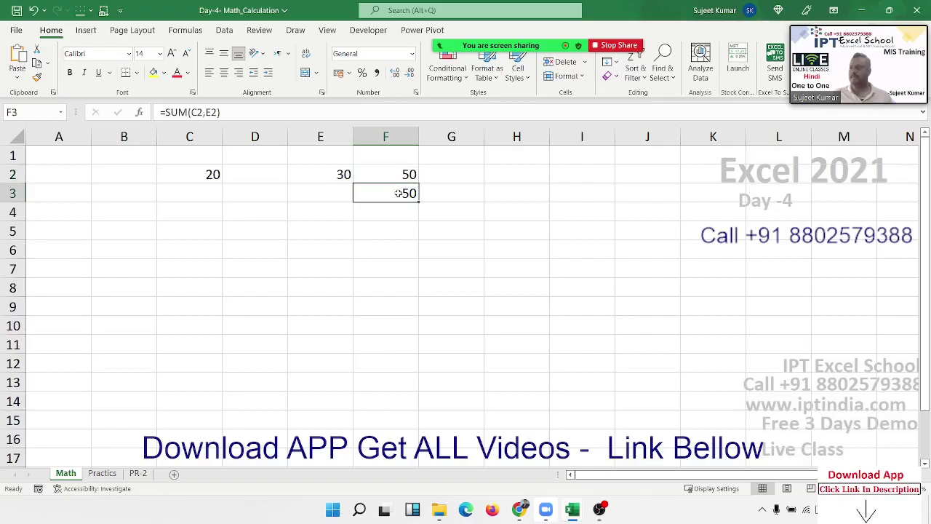
double_click(398, 192)
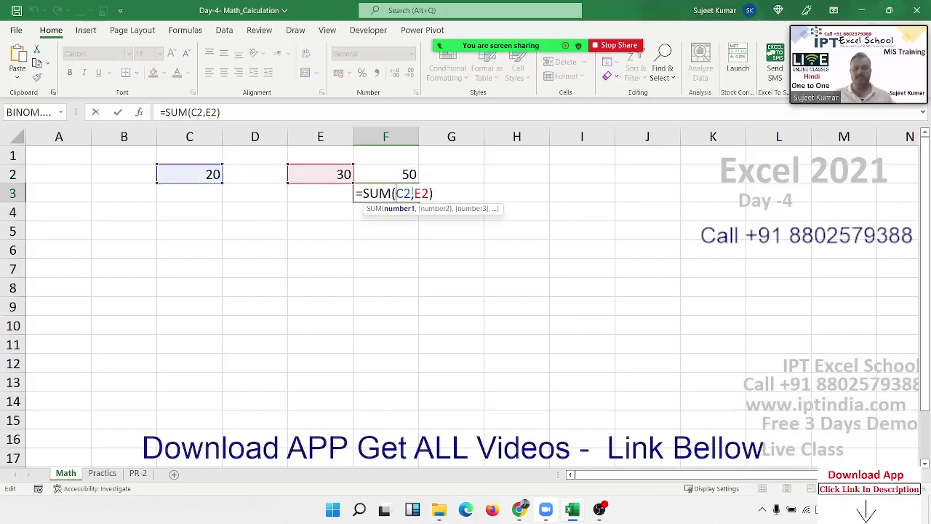
triple_click(413, 192)
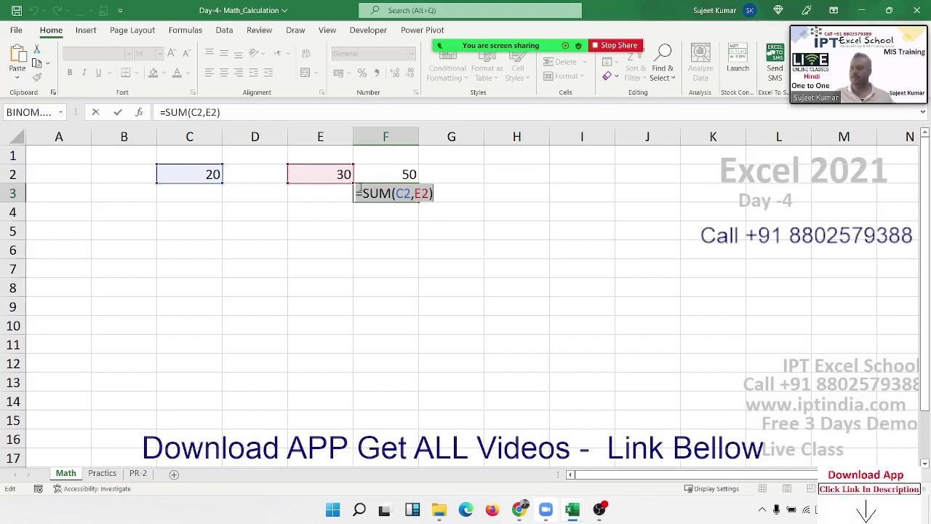
key(ctrl+Return)
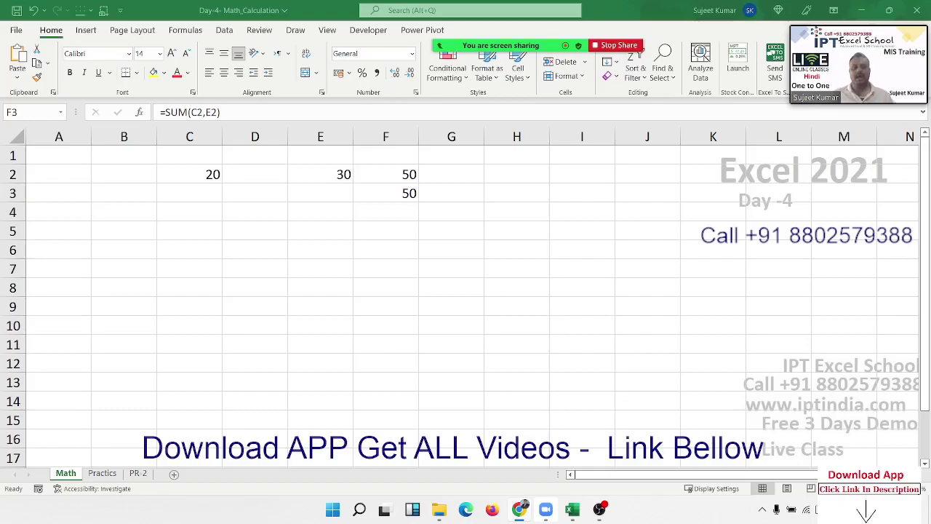
Check E2, then reselect F3 holding =SUM(C2,E2).
click(339, 179)
click(368, 188)
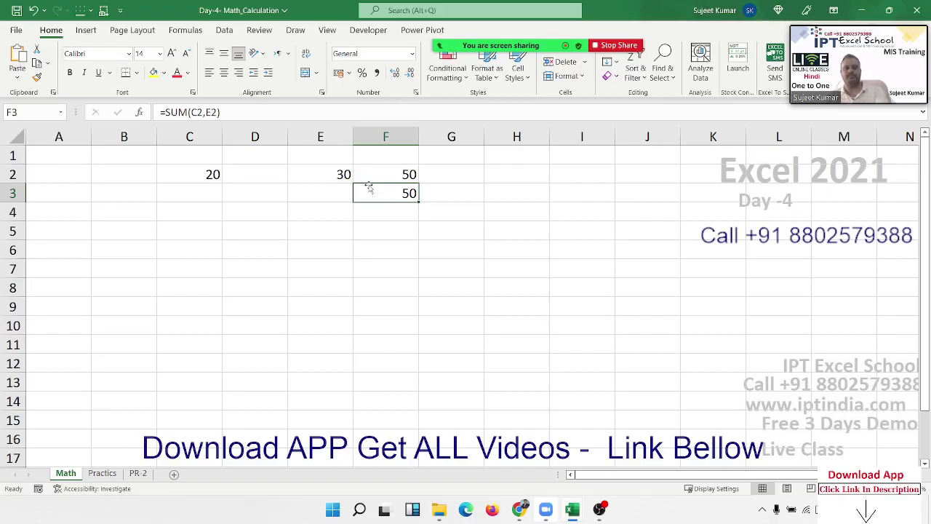
Enter the Buy heading in B5 with 50 beneath it.
click(119, 231)
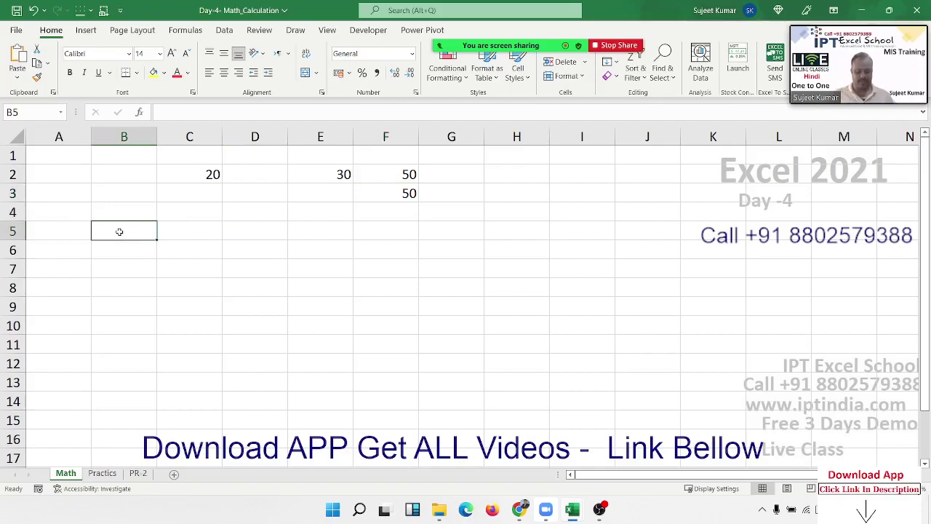
text(Buy)
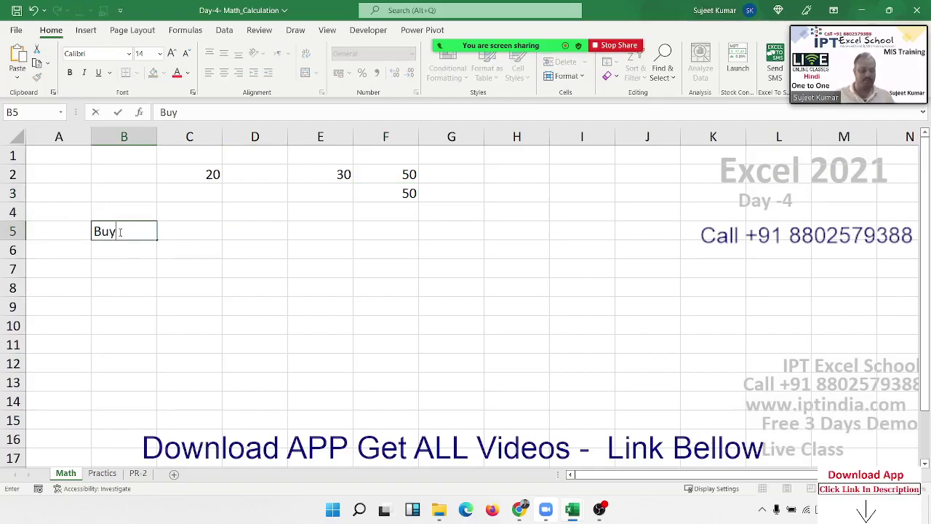
key(Return)
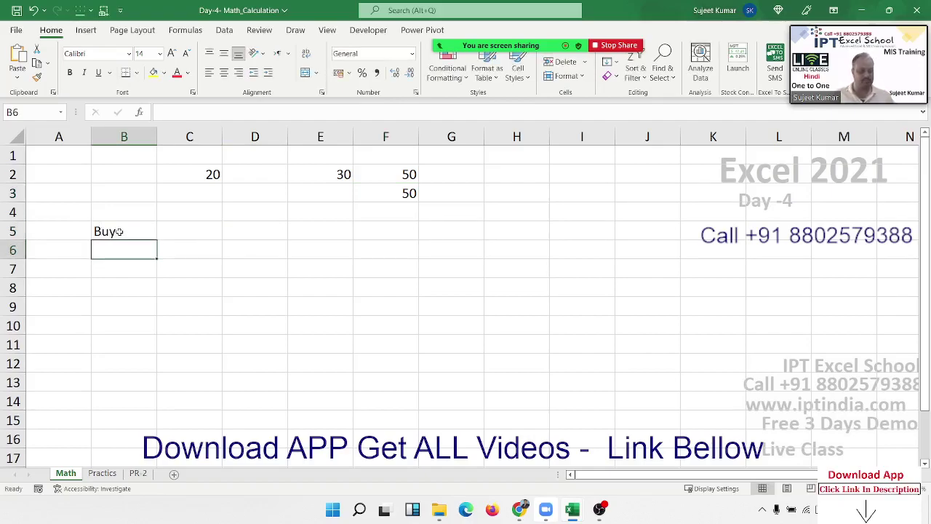
key(Return)
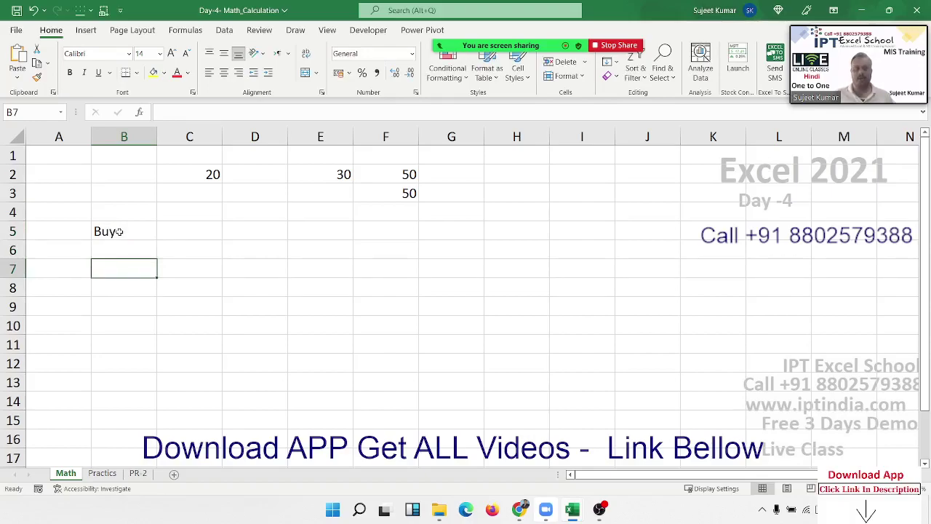
key(Up)
text(5)
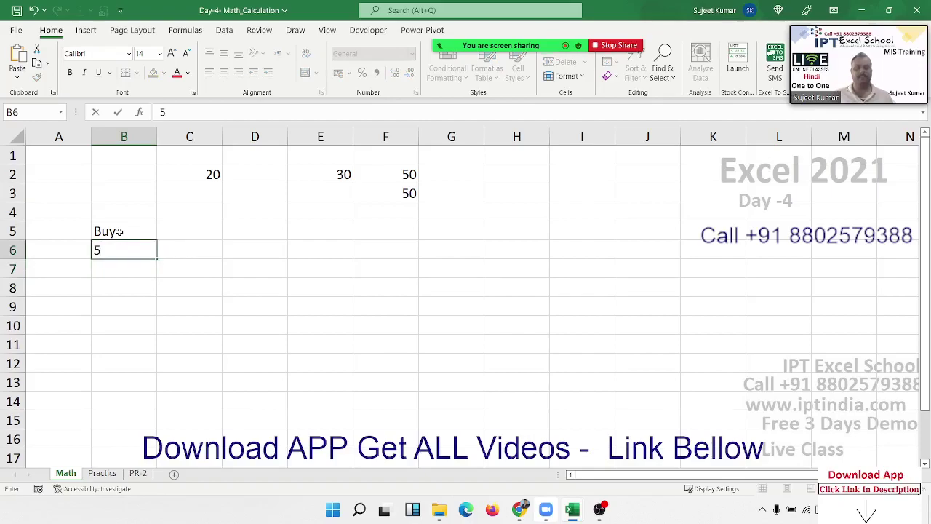
key(Right)
key(Up)
Add the Sell heading with 70 beneath, and a Profit % heading in D5.
text(S)
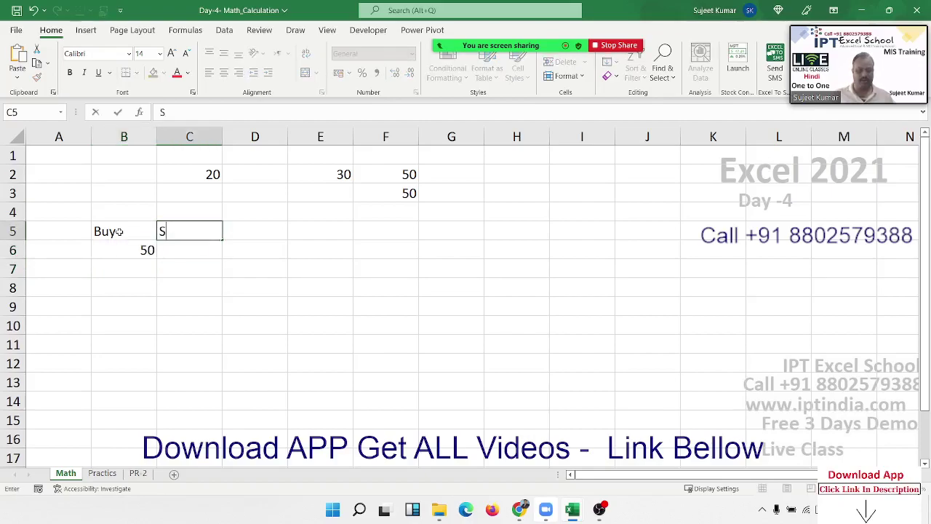
text(ell)
key(Return)
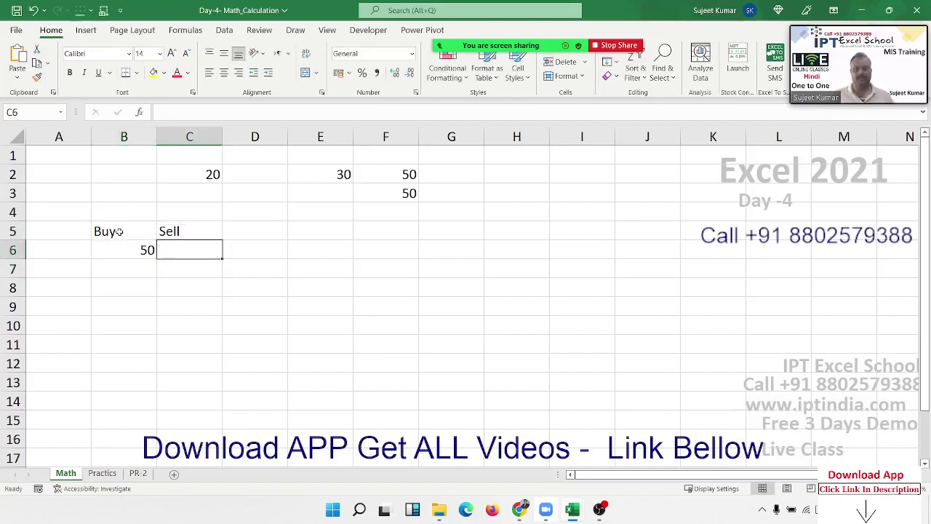
text(70)
key(Tab)
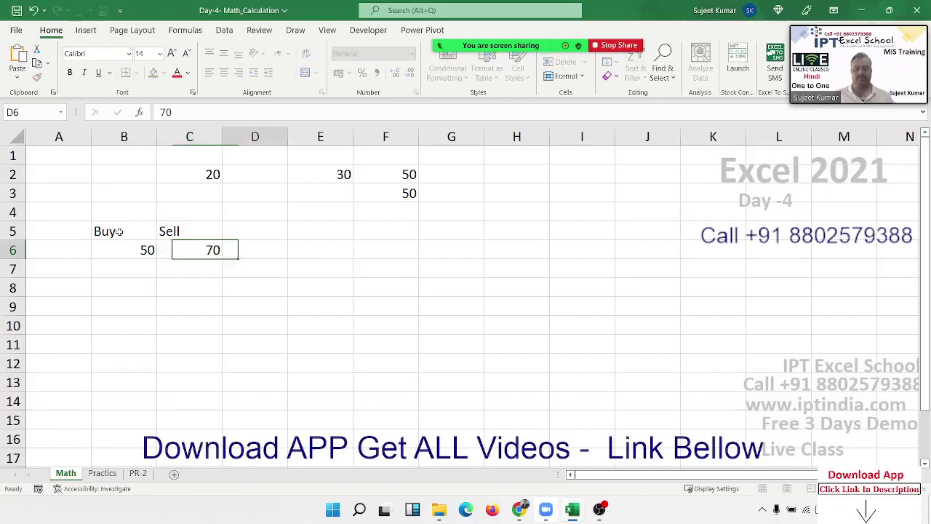
key(Up)
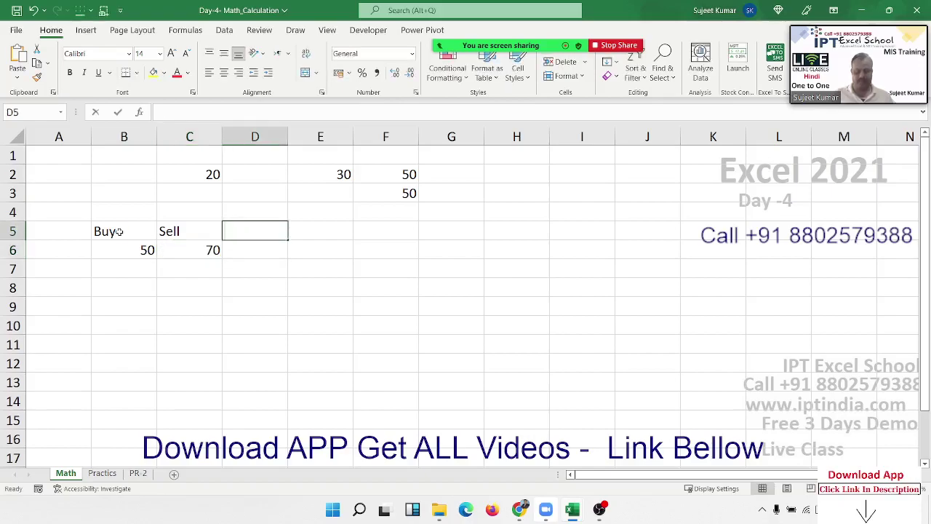
text(Profit)
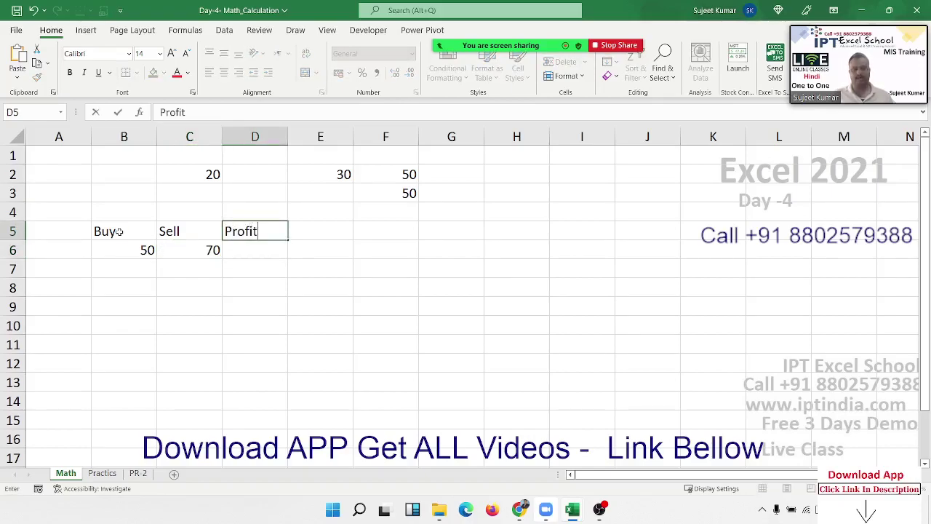
text( %)
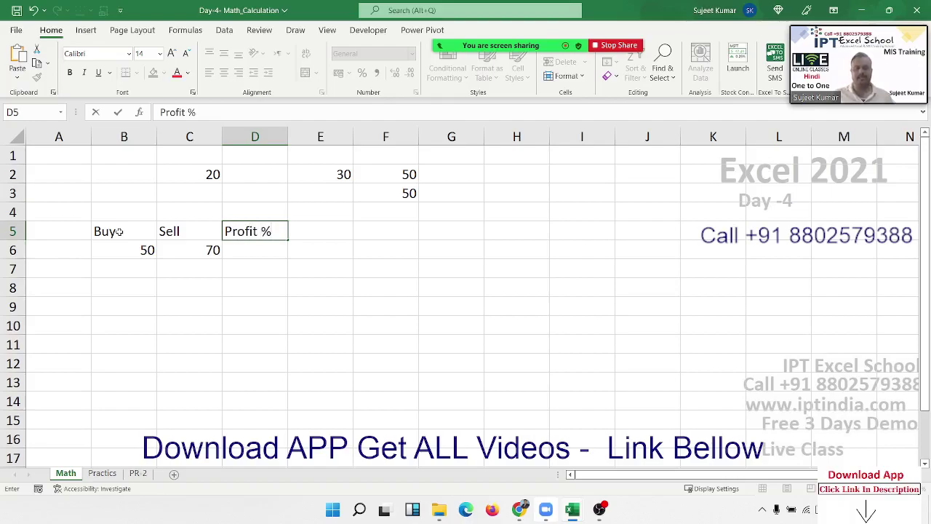
key(Return)
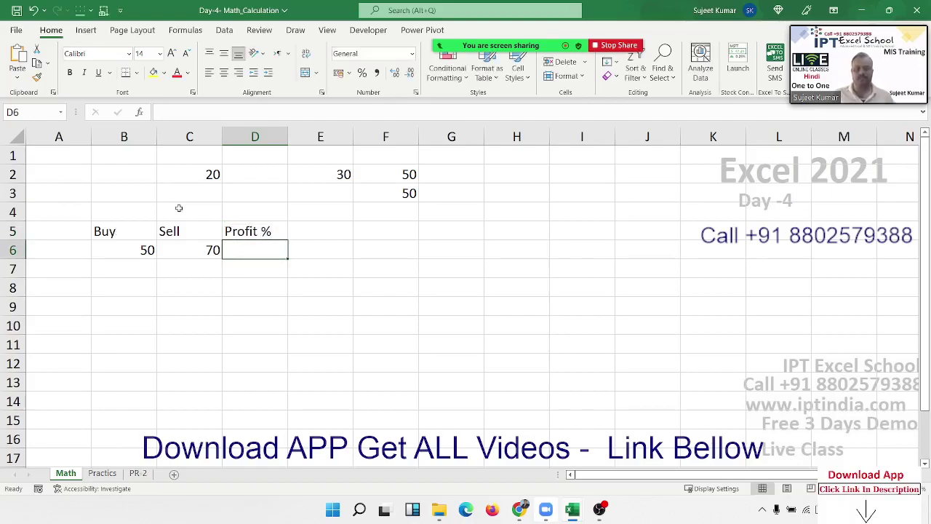
Browse the Formulas tab's Text and Date & Time lists, then start Zoom annotation.
click(186, 31)
click(200, 59)
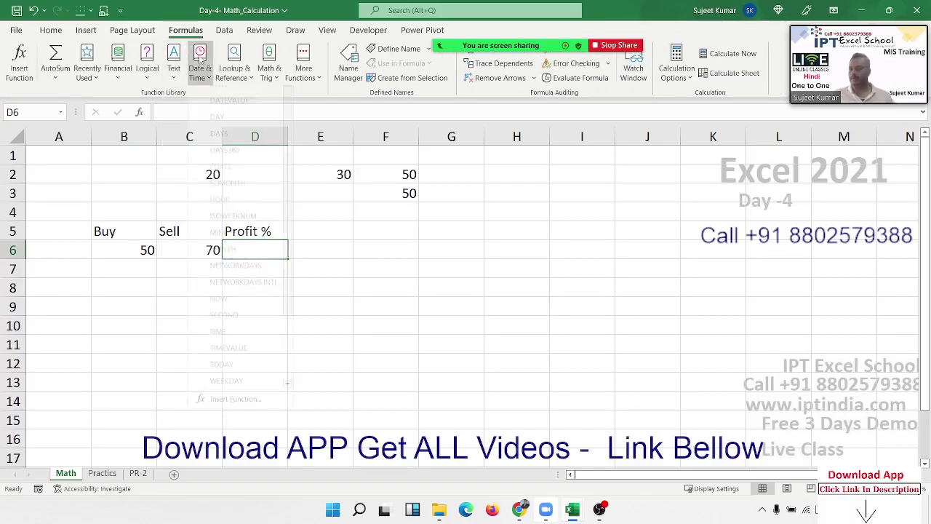
click(201, 59)
click(201, 59)
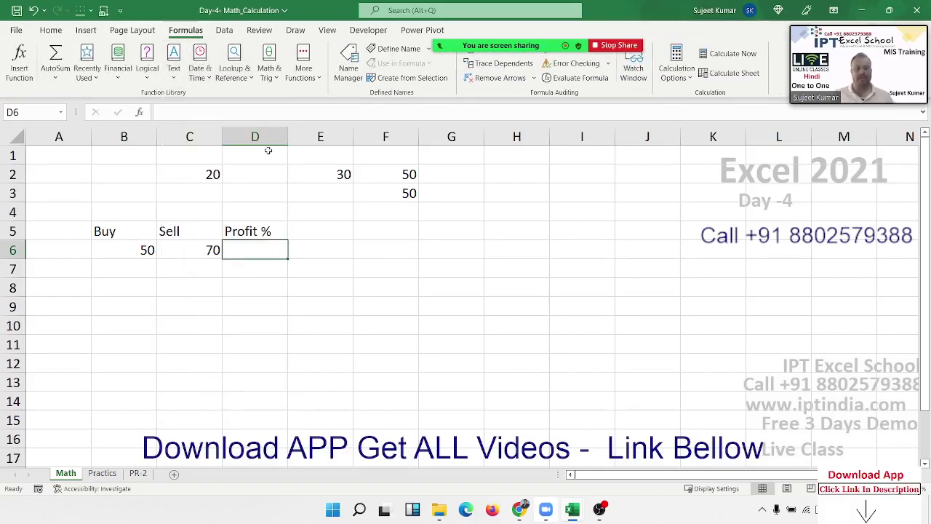
mouse_move(566, 35)
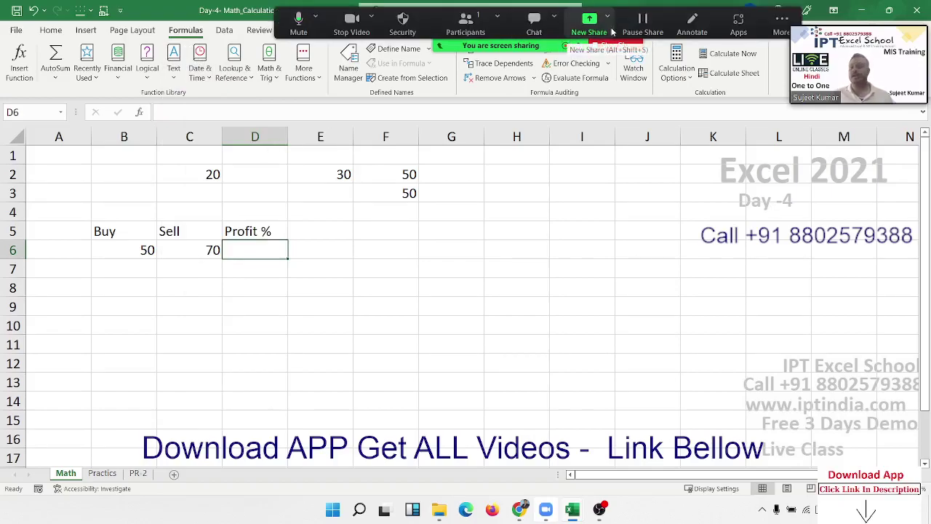
click(696, 25)
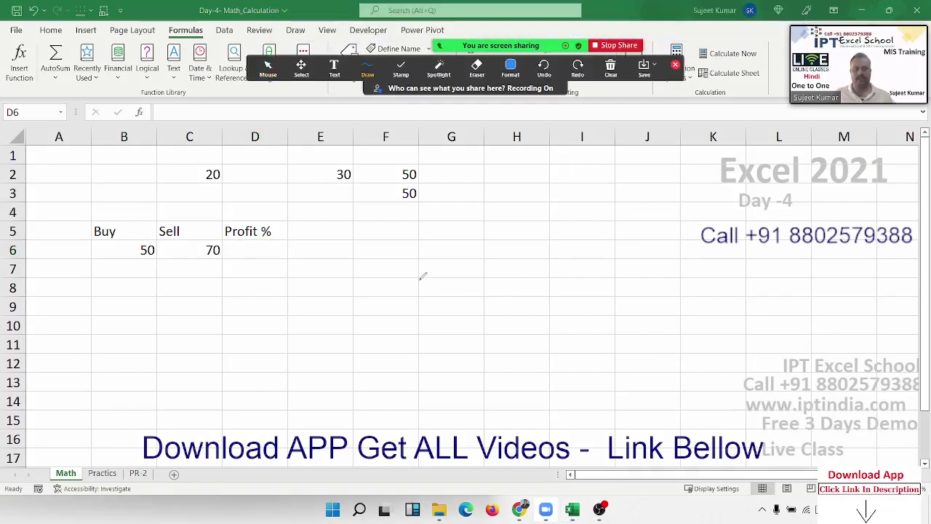
Hand-draw (S − B) / B beside the table with the Zoom pen.
drag(413, 224, 392, 248)
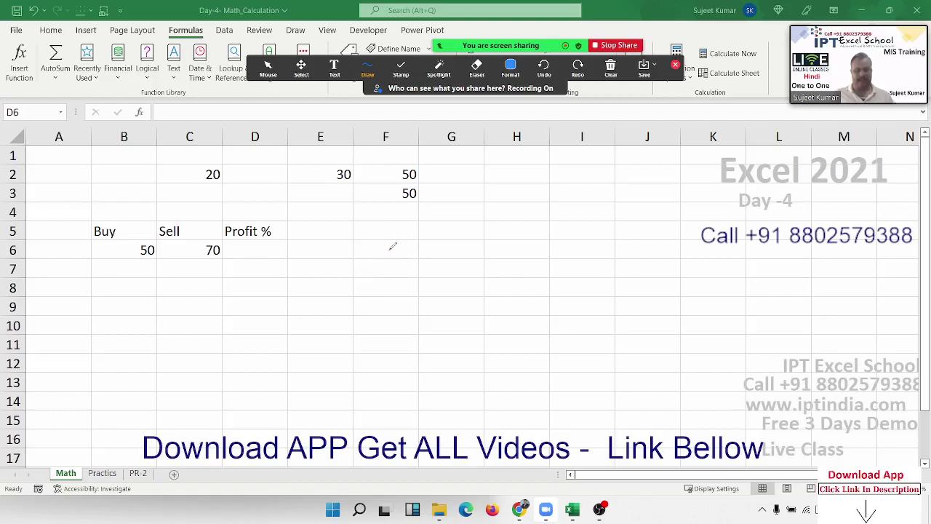
drag(397, 230, 354, 277)
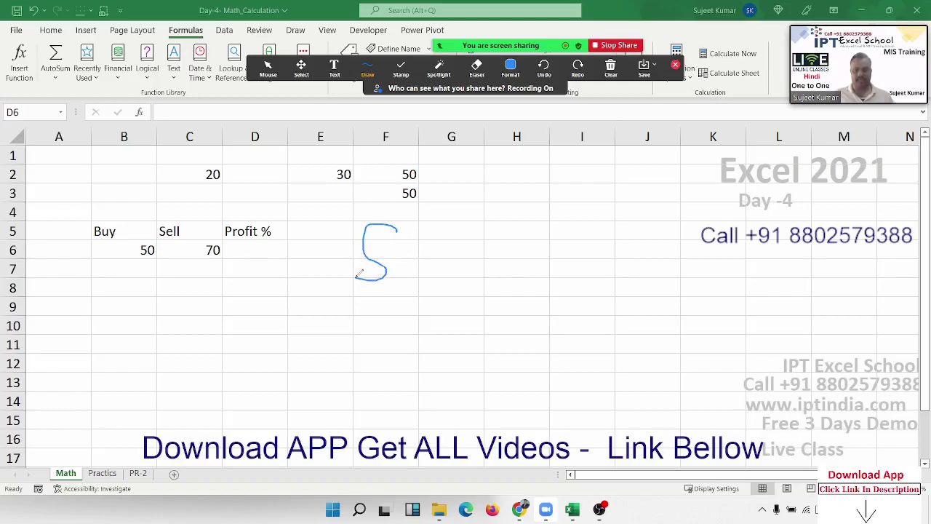
drag(418, 256, 436, 256)
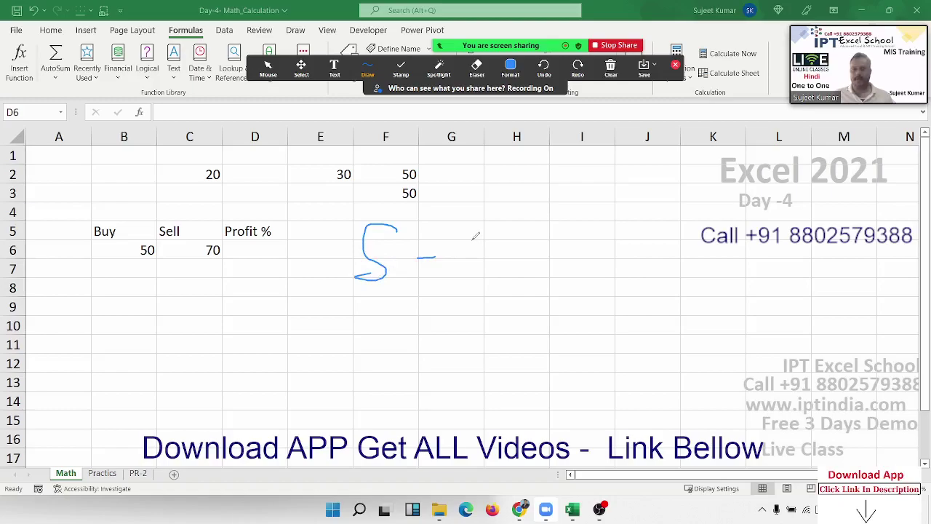
drag(478, 221, 477, 291)
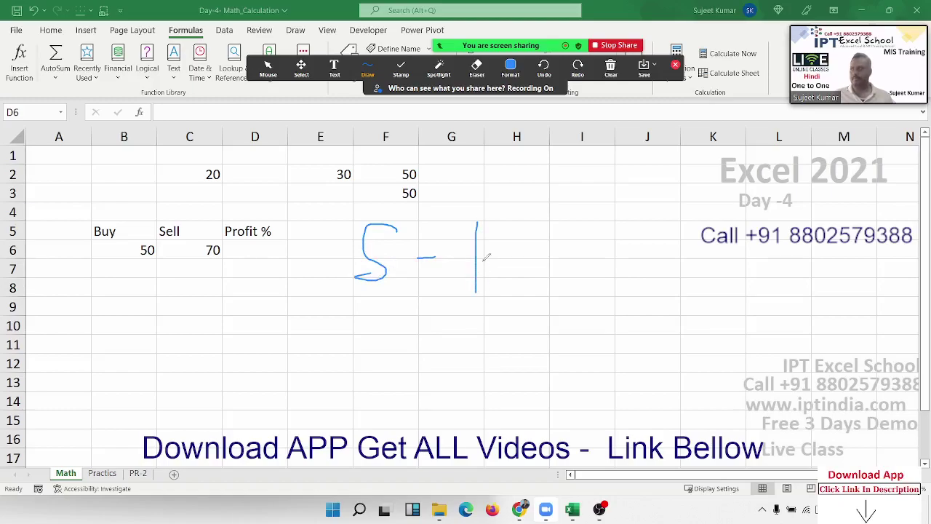
drag(477, 220, 493, 275)
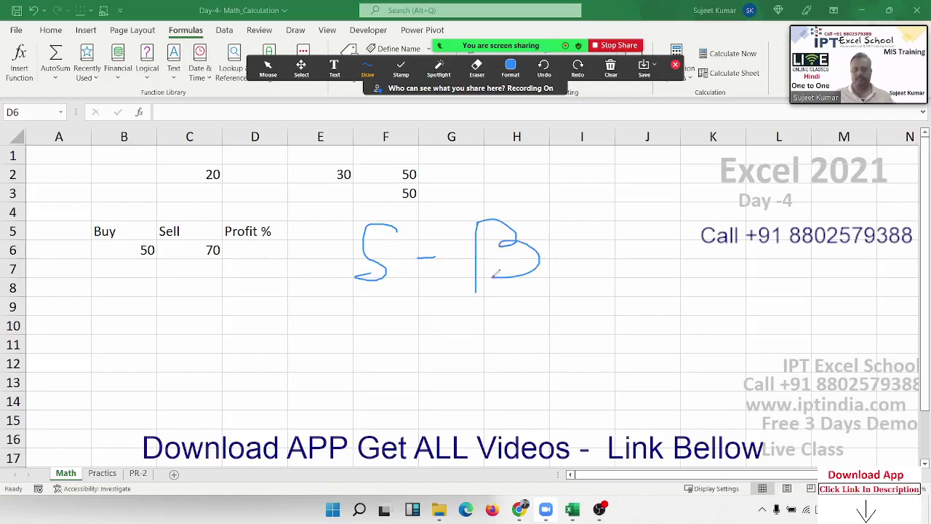
drag(336, 300, 558, 290)
mouse_move(450, 313)
mouse_down()
mouse_move(451, 343)
mouse_move(458, 340)
mouse_up()
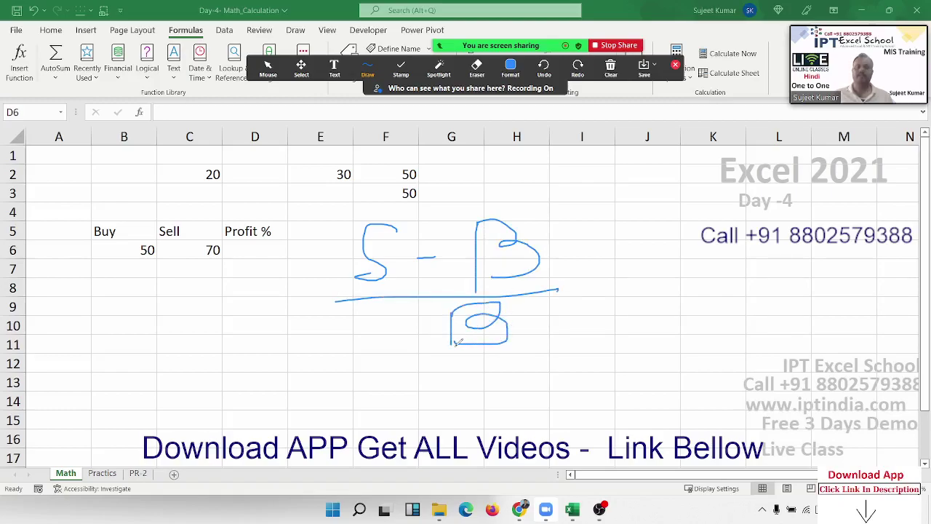
Add × 100 to the sketch, cross it out, and close annotation.
mouse_move(580, 261)
mouse_down()
mouse_move(605, 311)
mouse_move(589, 315)
mouse_up()
mouse_move(619, 265)
mouse_down()
mouse_move(624, 295)
mouse_move(636, 271)
mouse_move(657, 266)
mouse_up()
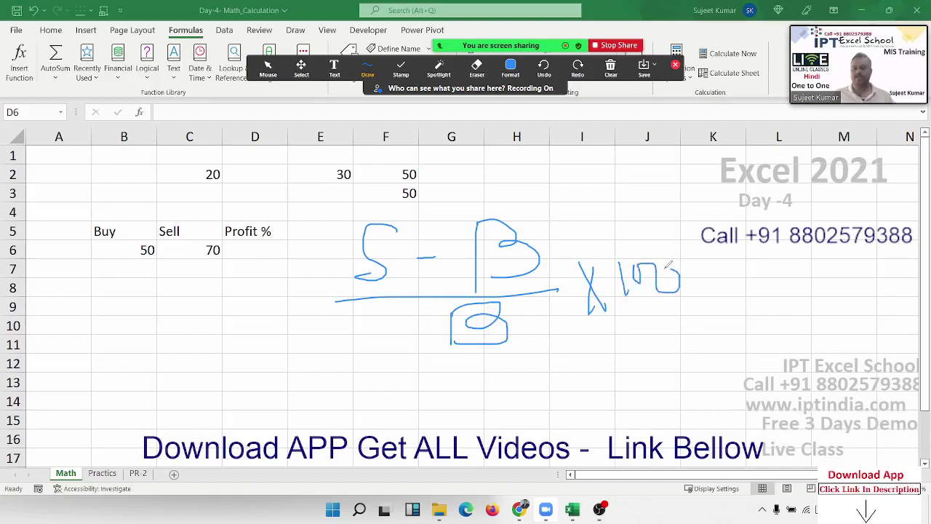
drag(576, 249, 700, 343)
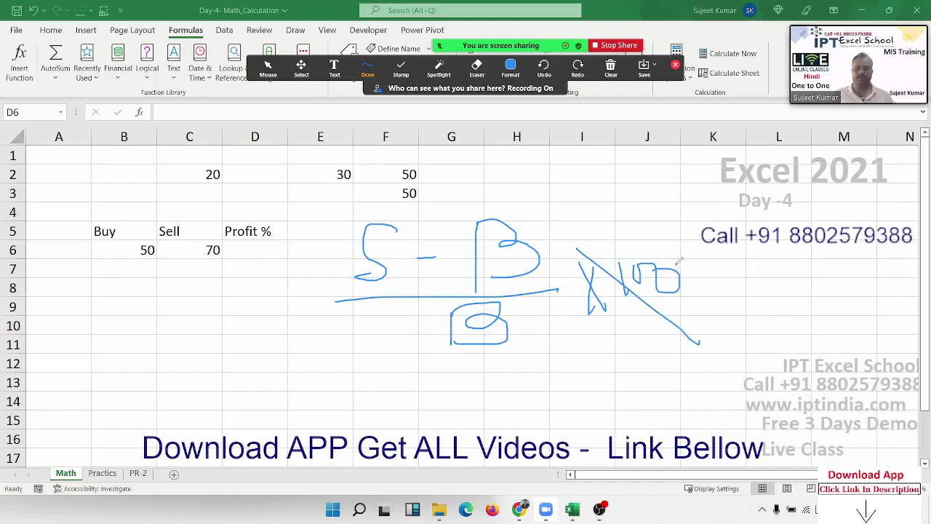
drag(637, 275, 607, 343)
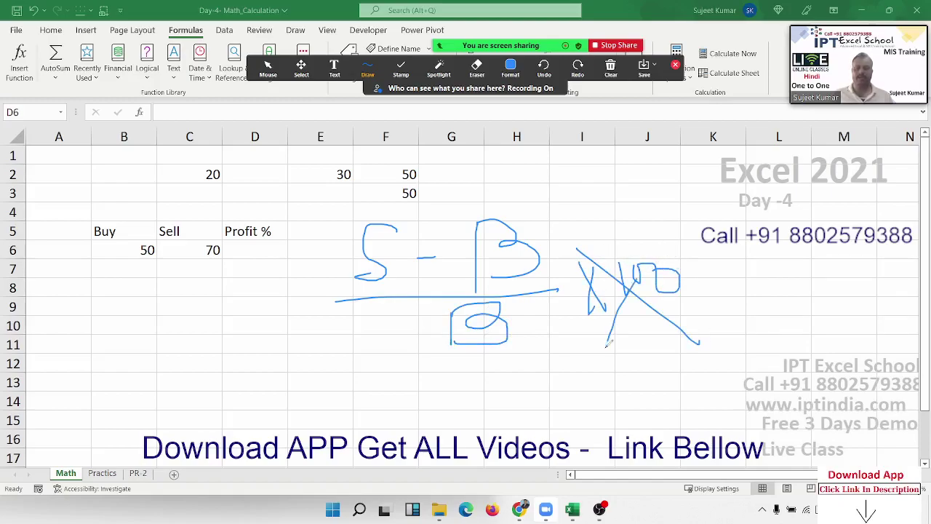
click(675, 66)
Enter =(C6-B6)/B6 in D6, giving a 0.4 profit ratio.
click(268, 253)
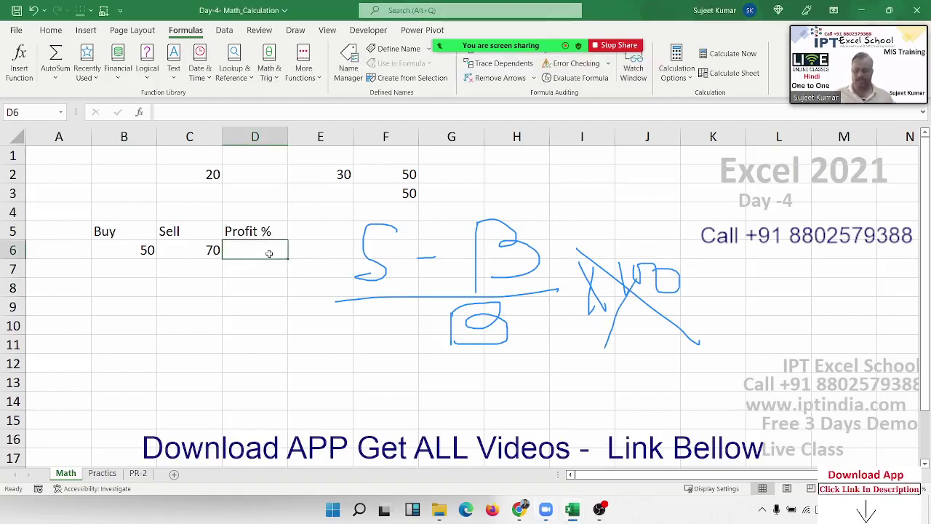
text(=)
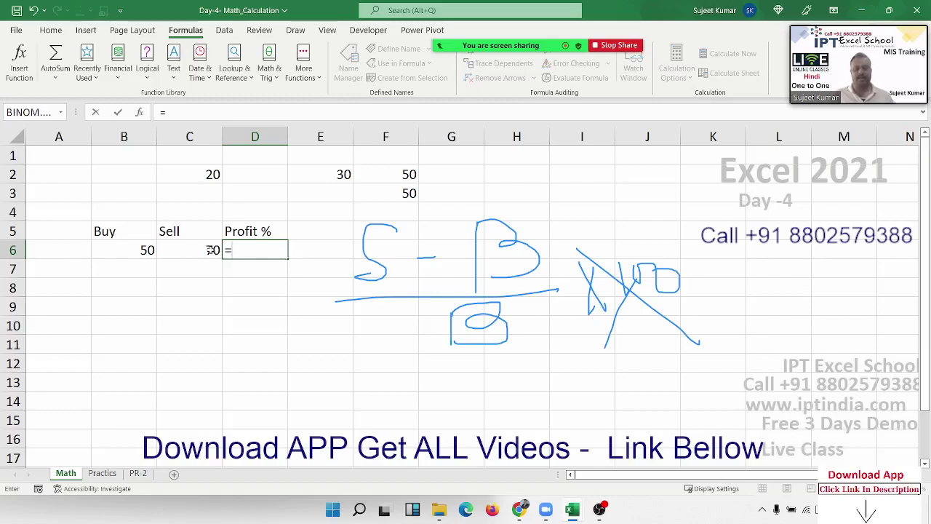
text(()
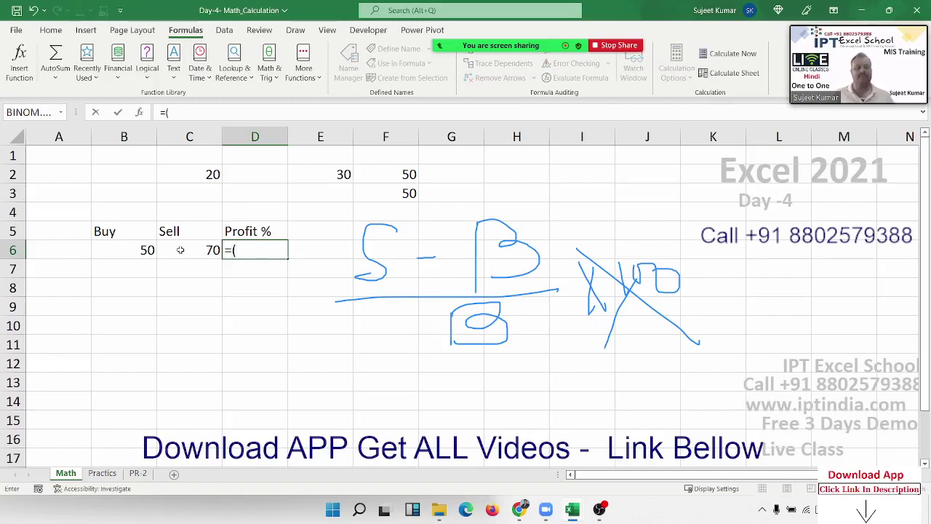
click(180, 249)
text(-)
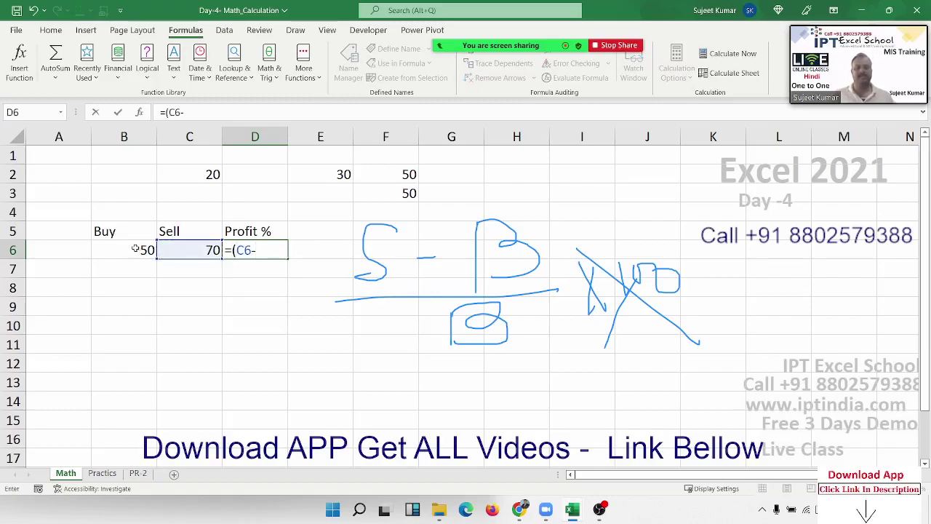
click(135, 249)
text()/)
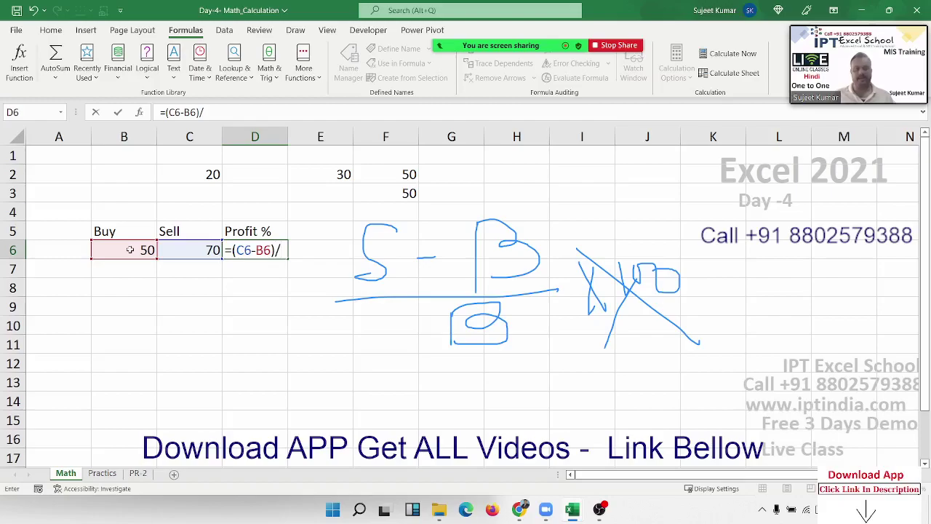
click(130, 249)
key(Return)
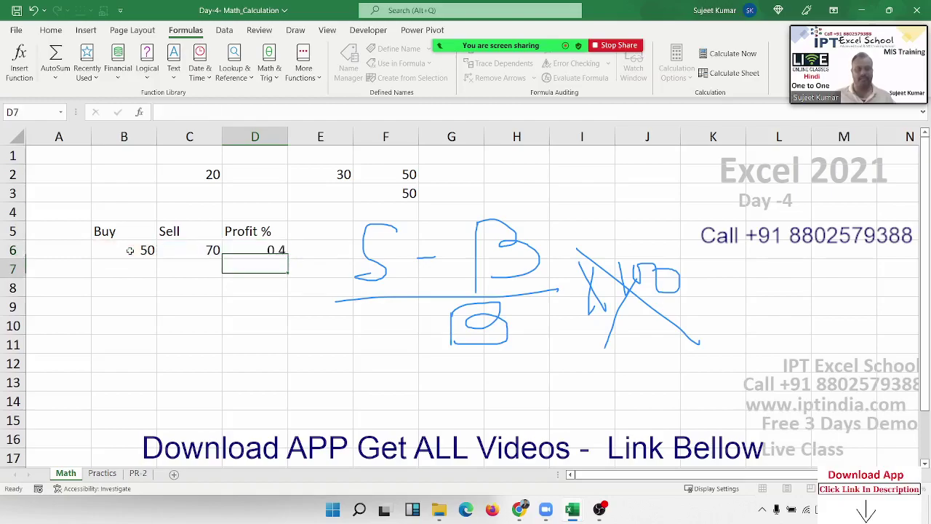
click(255, 249)
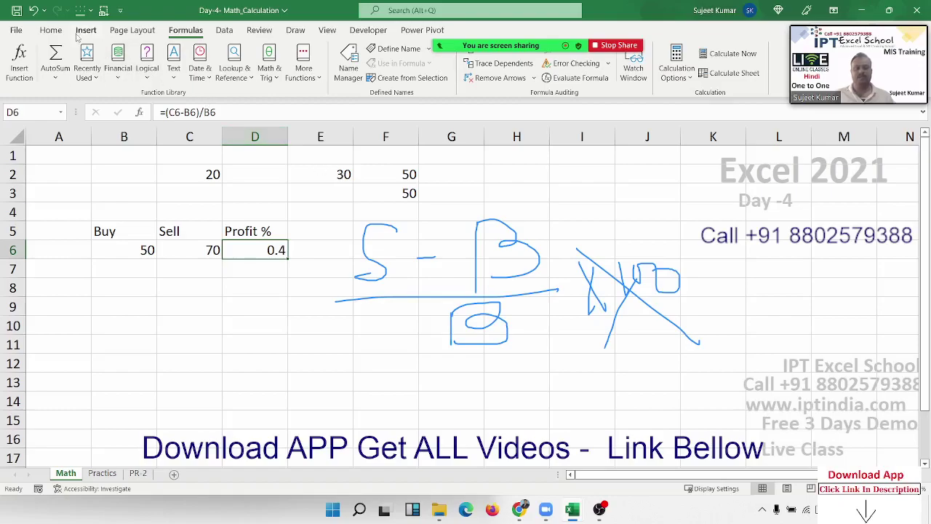
click(51, 30)
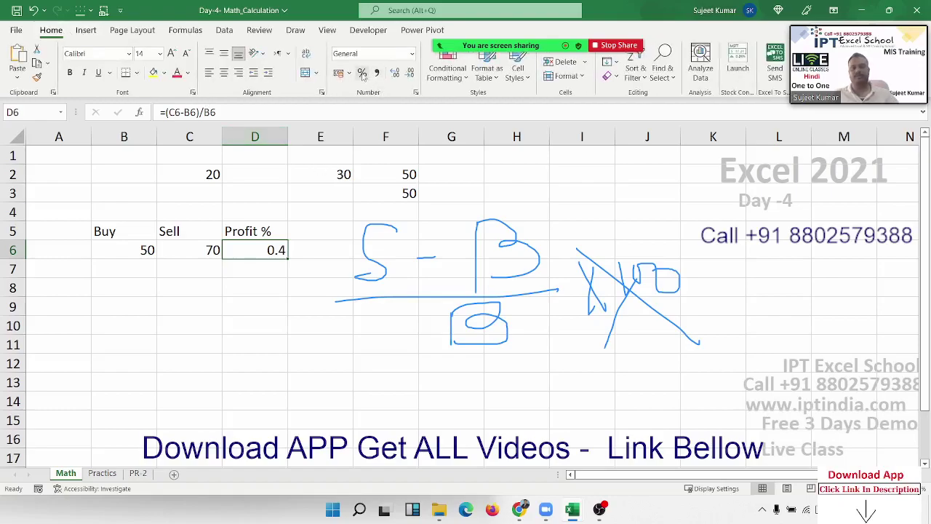
Format D6 with Percent Style so it shows 40%.
click(362, 74)
key(F2)
key(Escape)
key(BackSpace)
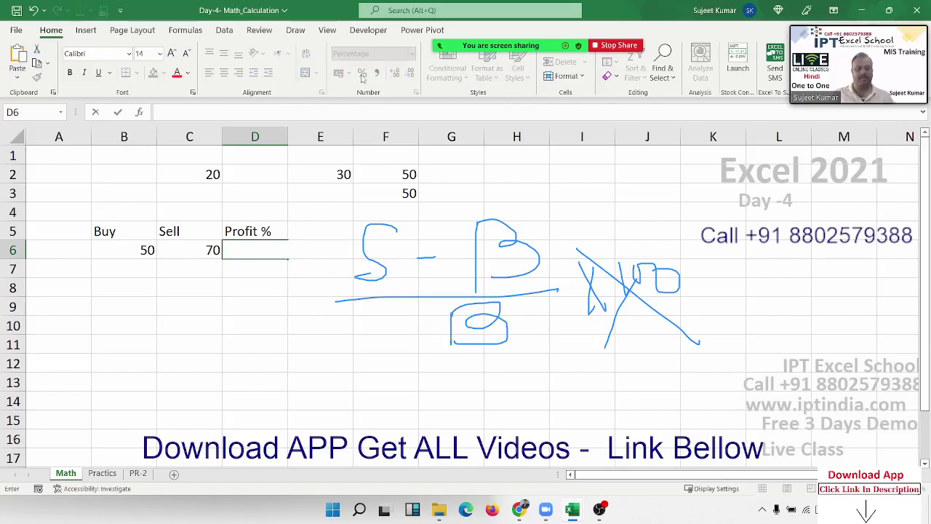
key(Escape)
text(=(C6-B6)/B6)
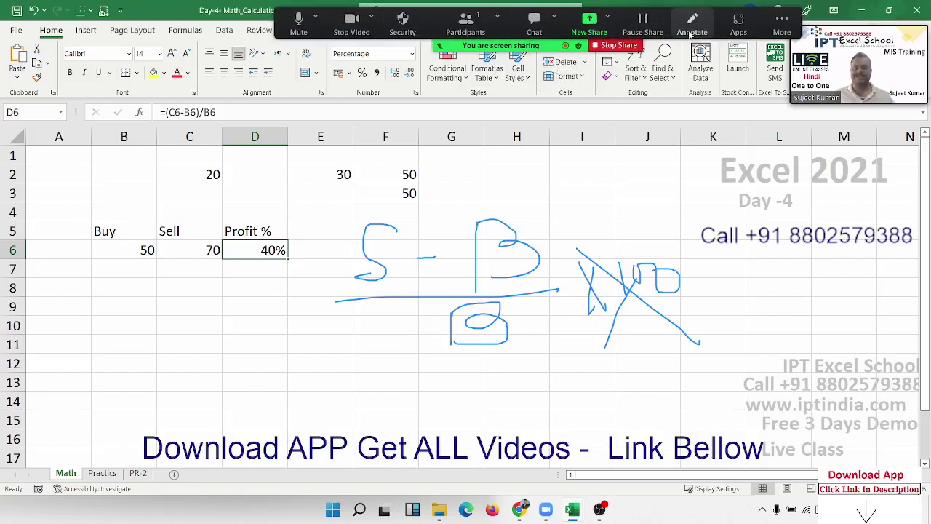
Clear all Zoom pen drawings from the shared sheet.
click(691, 28)
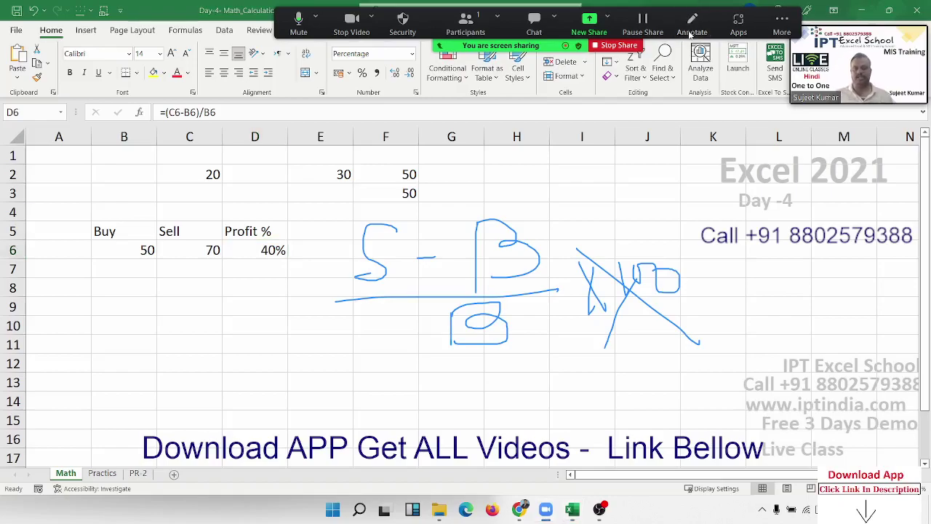
click(612, 69)
click(618, 111)
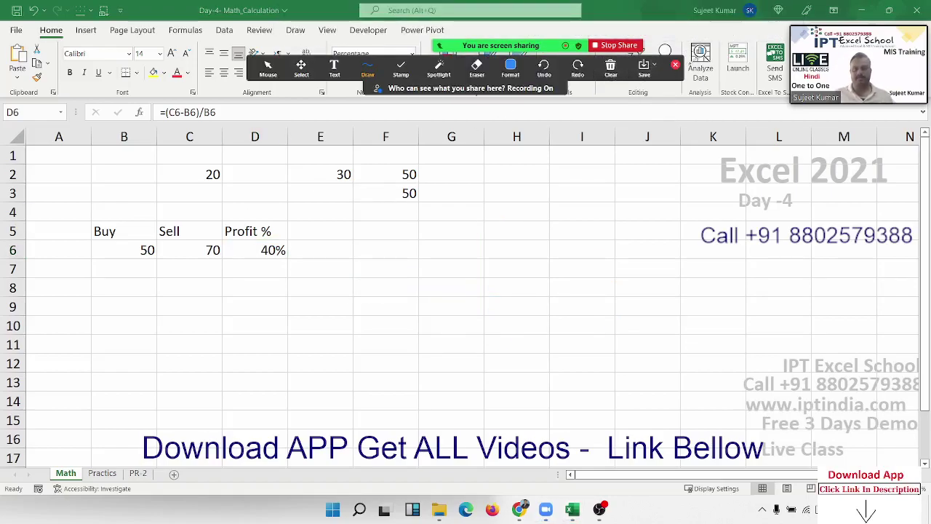
Enter P 50000 in A9:B9 and R 13% in A10:B10.
click(675, 64)
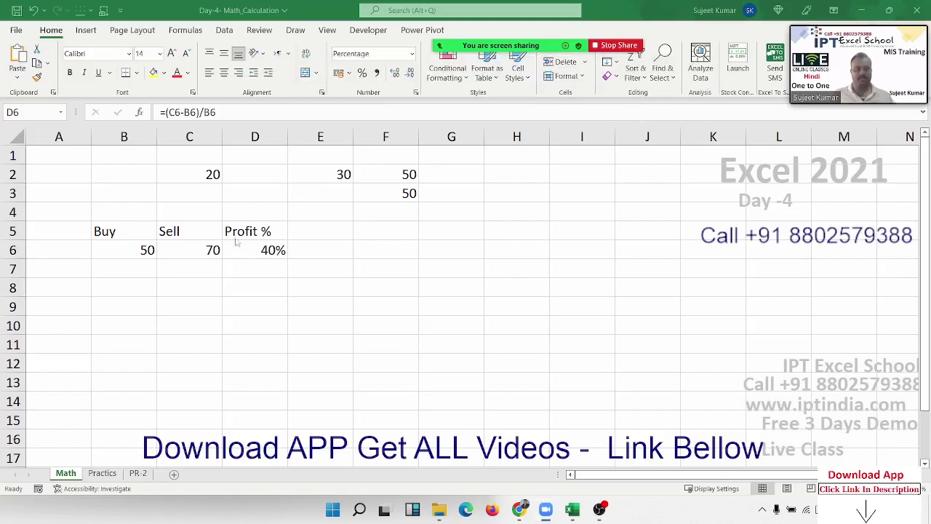
click(58, 300)
text(P)
key(Tab)
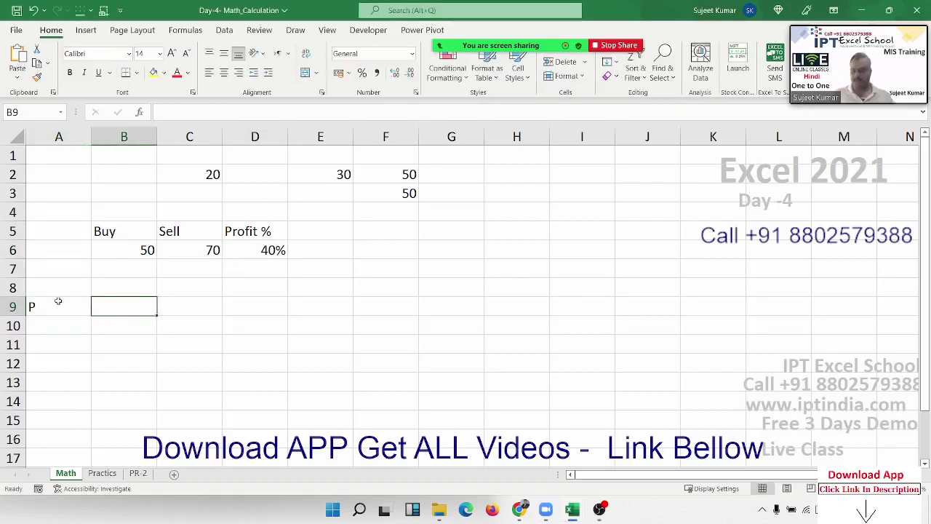
text(50000)
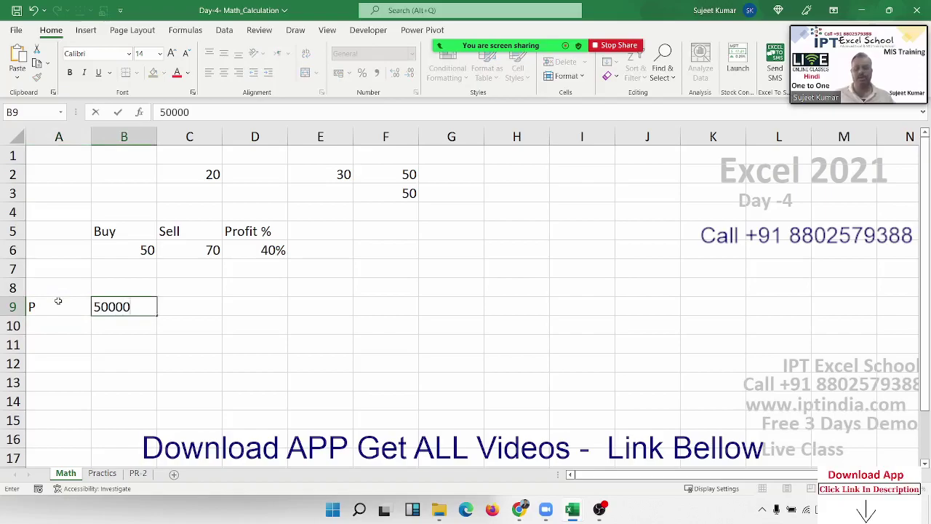
key(Return)
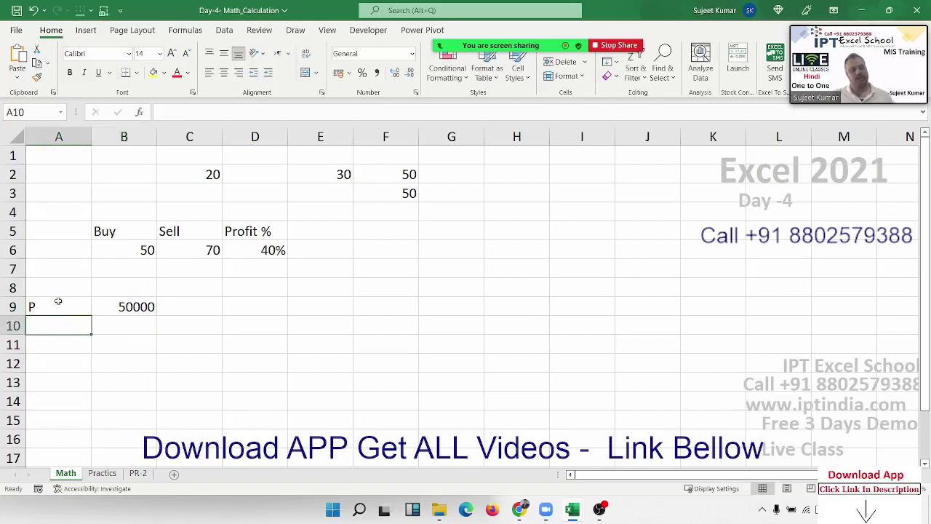
text(R)
key(Tab)
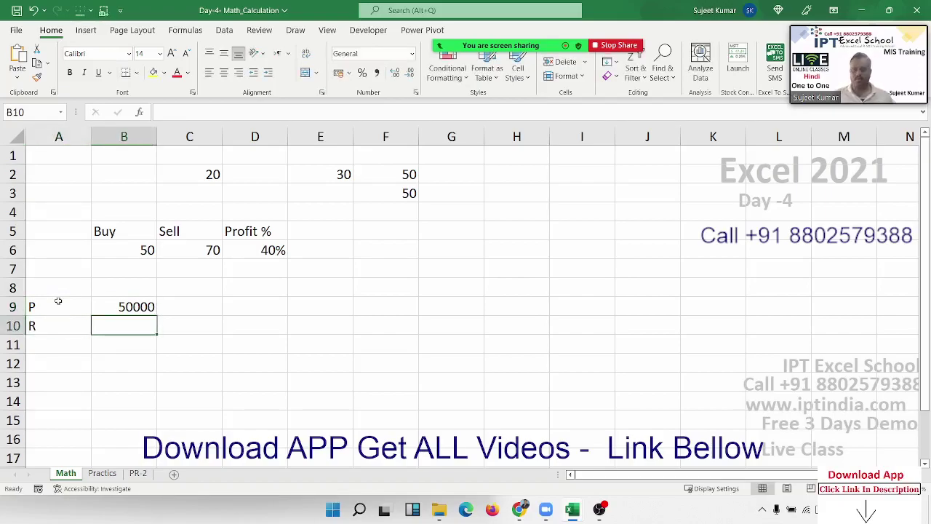
text(1)
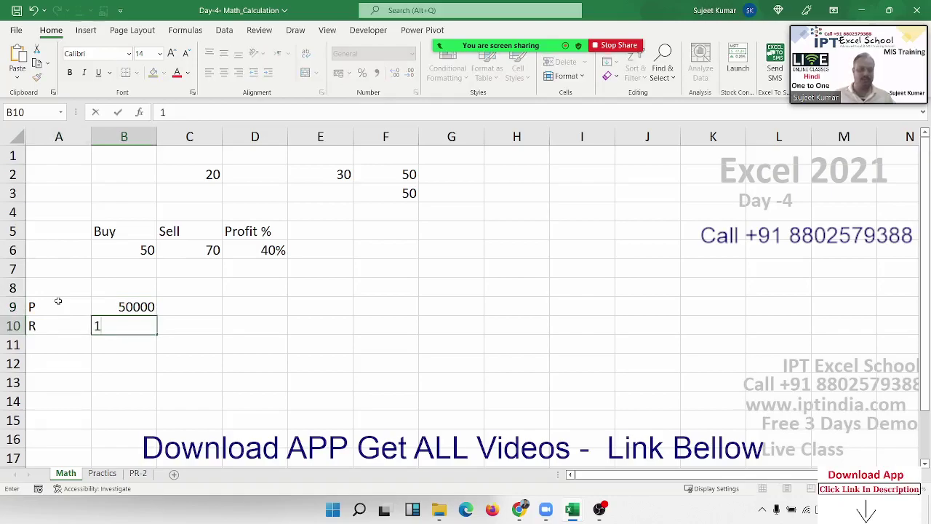
text(3)
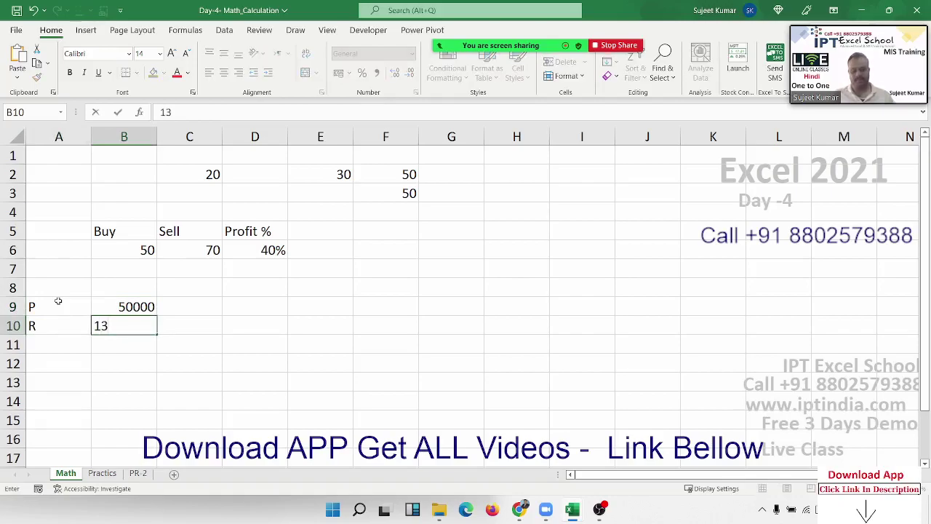
text(%)
key(Down)
key(Left)
Add T 5 in A11:B11, an amt label in B12, and begin =FV in C12.
text(T)
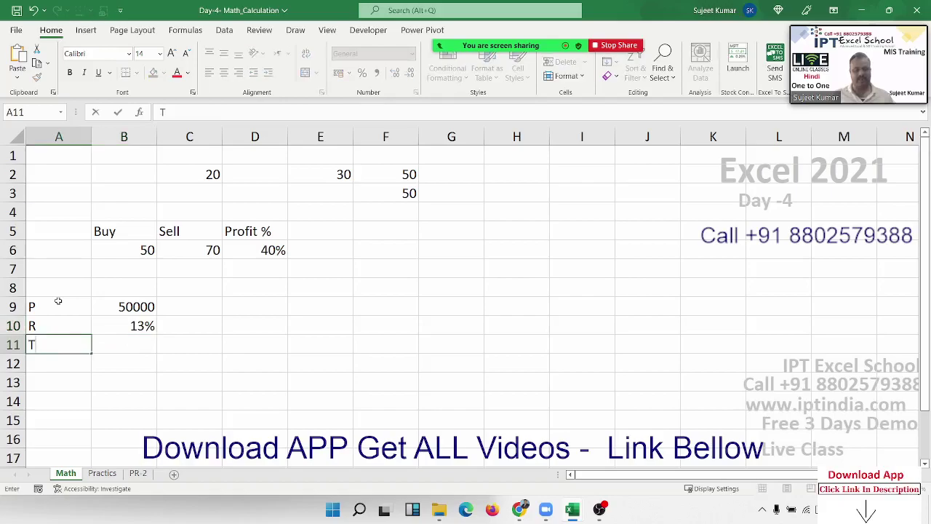
key(Tab)
text(5)
key(Return)
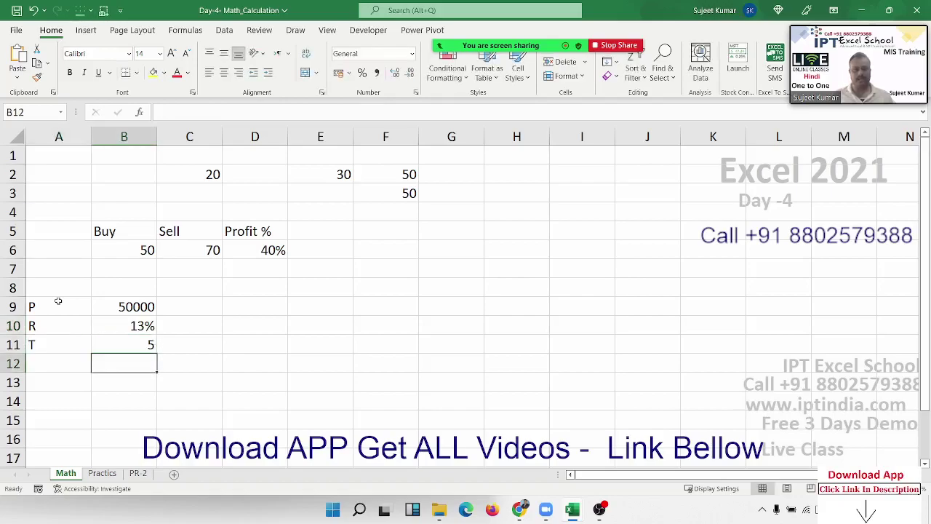
text(amt)
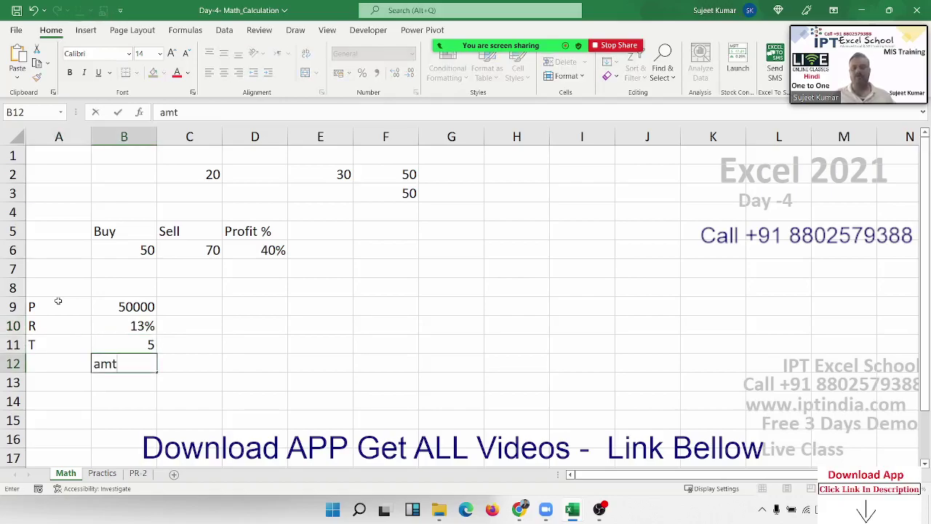
key(Return)
key(Right)
key(Up)
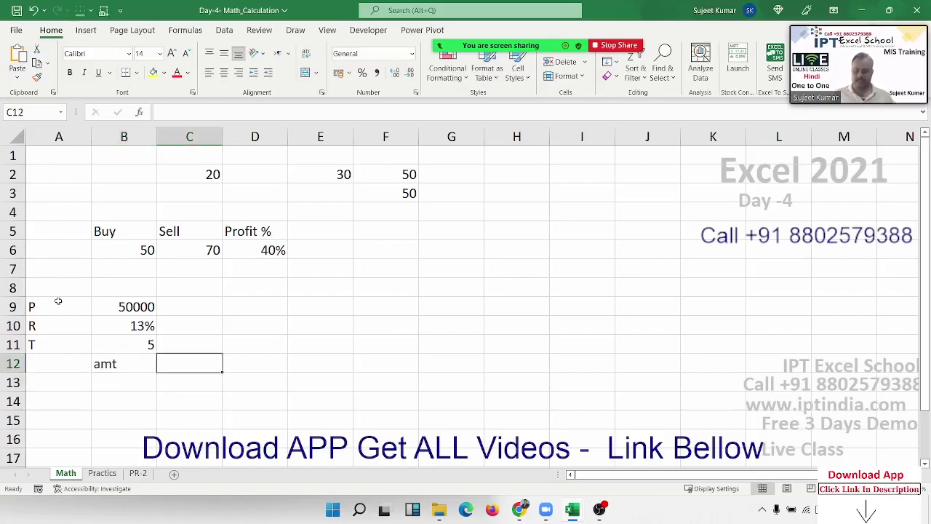
text(=f)
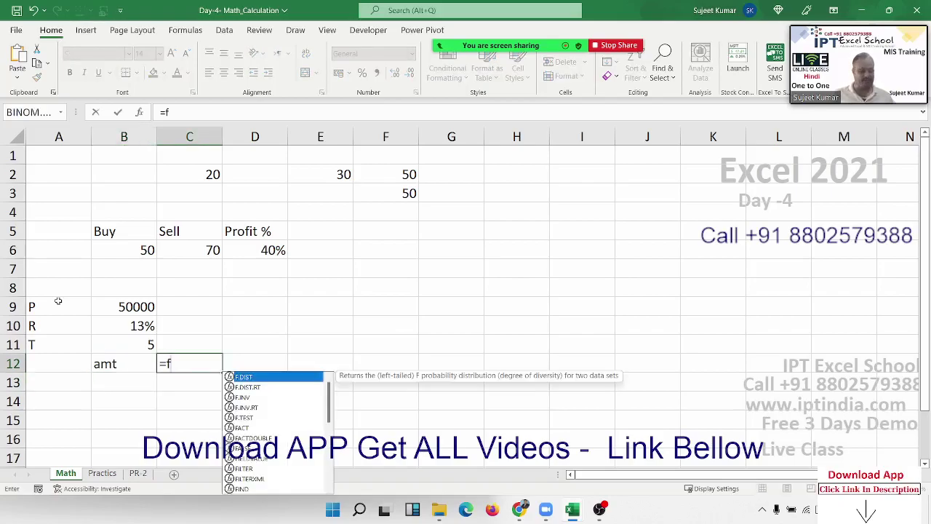
text(v)
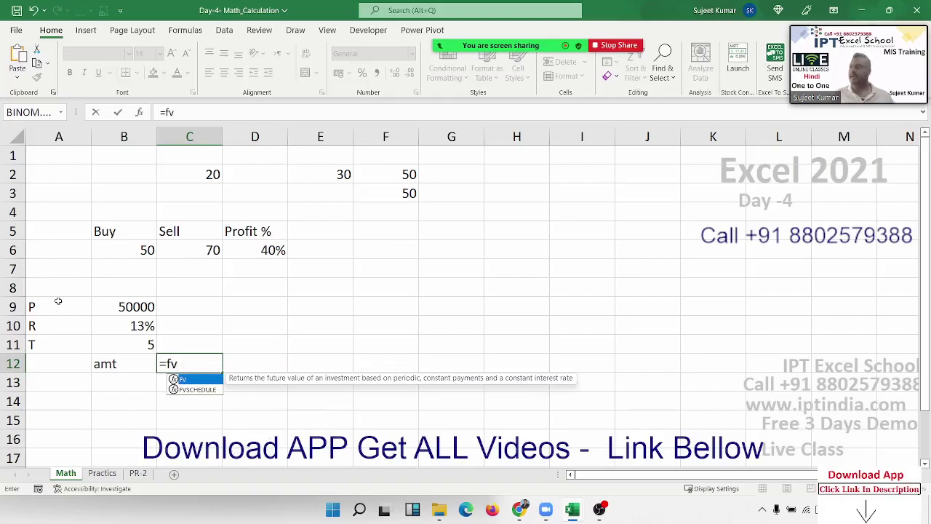
key(Escape)
key(Escape)
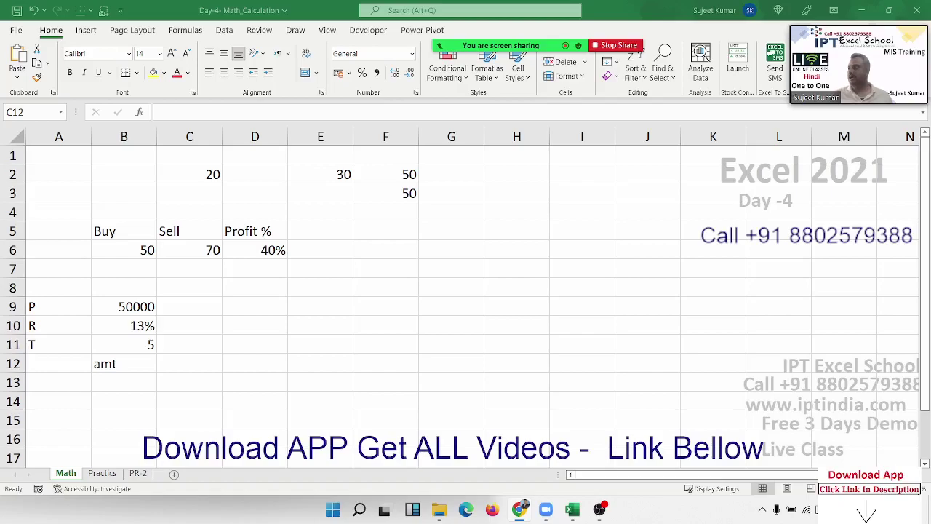
click(163, 358)
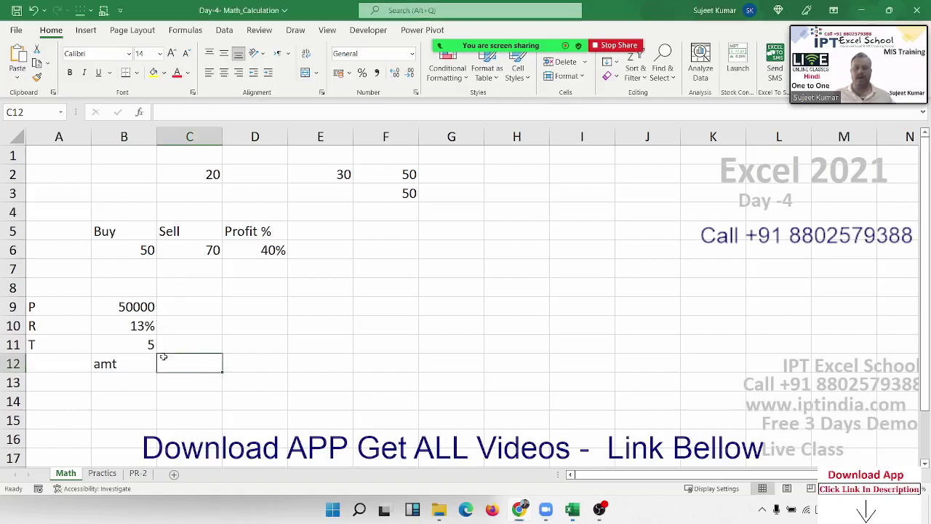
mouse_move(473, 45)
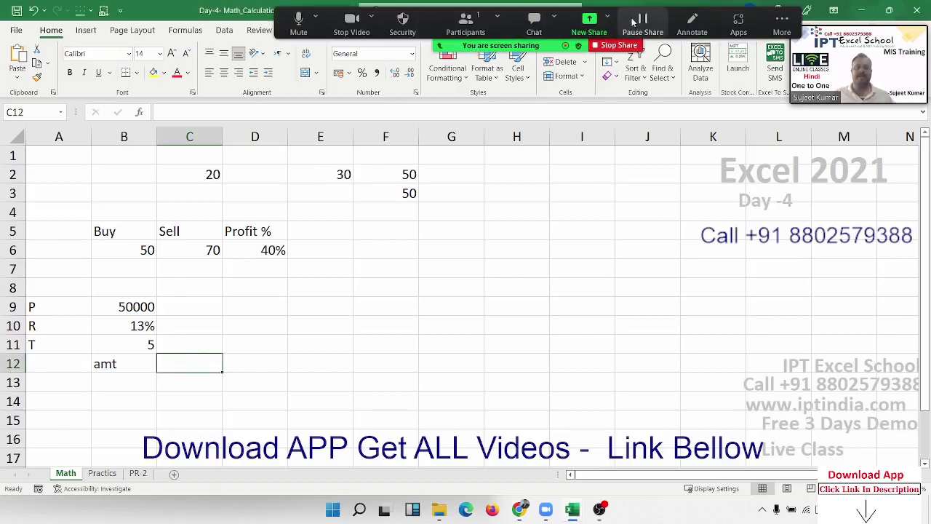
With the Zoom pen, handwrite A = P × (1 + r/n)^(t×n) across the sheet beside the inputs.
click(692, 22)
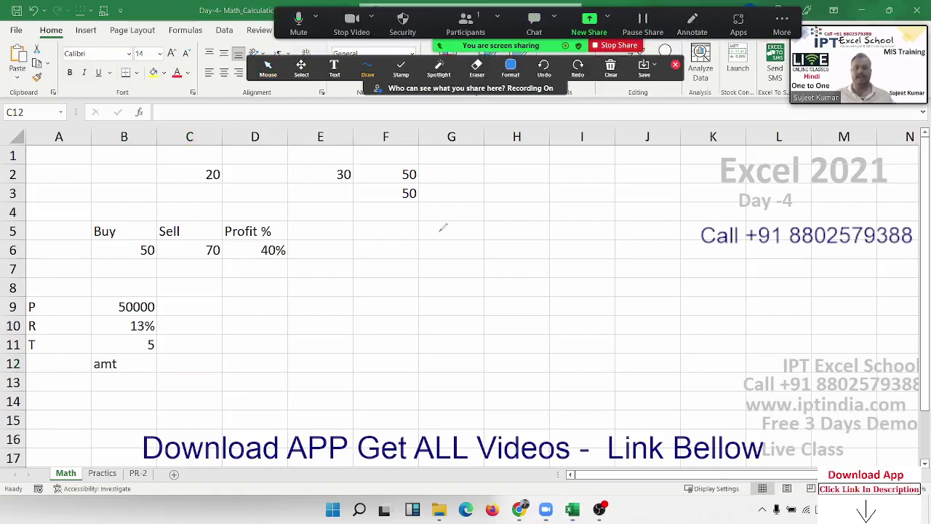
mouse_move(361, 301)
mouse_down()
mouse_move(379, 294)
mouse_move(371, 271)
mouse_move(415, 264)
mouse_move(416, 272)
mouse_up()
drag(446, 234, 448, 288)
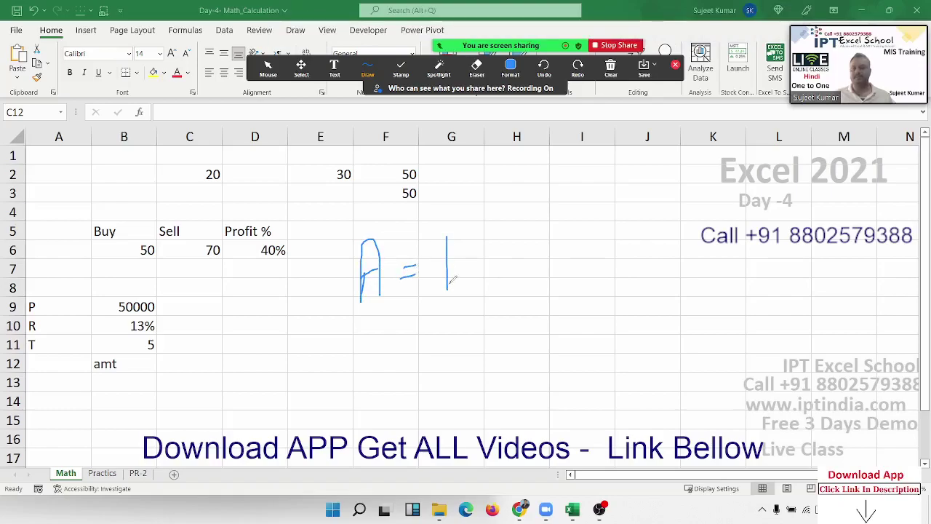
drag(445, 233, 489, 254)
drag(496, 222, 539, 286)
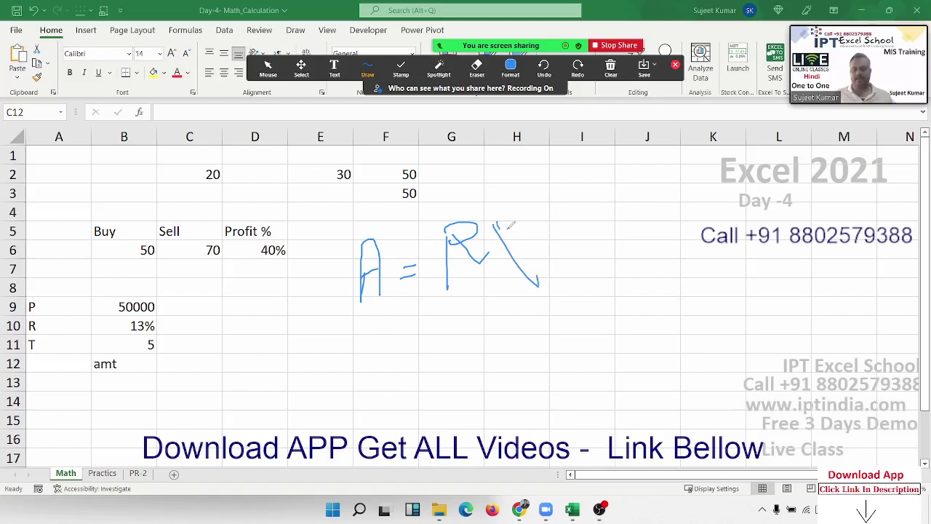
drag(522, 219, 489, 318)
drag(542, 197, 597, 282)
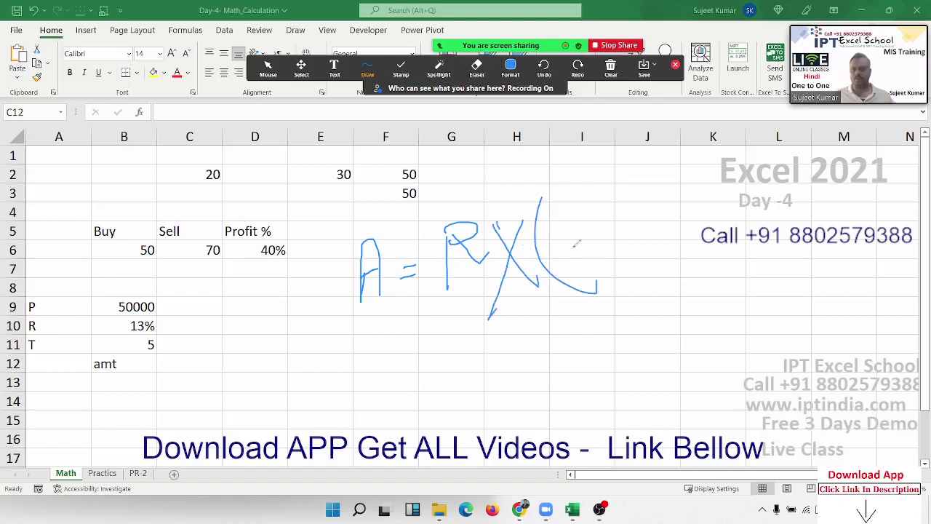
mouse_move(561, 206)
mouse_down()
mouse_move(572, 257)
mouse_move(595, 222)
mouse_move(592, 237)
mouse_move(639, 192)
mouse_move(625, 253)
mouse_move(647, 256)
mouse_move(658, 230)
mouse_up()
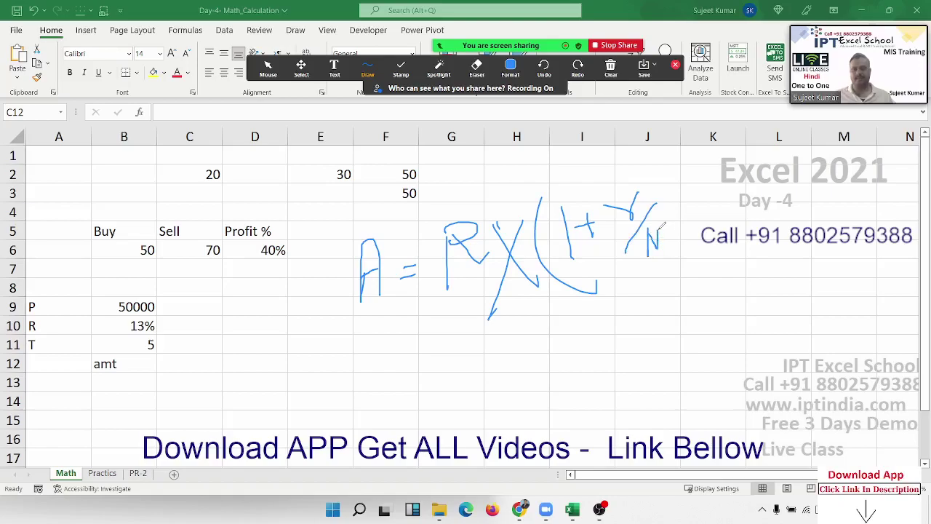
mouse_move(665, 158)
mouse_down()
mouse_move(677, 230)
mouse_move(718, 191)
mouse_up()
mouse_move(704, 152)
mouse_down()
mouse_move(739, 161)
mouse_move(725, 186)
mouse_up()
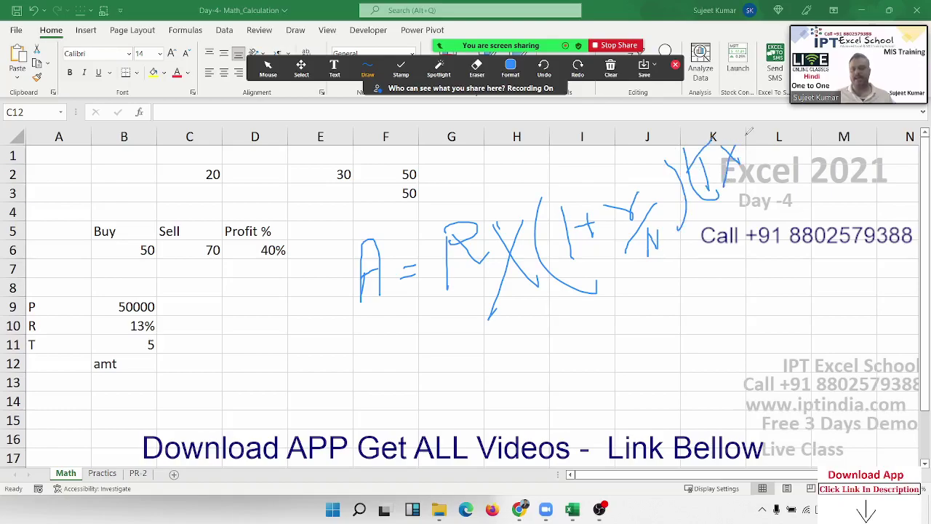
mouse_move(749, 131)
mouse_down()
mouse_move(757, 160)
mouse_move(763, 131)
mouse_move(777, 168)
mouse_up()
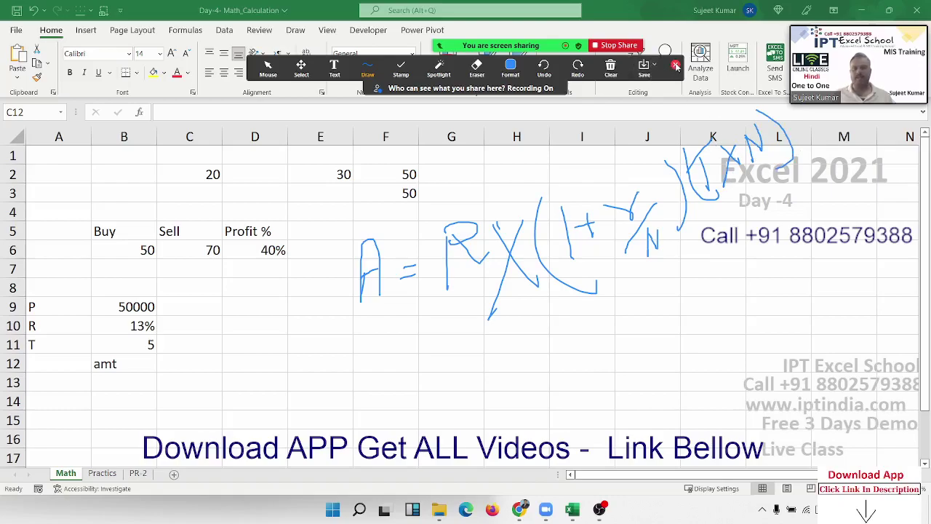
click(675, 66)
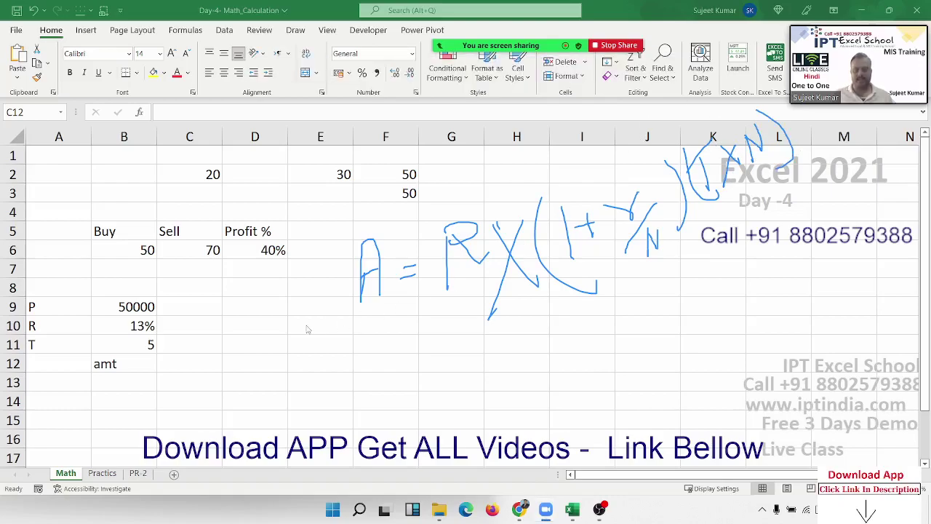
click(218, 360)
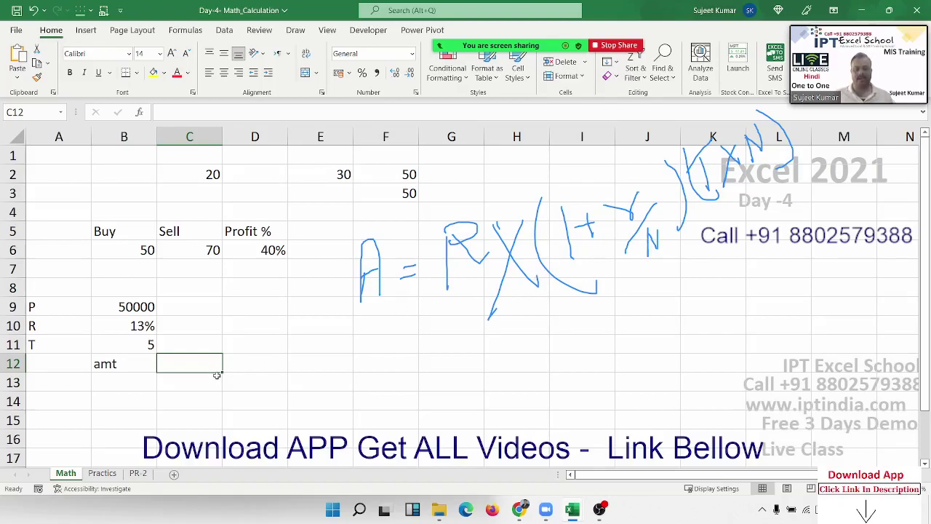
click(255, 368)
click(313, 367)
click(386, 360)
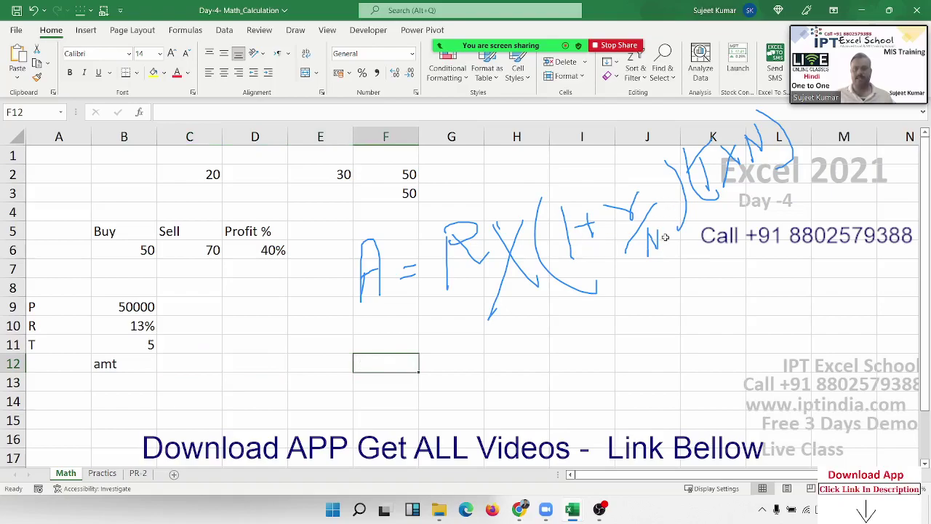
click(657, 292)
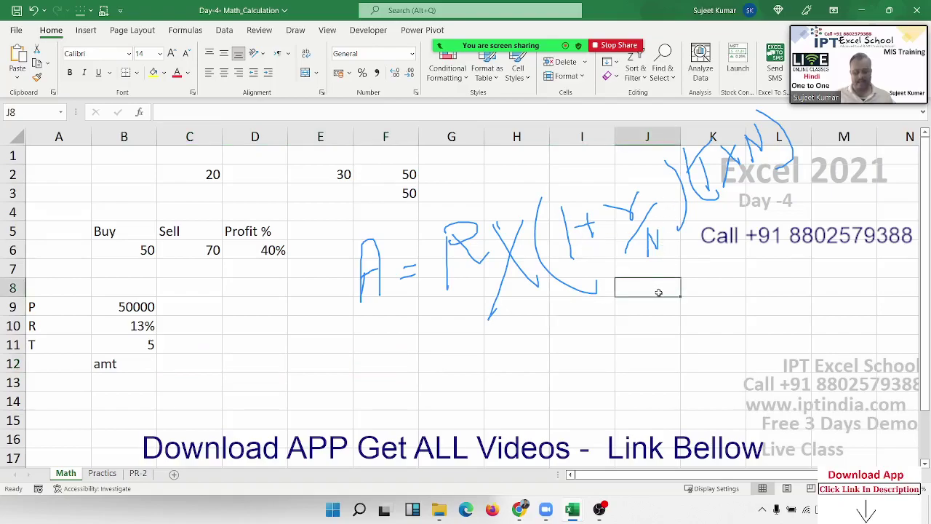
Enter the note N=12 in cell J8.
text(N=1)
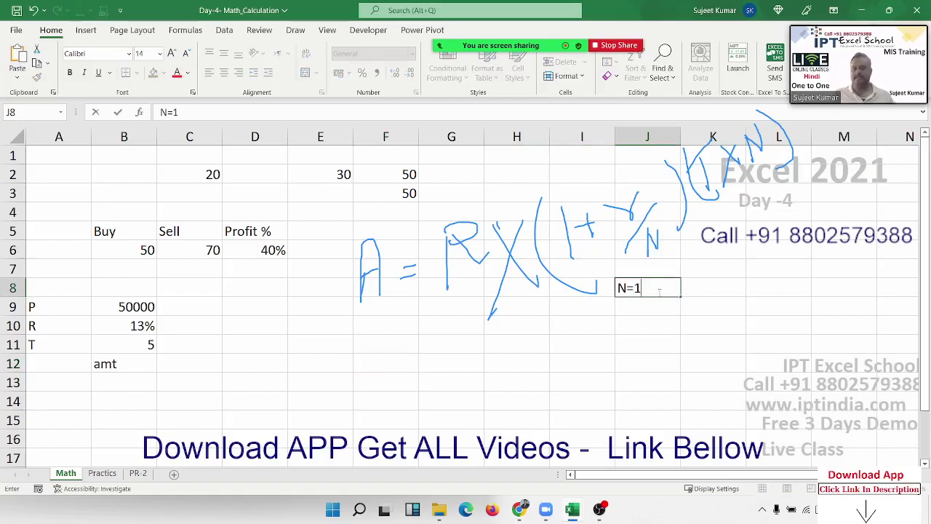
text(2)
key(Escape)
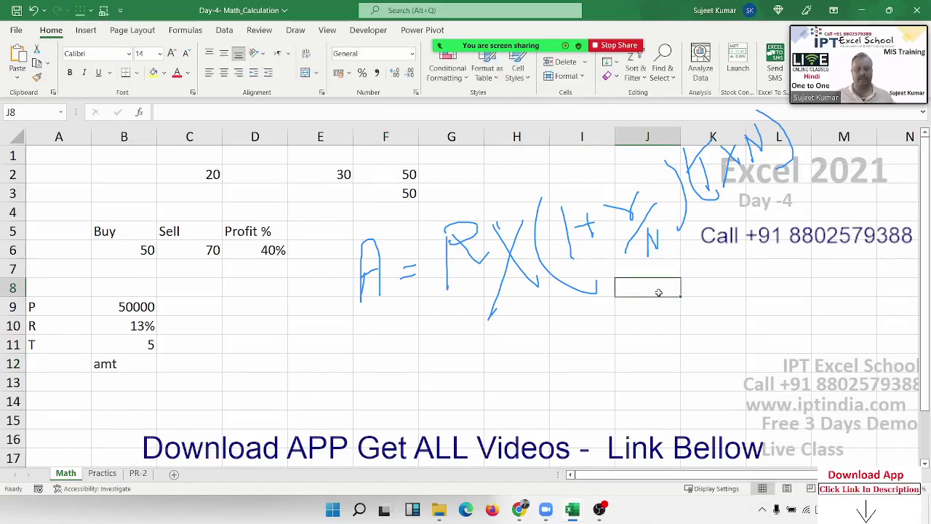
text(N=)
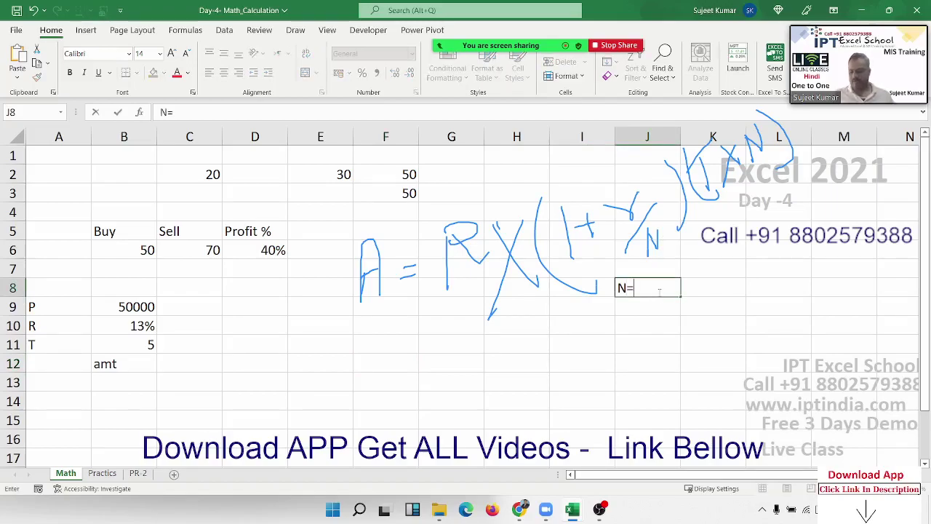
text(12)
click(414, 360)
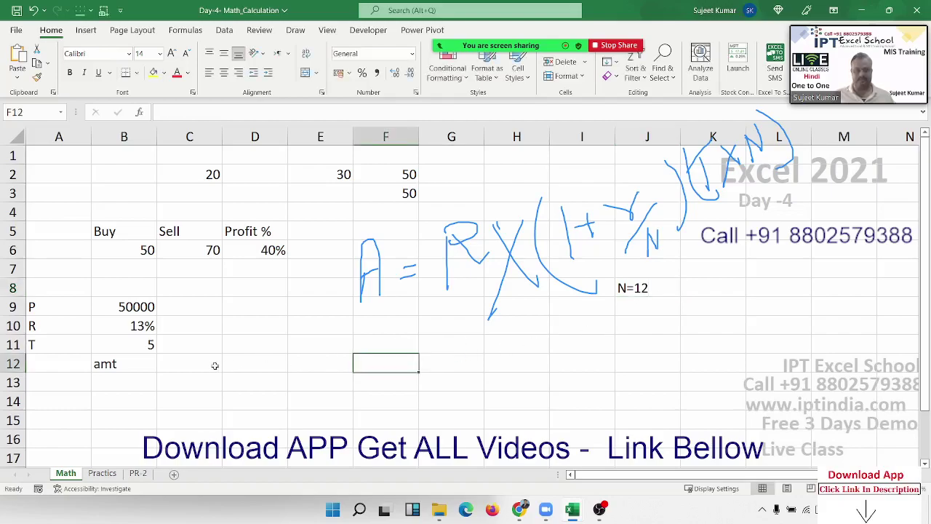
Start a formula =1+( in C12, then cancel it.
click(193, 364)
text(=)
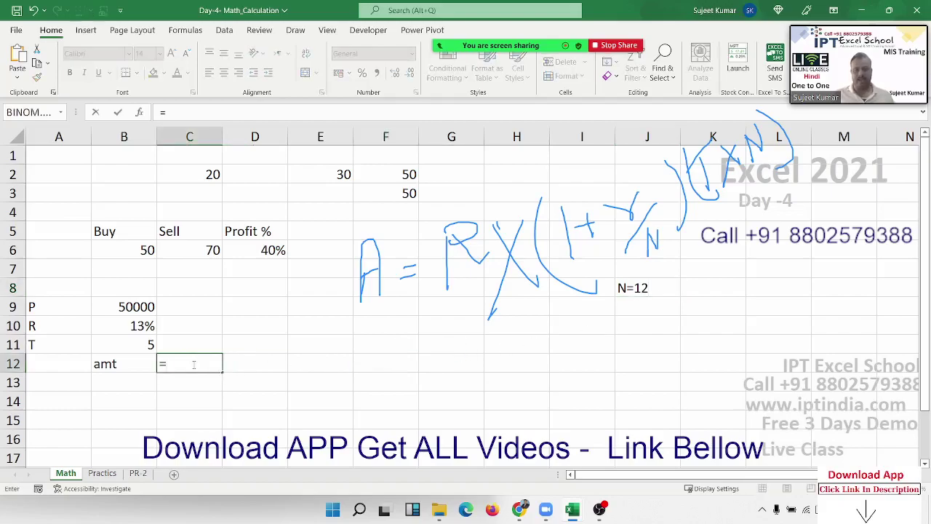
text(1)
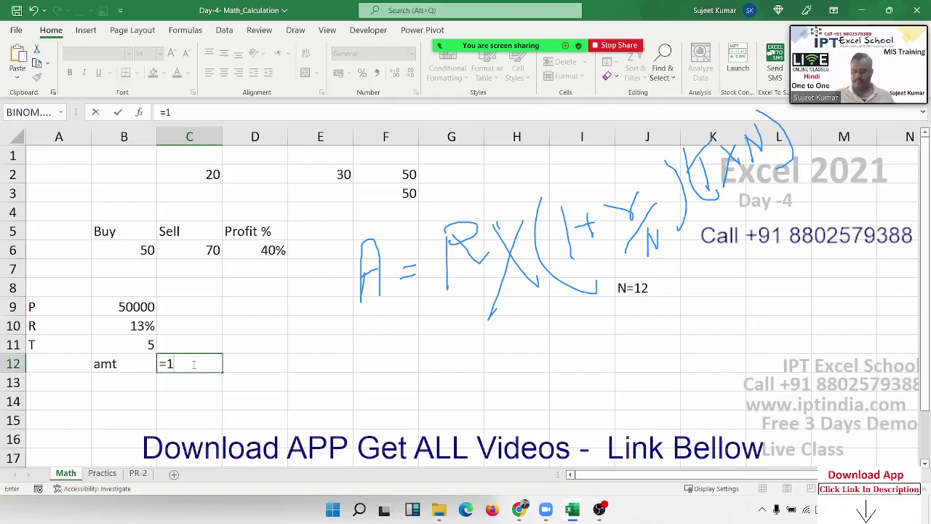
text(+()
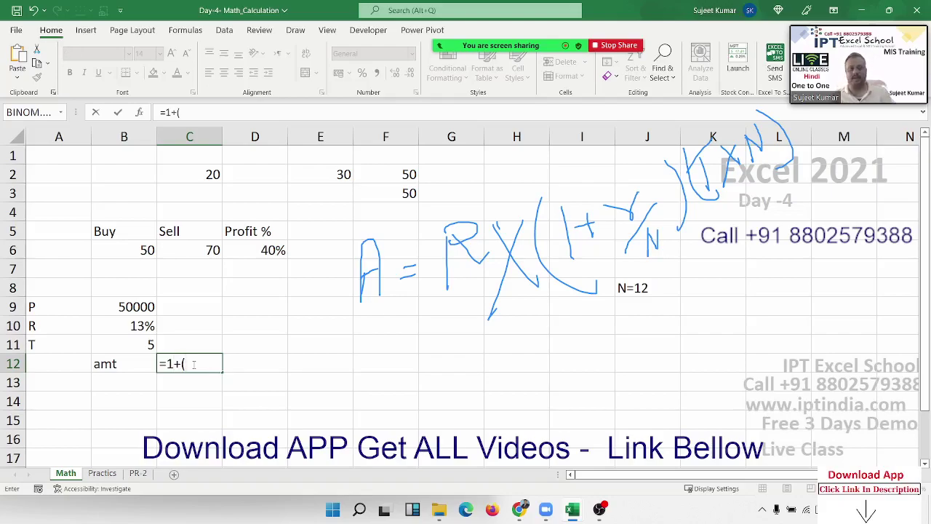
key(Escape)
click(256, 274)
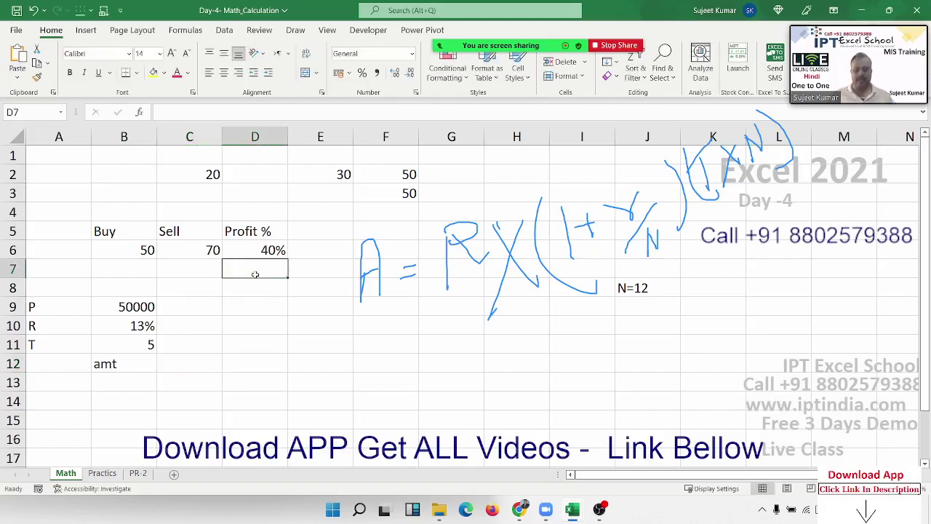
text(=2+)
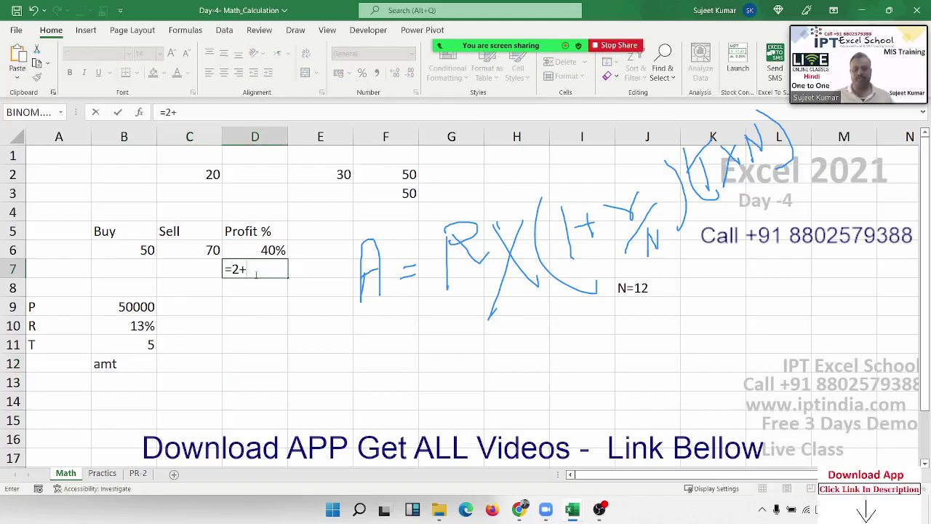
text(21)
key(BackSpace)
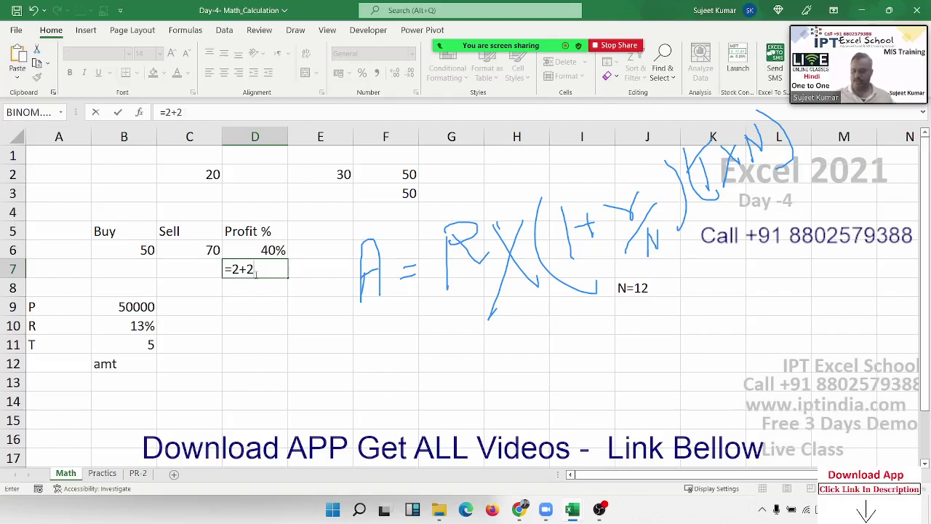
text(/2)
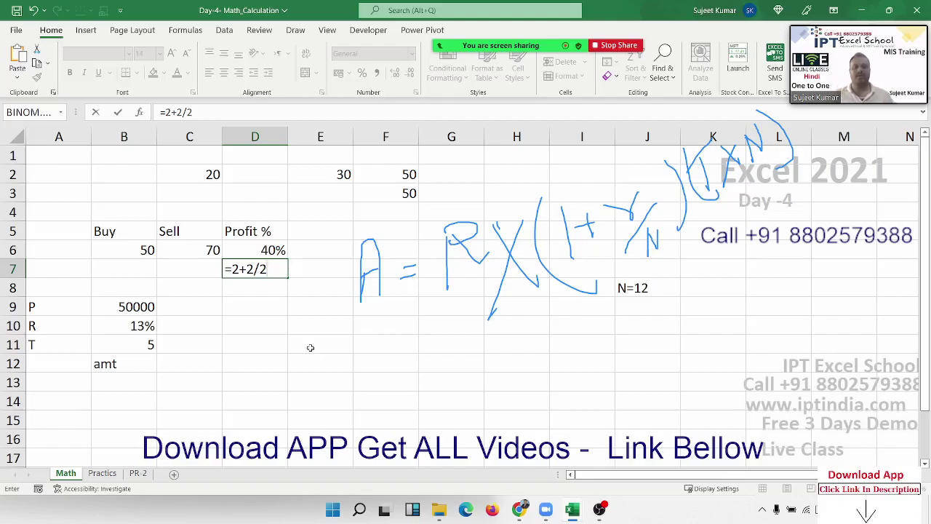
drag(249, 269, 271, 267)
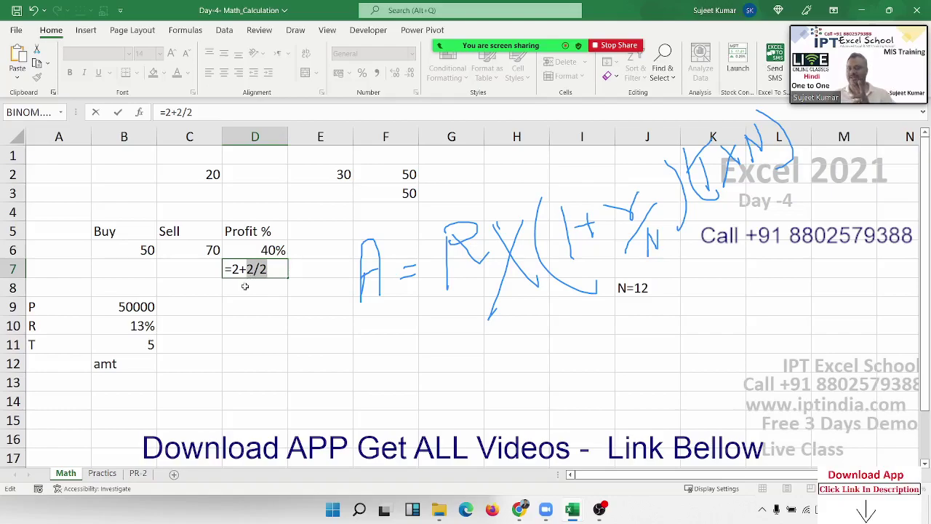
click(251, 275)
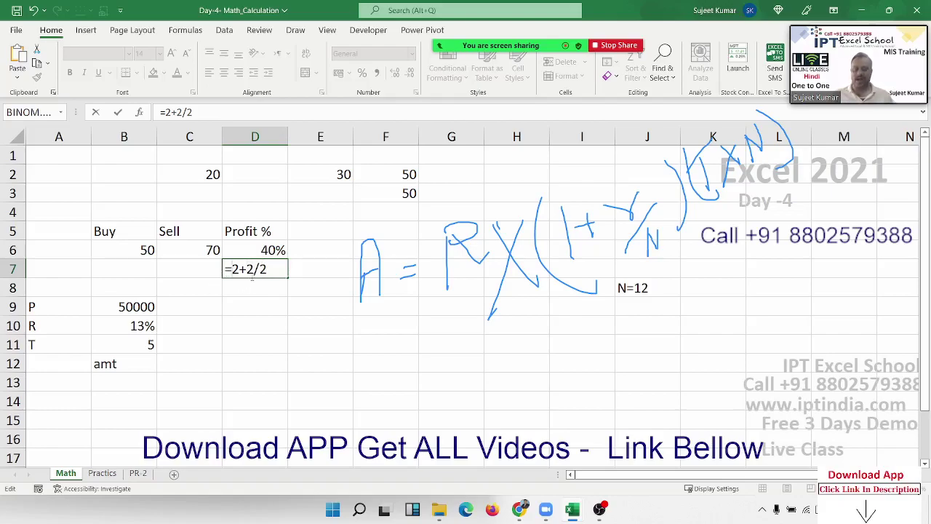
text(()
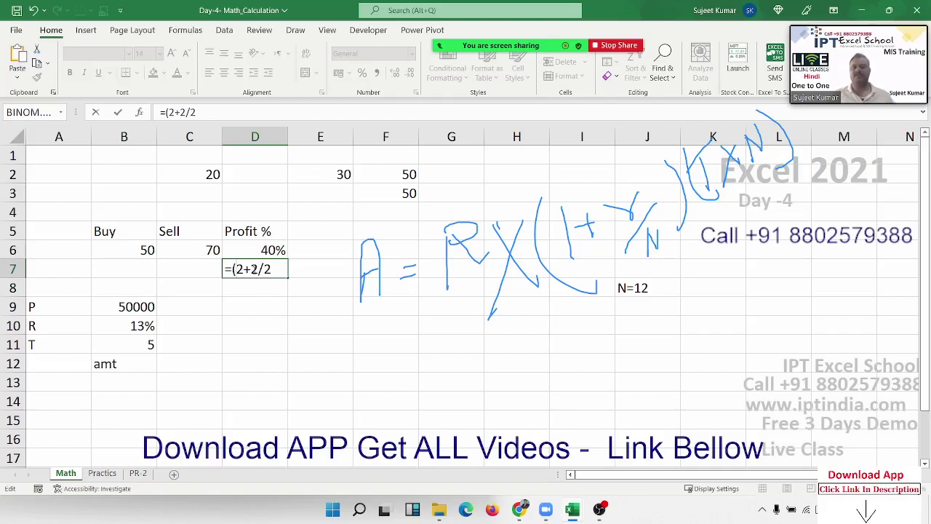
key(Right)
key(Right)
key(Right)
text())
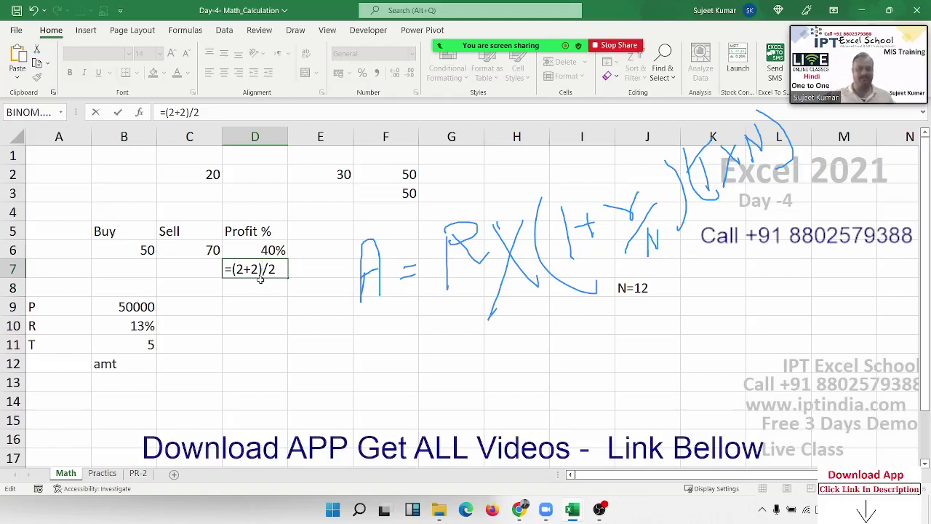
key(Escape)
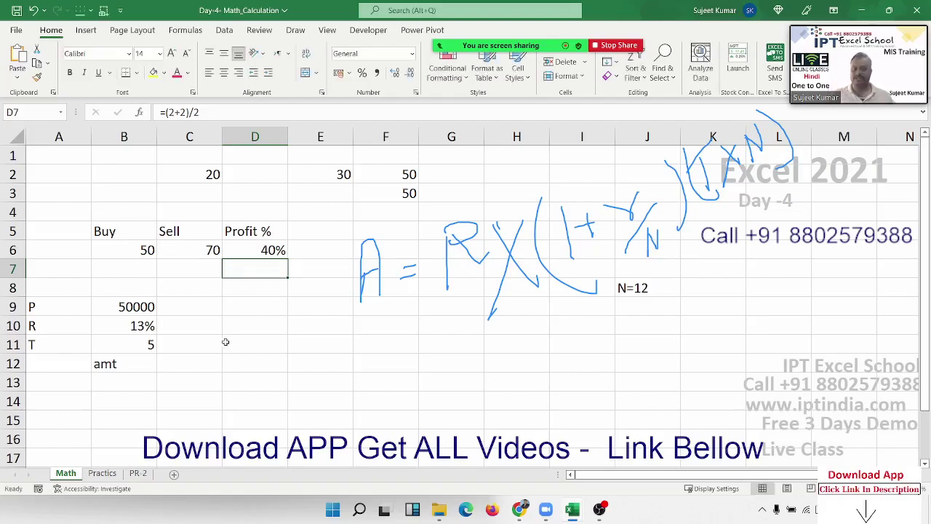
Enter =1+(B10/12) in C12, giving the monthly rate factor 1.010833.
click(195, 364)
text(=)
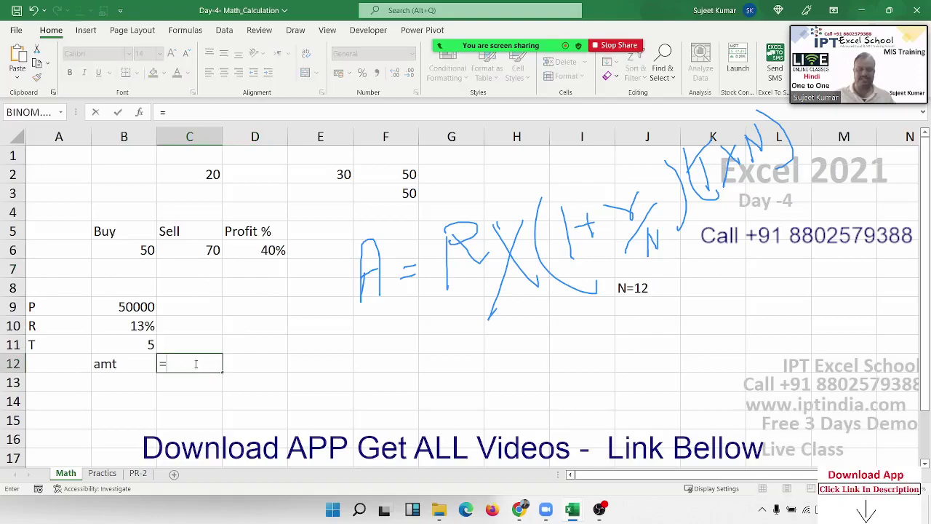
text(1+()
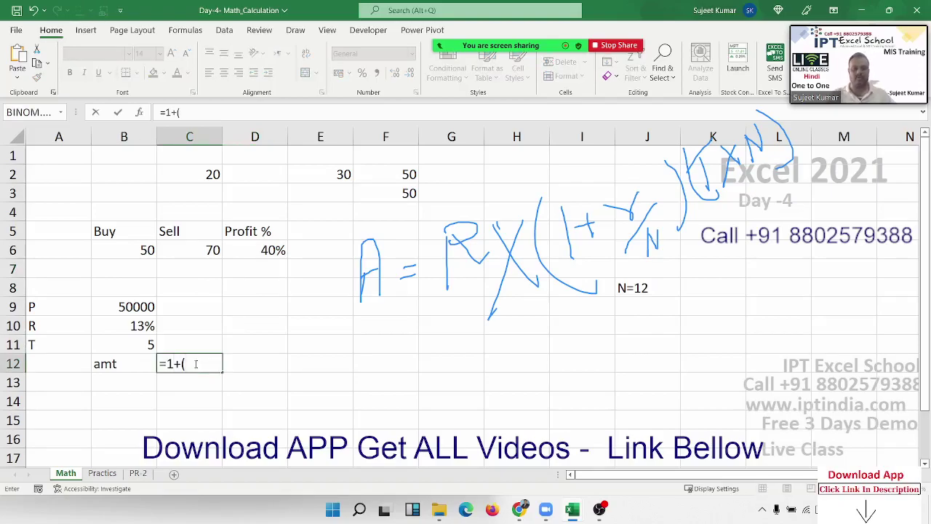
click(140, 329)
text(/)
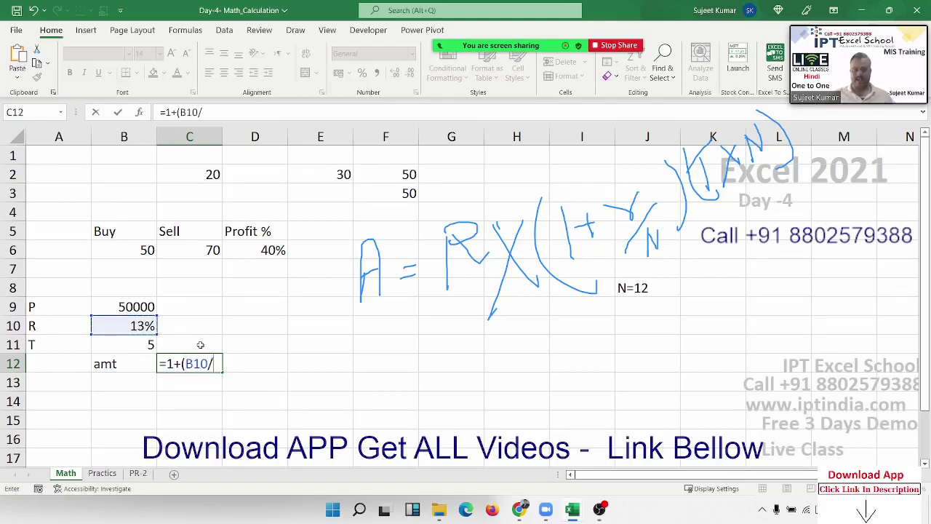
text(12)
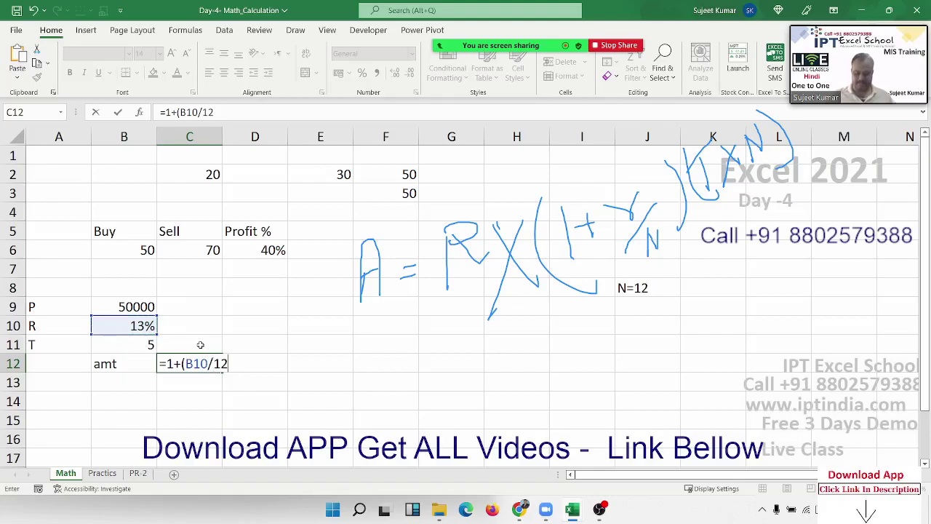
text())
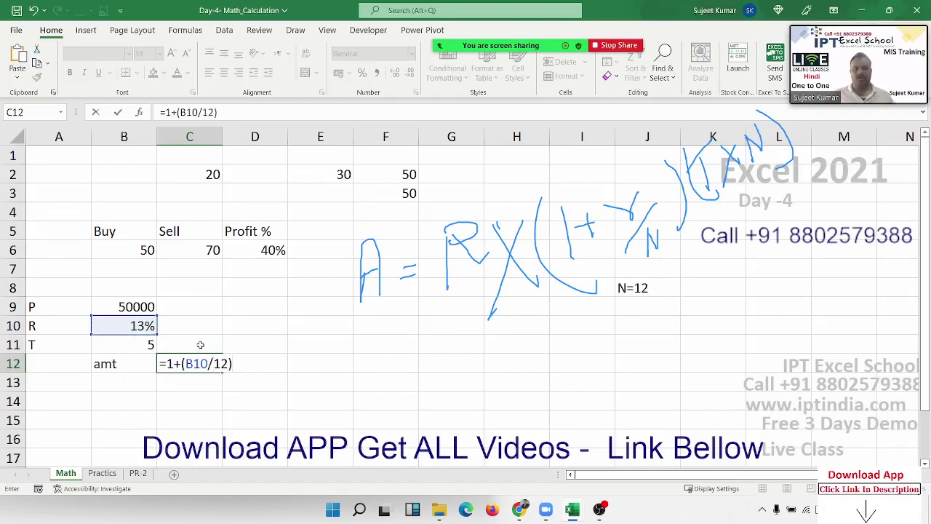
key(Return)
Enter =B11*12 in D12 for 60 periods.
key(Up)
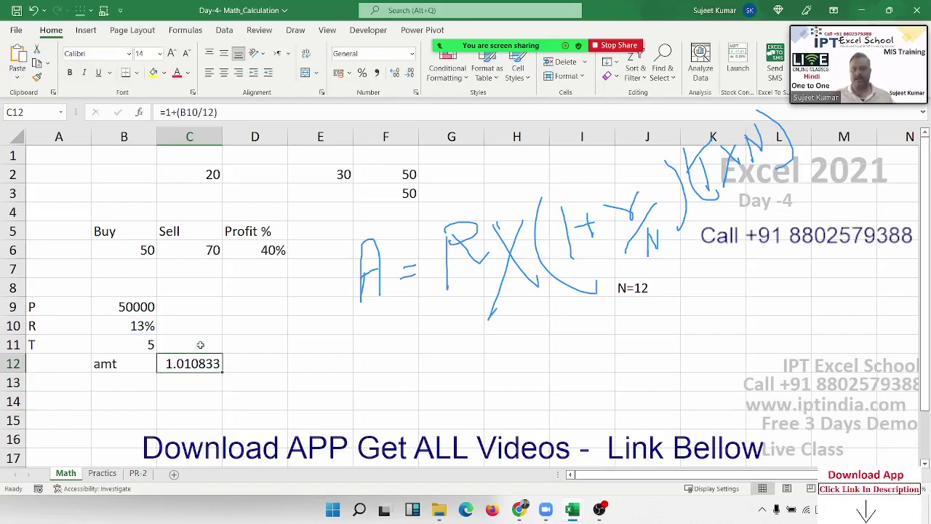
key(Right)
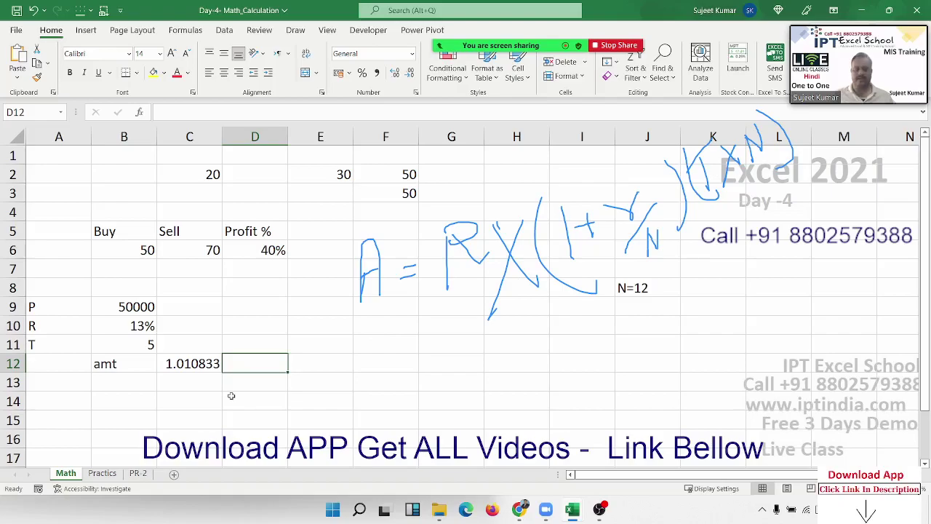
text(=)
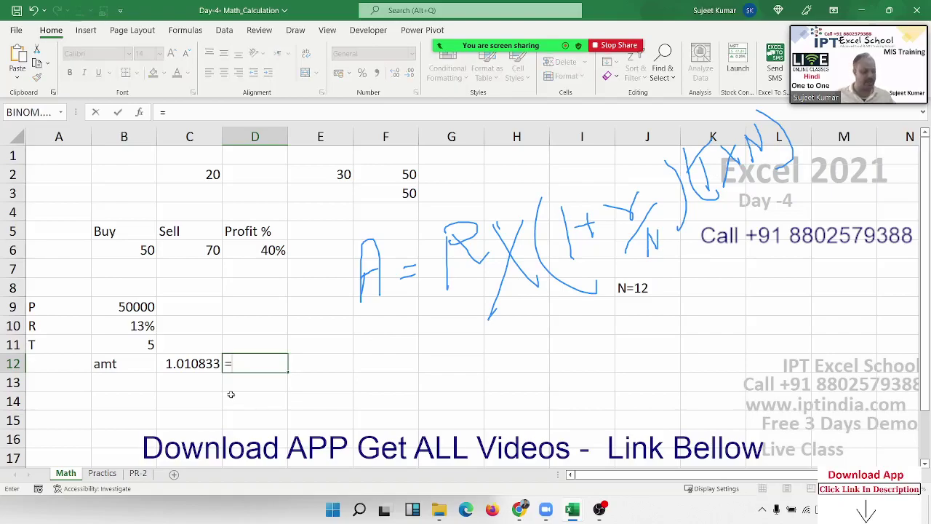
click(143, 327)
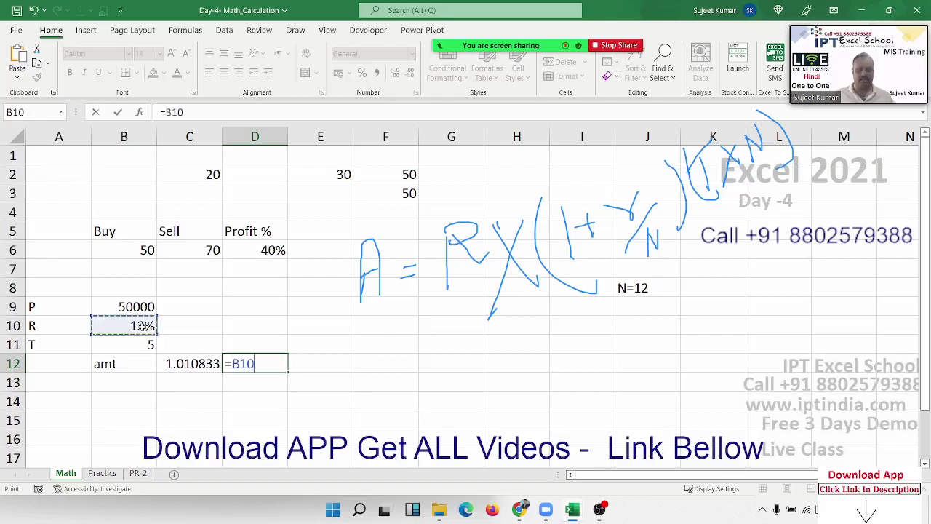
click(147, 345)
text(*)
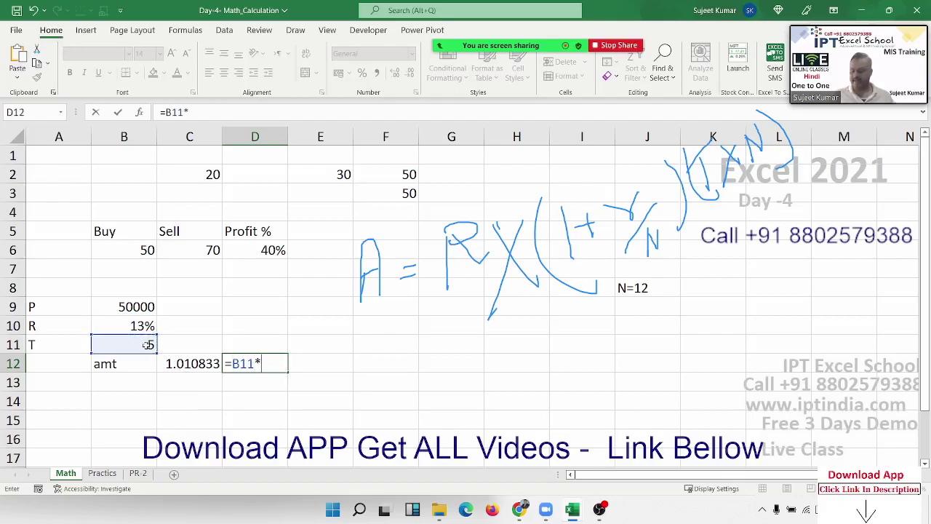
text(12)
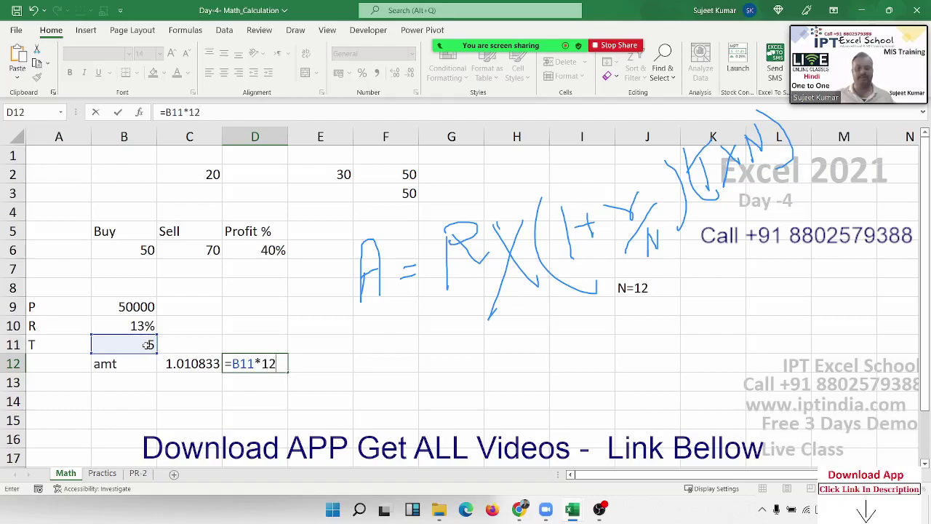
key(Return)
Enter =C12^D12 in E12 for the growth factor 1.908857.
key(Right)
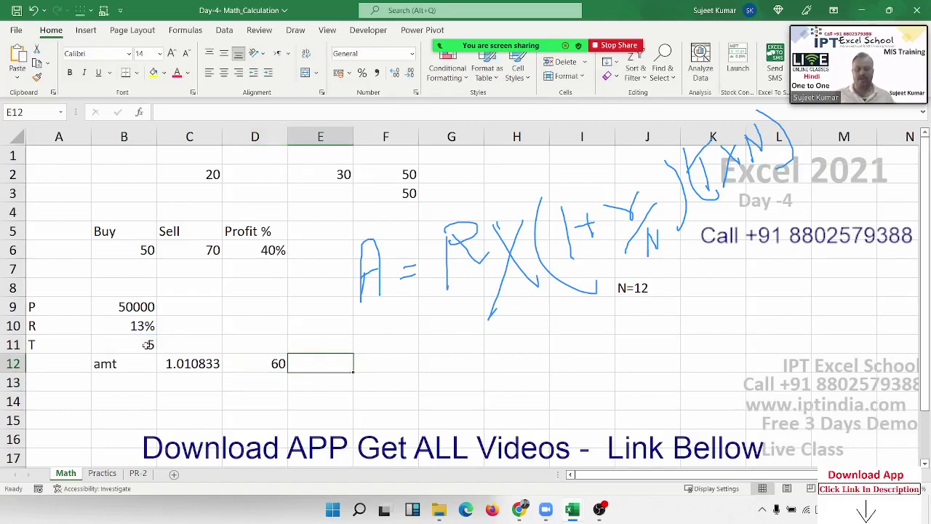
text(=)
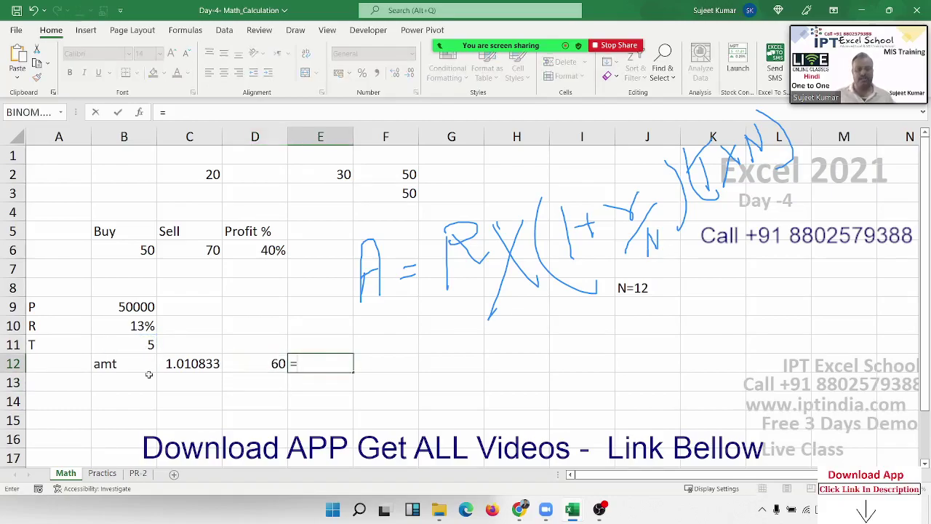
click(174, 366)
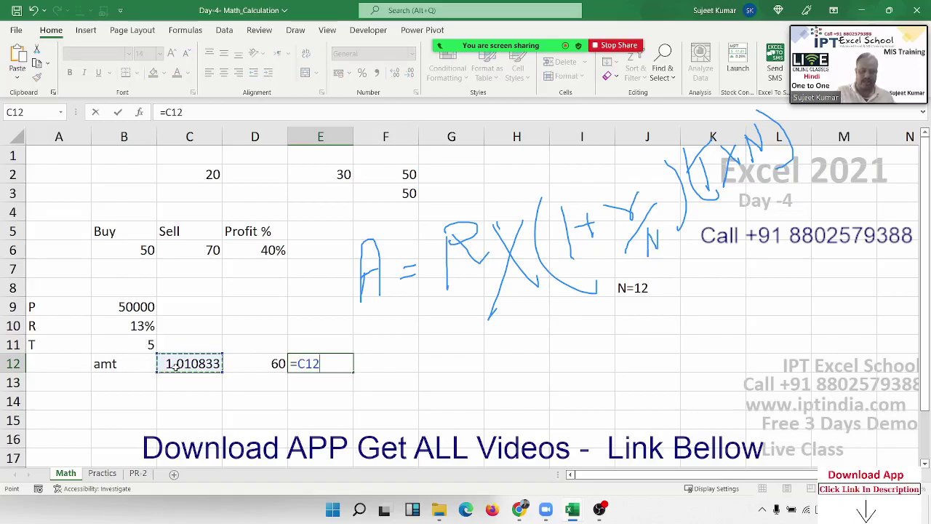
text(^)
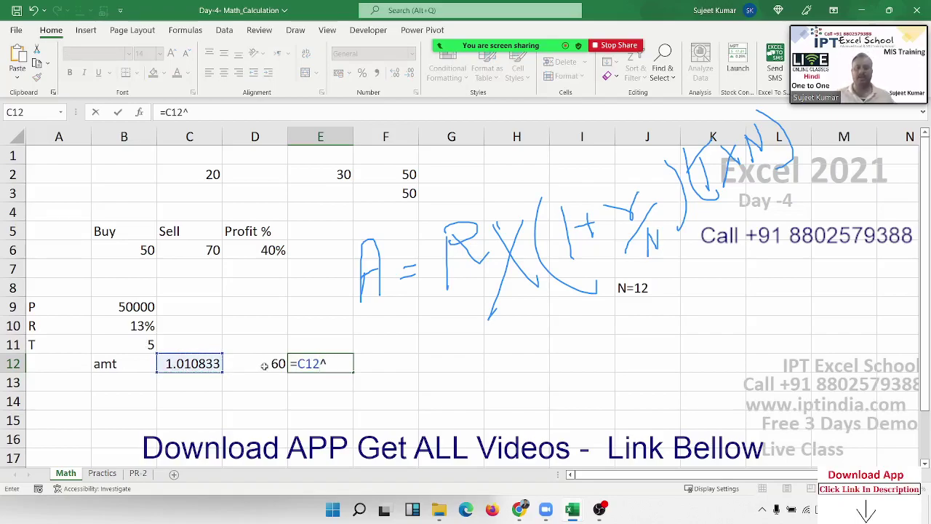
click(259, 368)
key(Return)
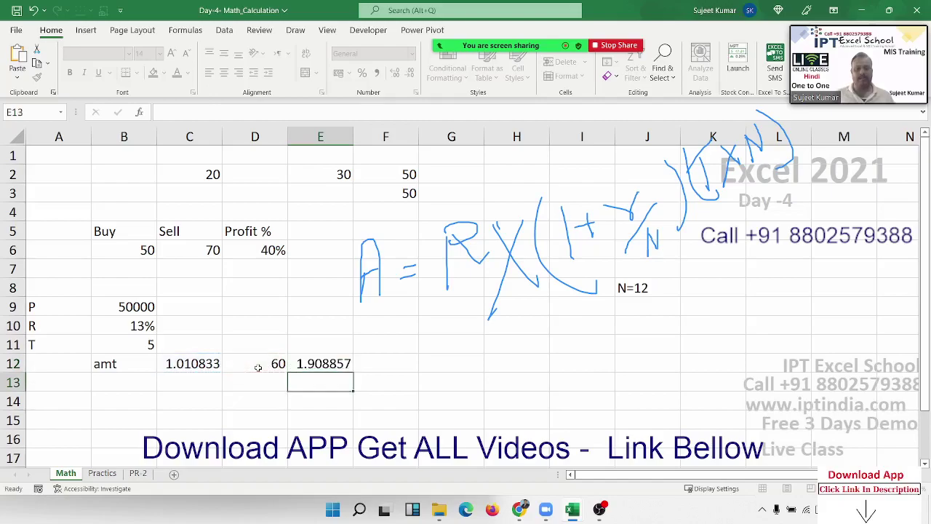
Enter =B9*E12 in F12 to get the amount 95442.83.
key(Up)
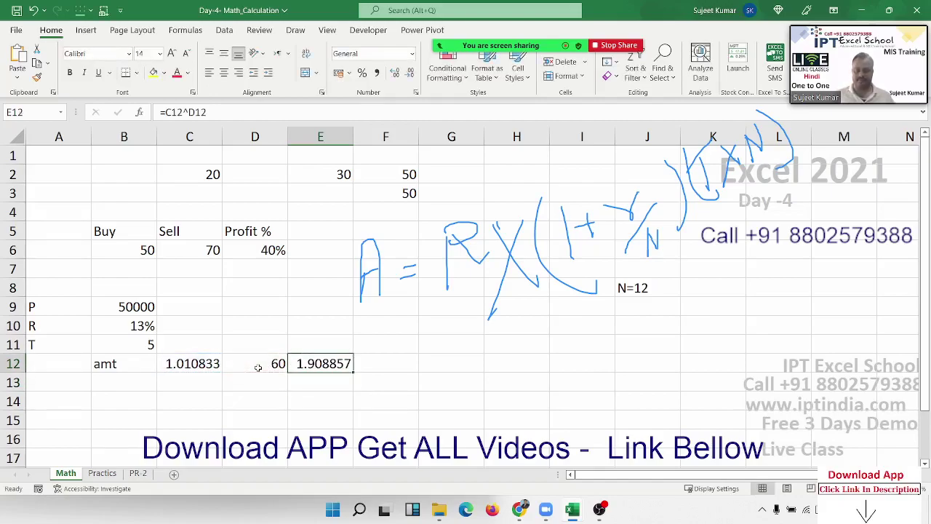
key(Right)
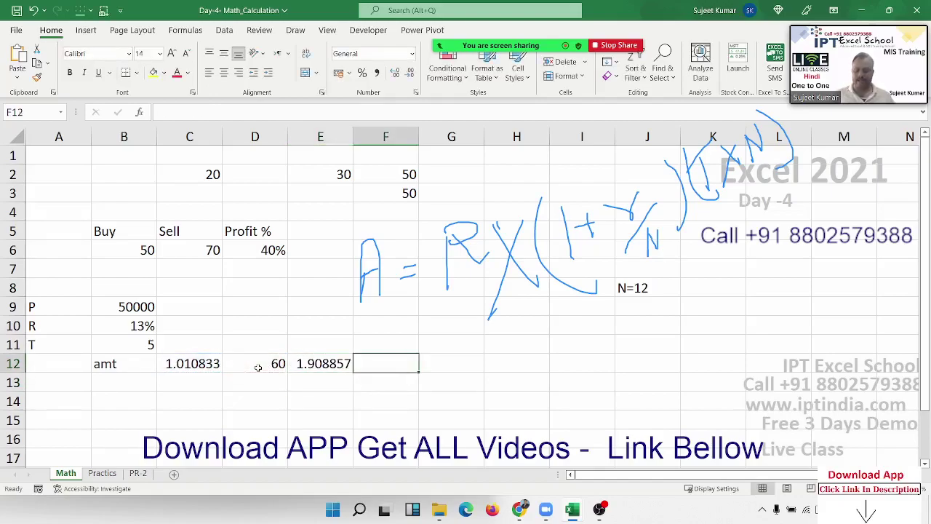
text(=)
click(140, 309)
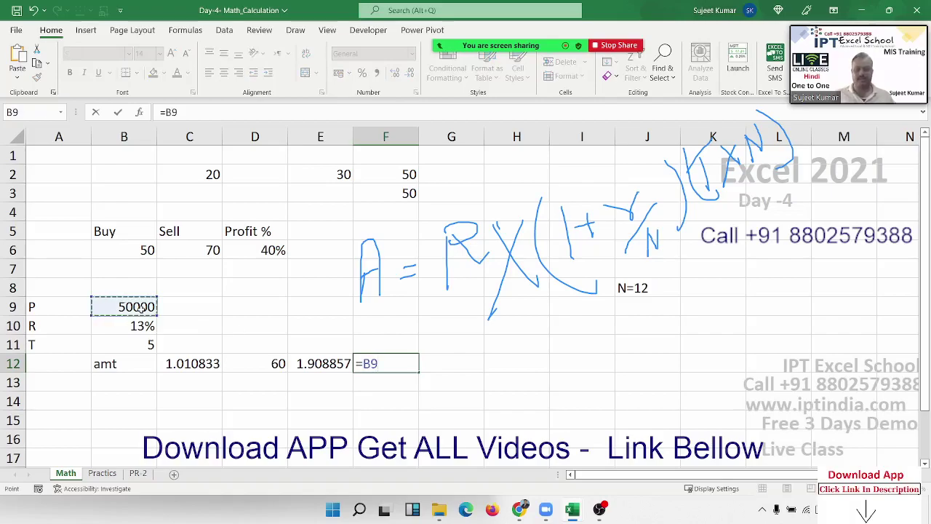
text(*)
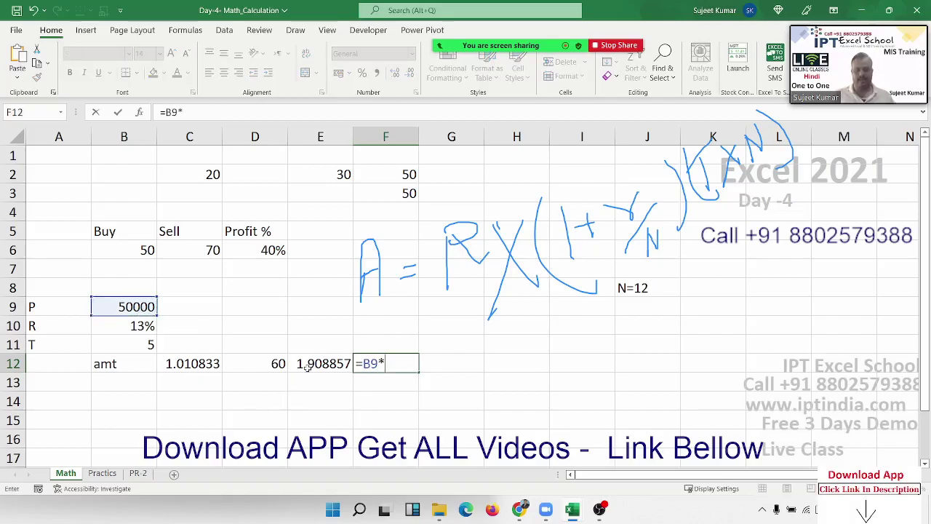
click(306, 367)
key(Return)
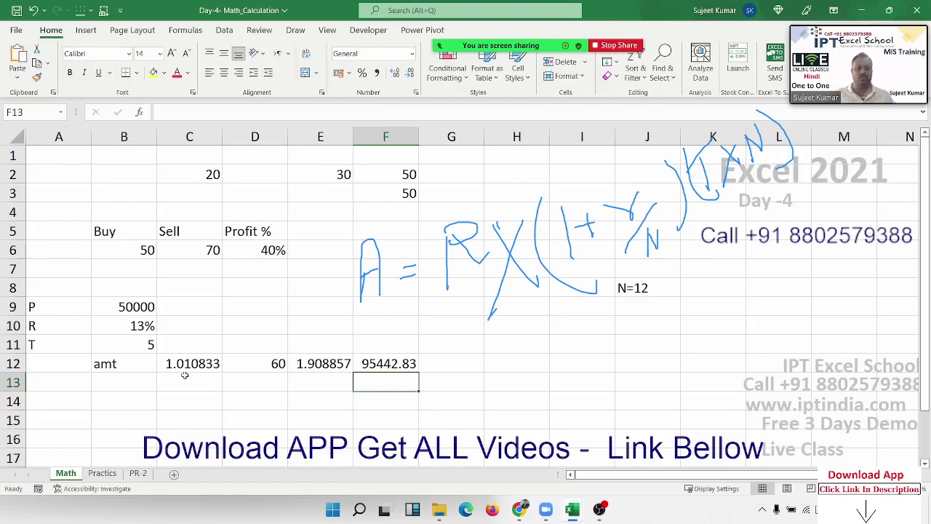
drag(183, 372, 374, 363)
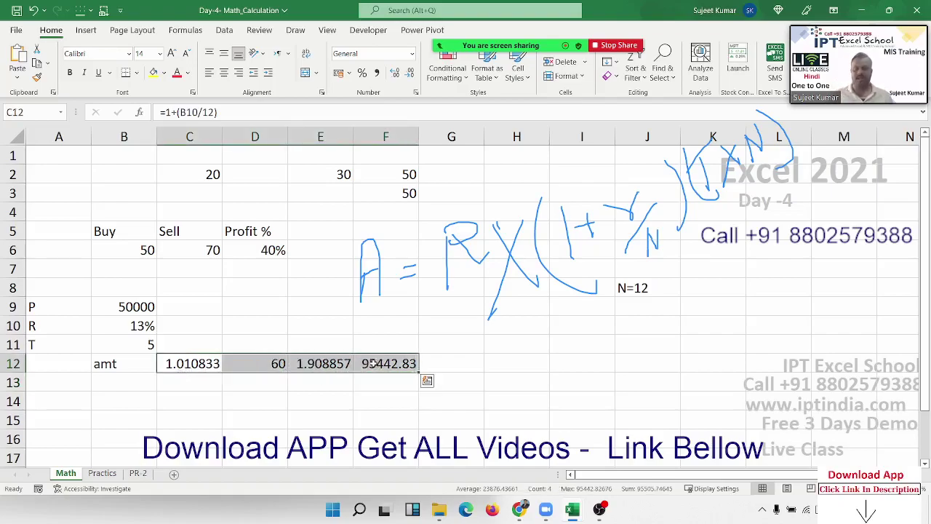
Replace the C12 reference in E12 with (1+(B10/12)).
click(186, 388)
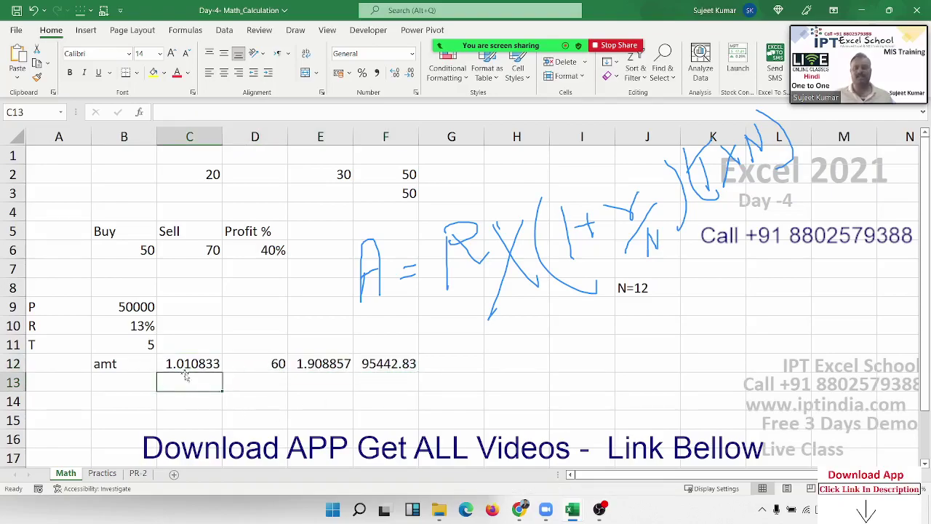
double_click(186, 366)
drag(208, 364, 239, 364)
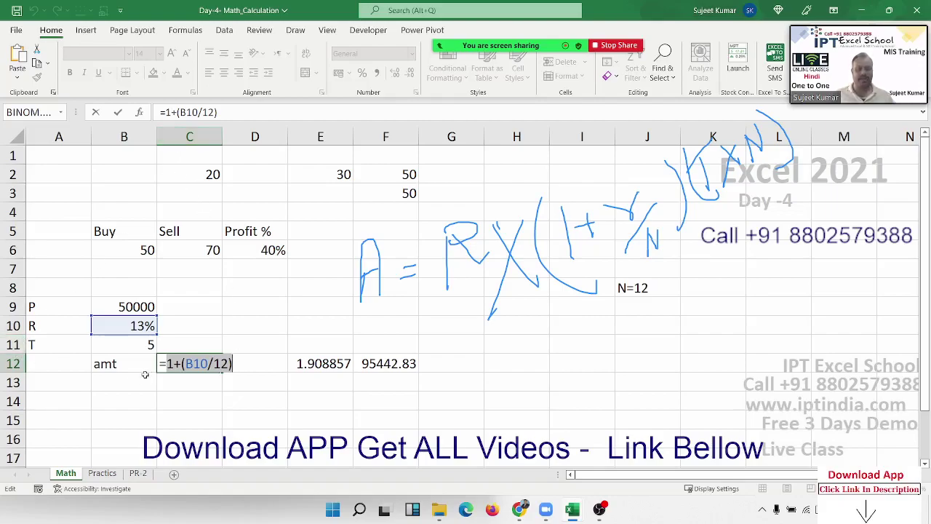
key(ctrl+Return)
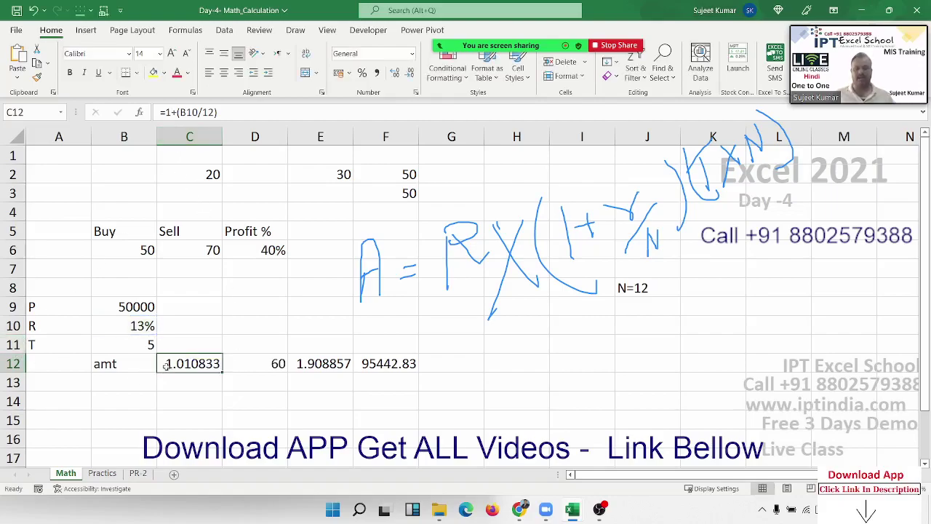
click(346, 364)
double_click(345, 363)
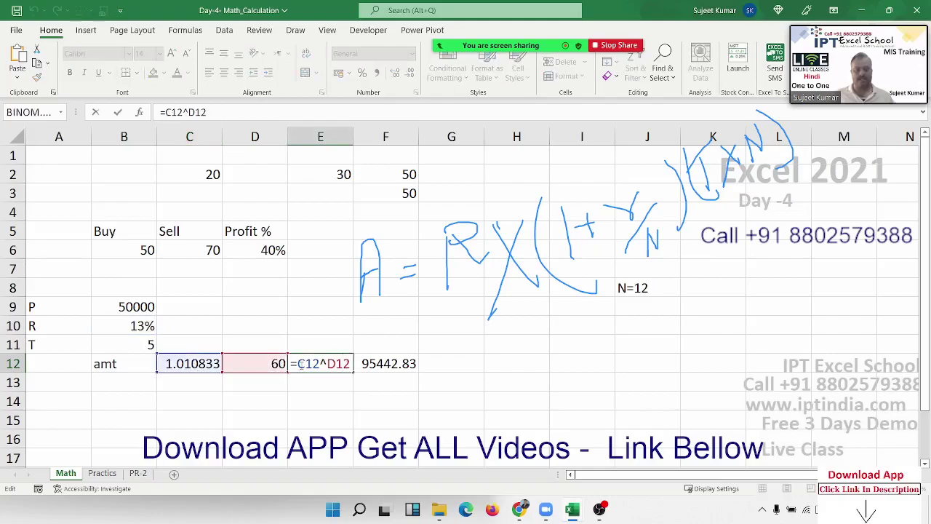
drag(298, 363, 319, 364)
text(())
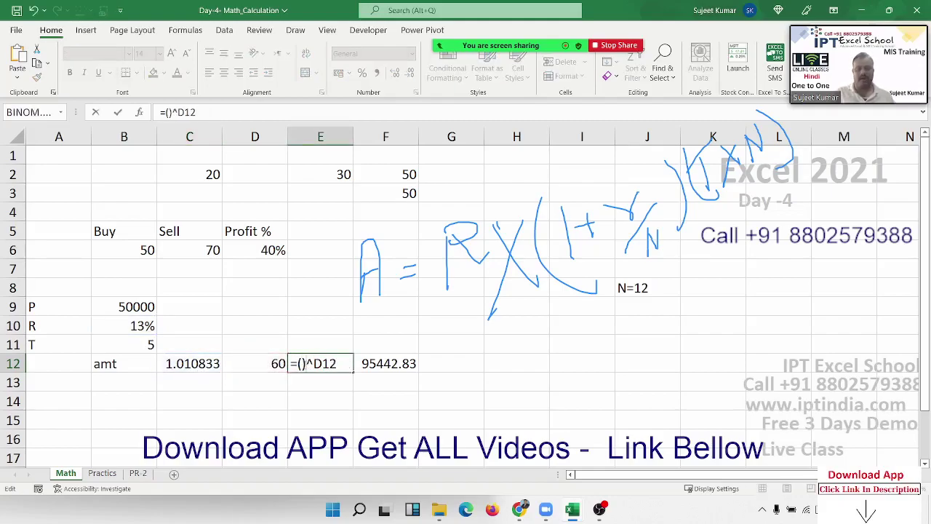
text(1+(B10/12))
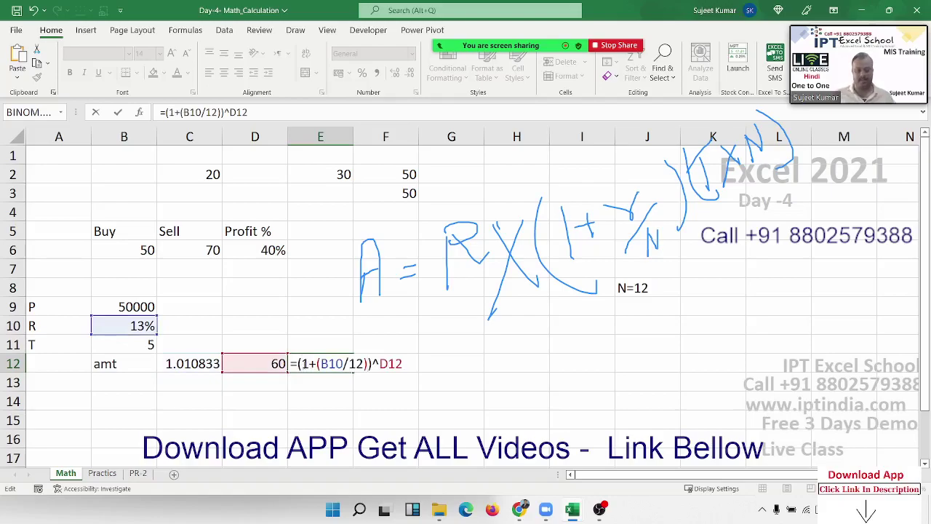
key(Return)
Replace the D12 reference in E12 with (B11*12).
click(320, 364)
click(278, 363)
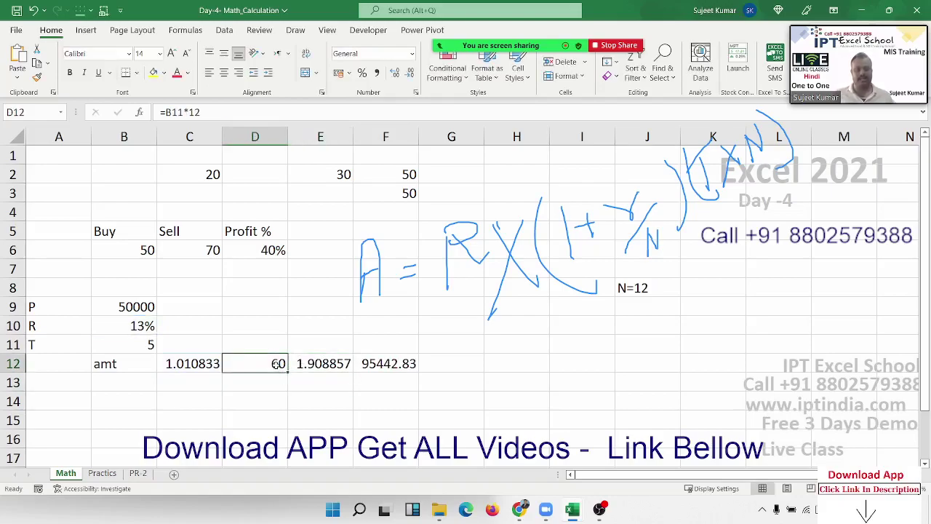
double_click(278, 364)
drag(231, 364, 277, 363)
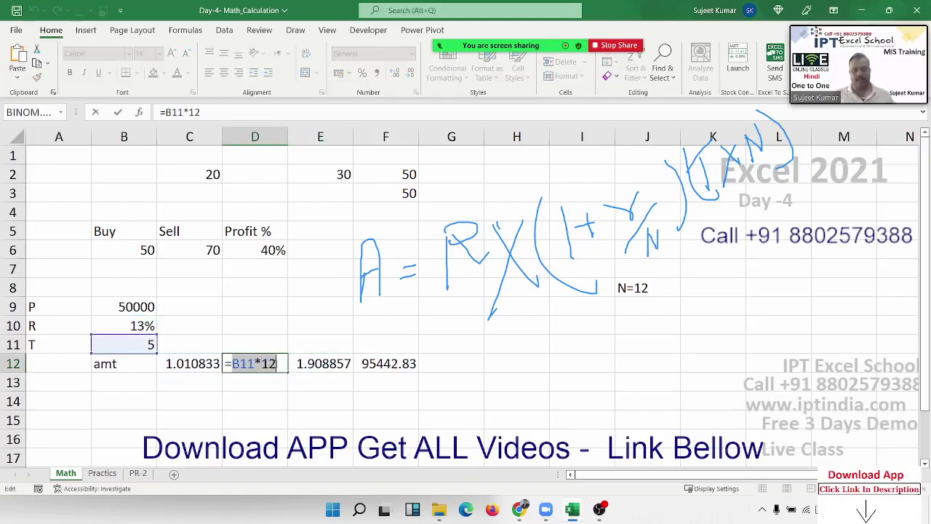
key(Escape)
double_click(320, 364)
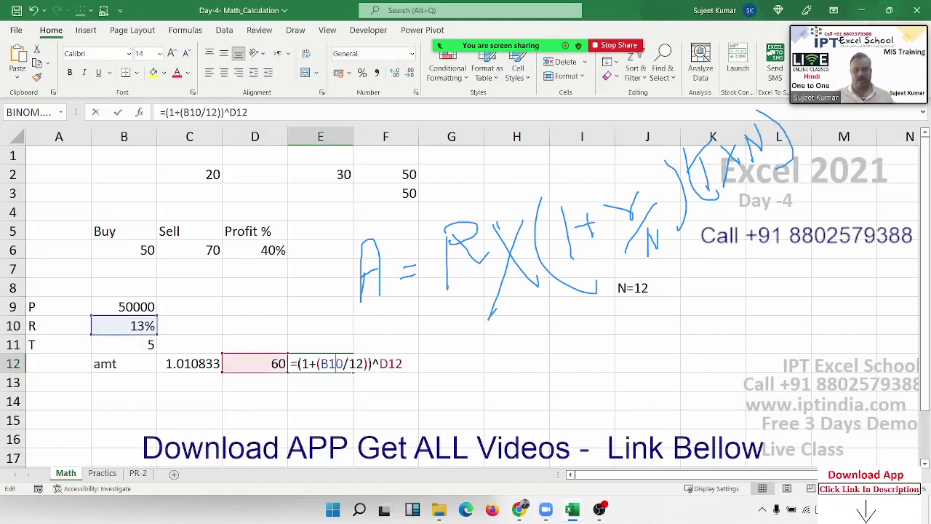
double_click(393, 364)
text(()
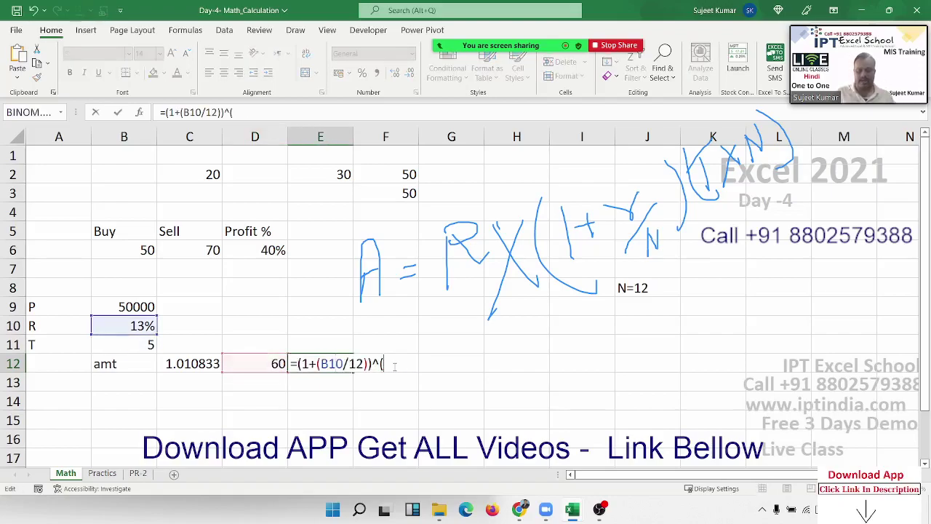
text())
text(B11*12)
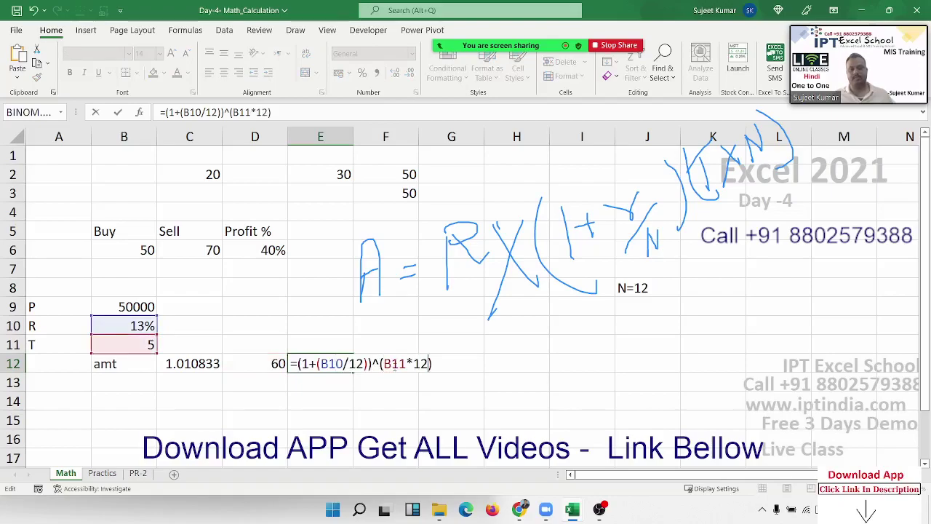
key(Return)
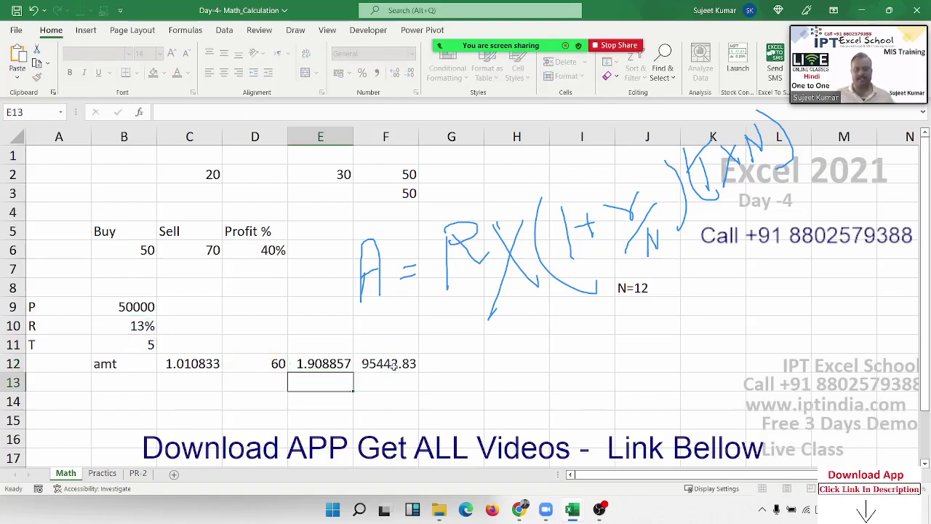
Clear the helper values in C12 and D12.
key(Up)
key(Left)
key(Left)
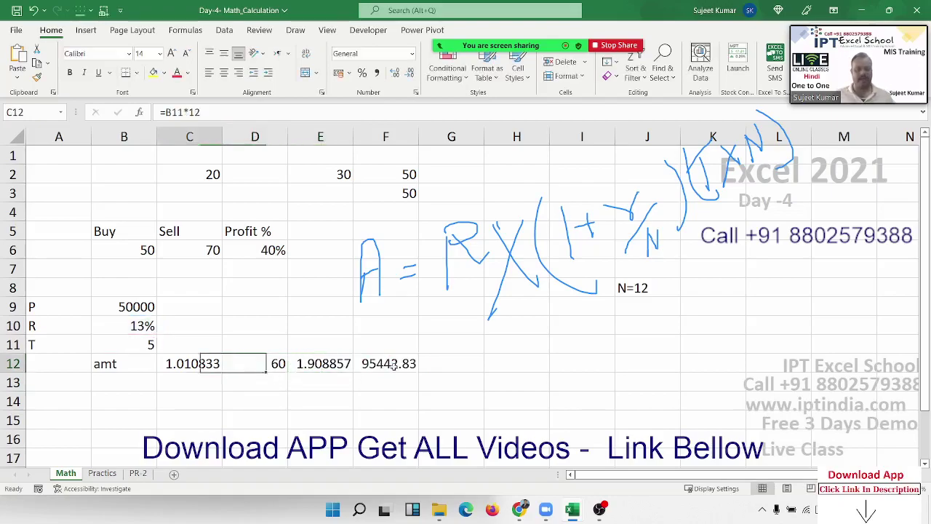
key(shift+Right)
key(Delete)
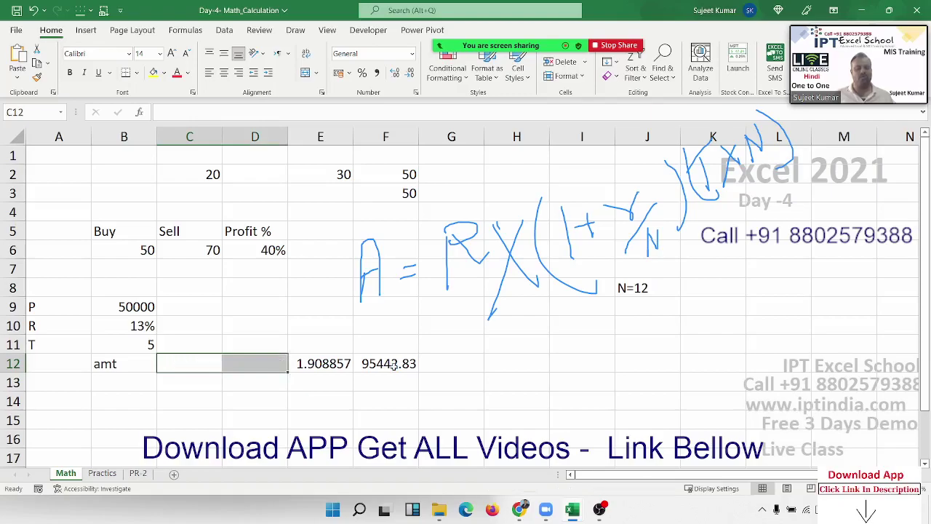
Paste E12's expression into F12 as =B9*((1+(B10/12))^(B11*12)) and clear E12.
key(Right)
key(Right)
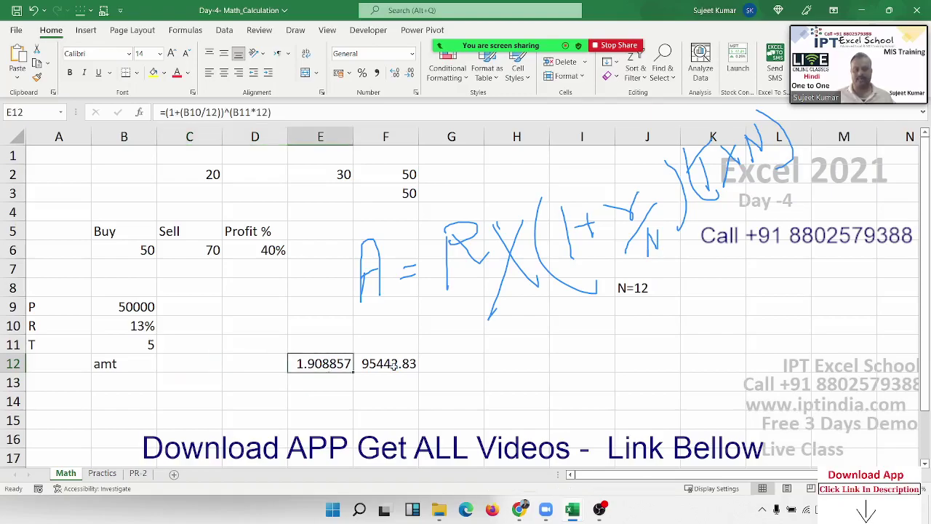
double_click(318, 363)
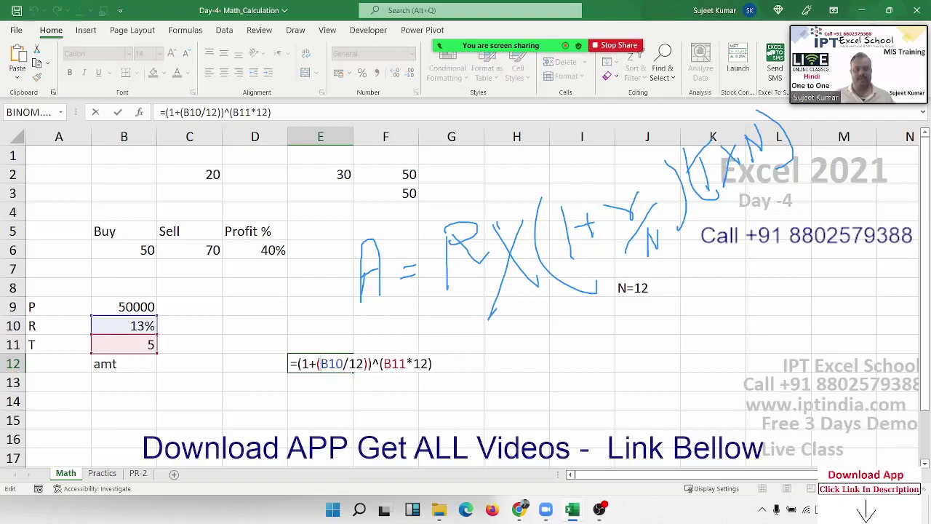
drag(296, 363, 434, 363)
key(ctrl+c)
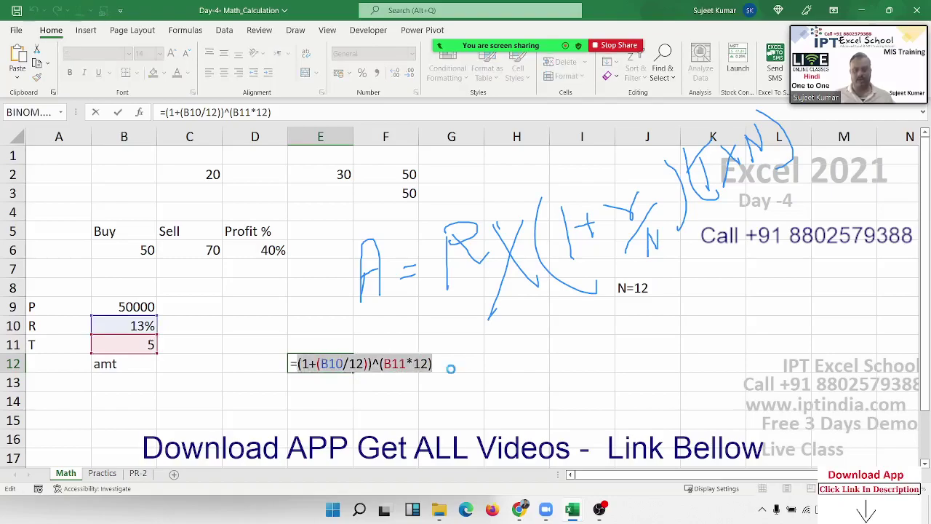
key(Return)
double_click(401, 363)
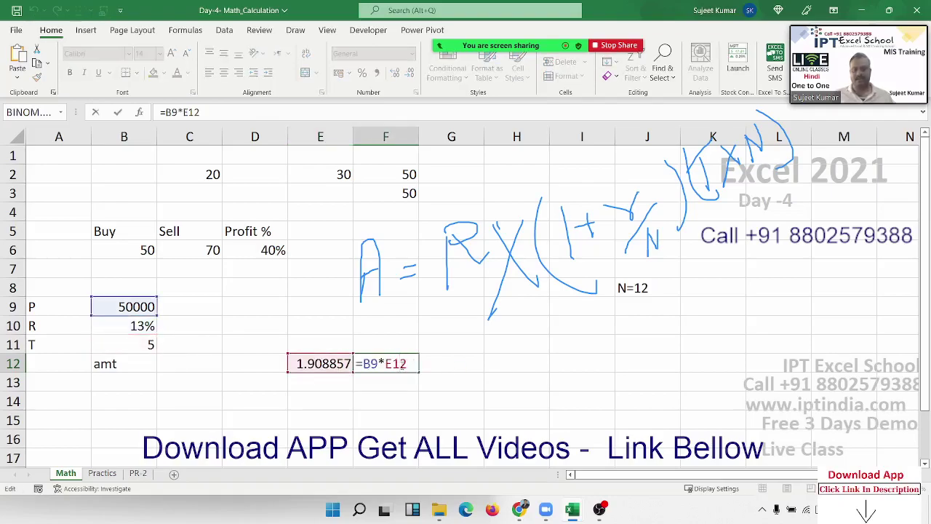
key(BackSpace)
key(BackSpace)
key(BackSpace)
text(()
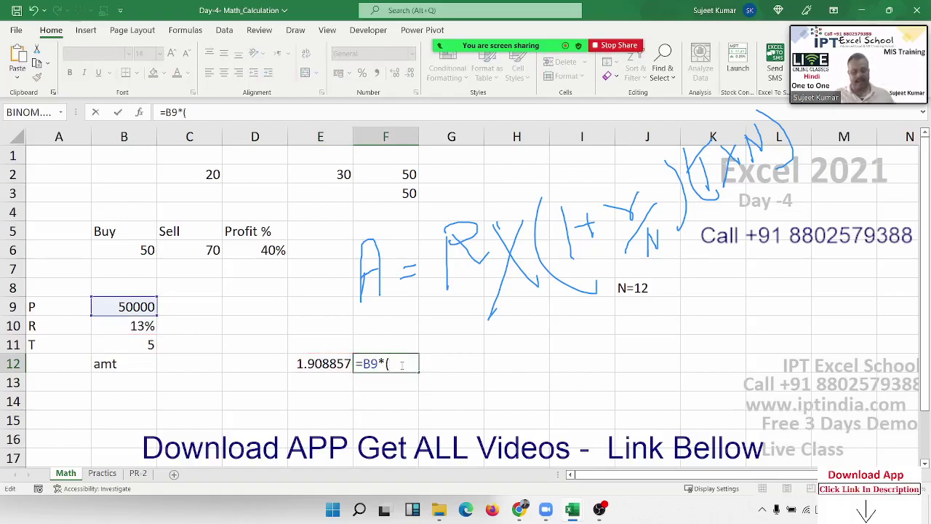
key(ctrl+v)
text())
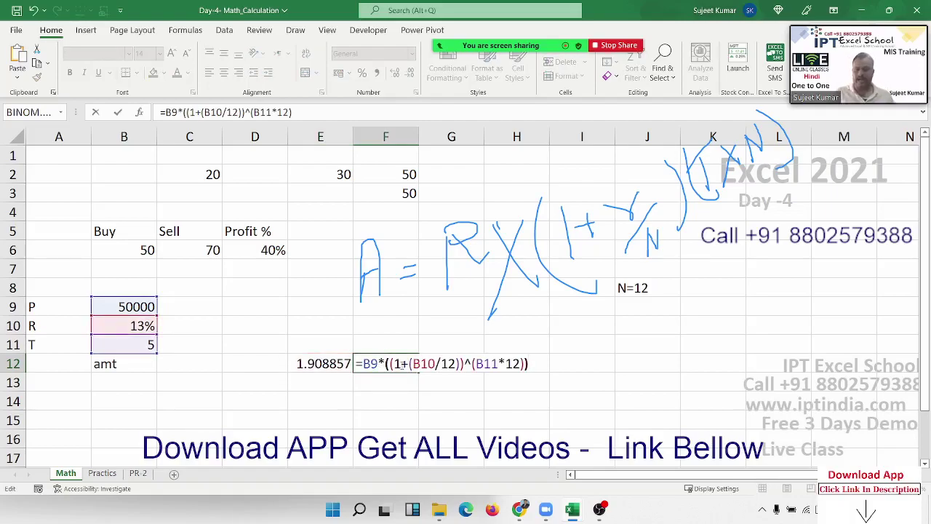
key(Return)
key(Up)
key(Left)
key(Delete)
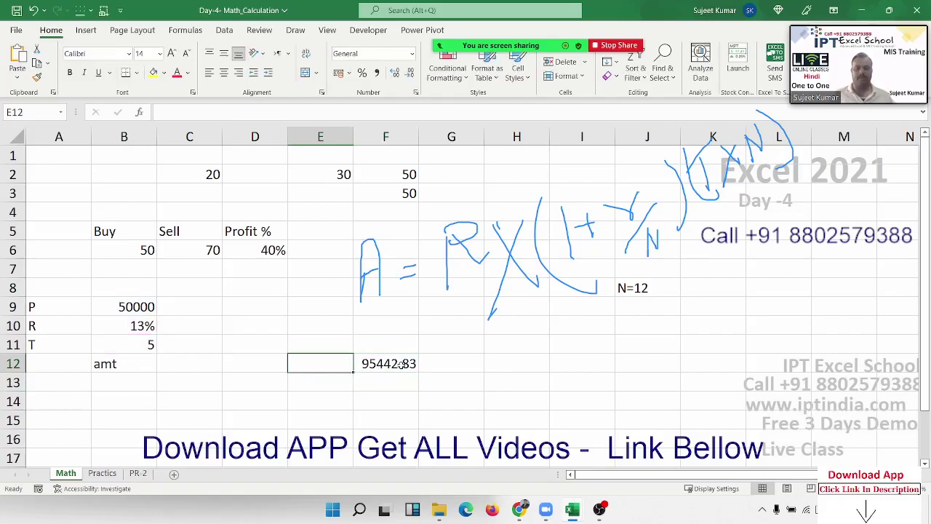
Drag the 95442.83 formula from F12 into C12 beside amt and check its references.
click(401, 364)
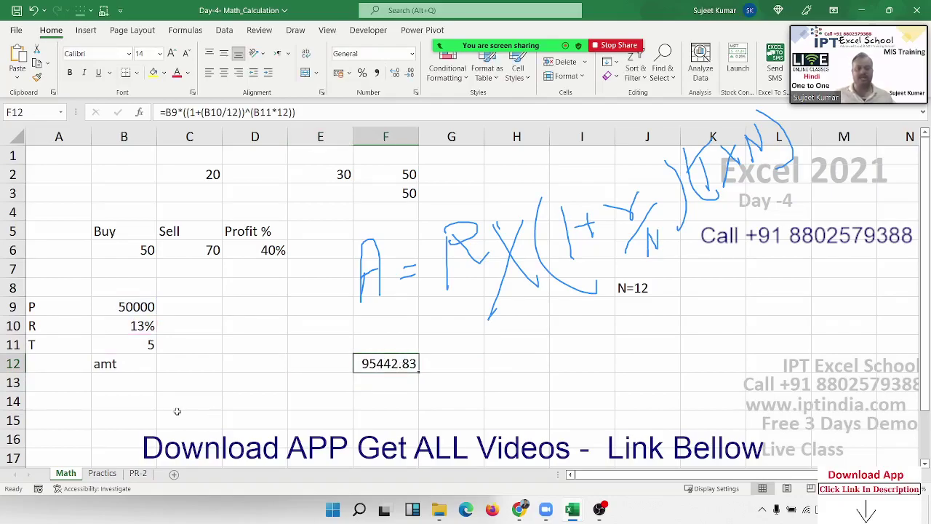
click(167, 362)
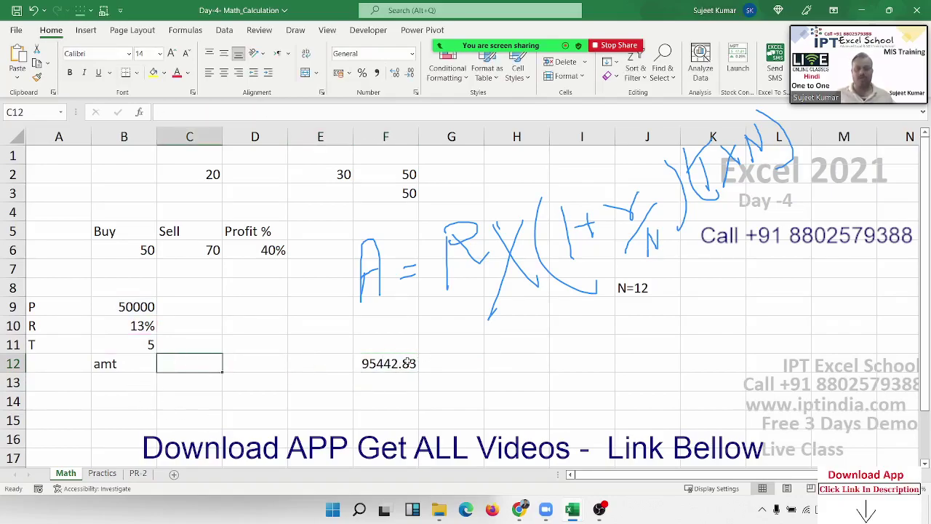
click(408, 363)
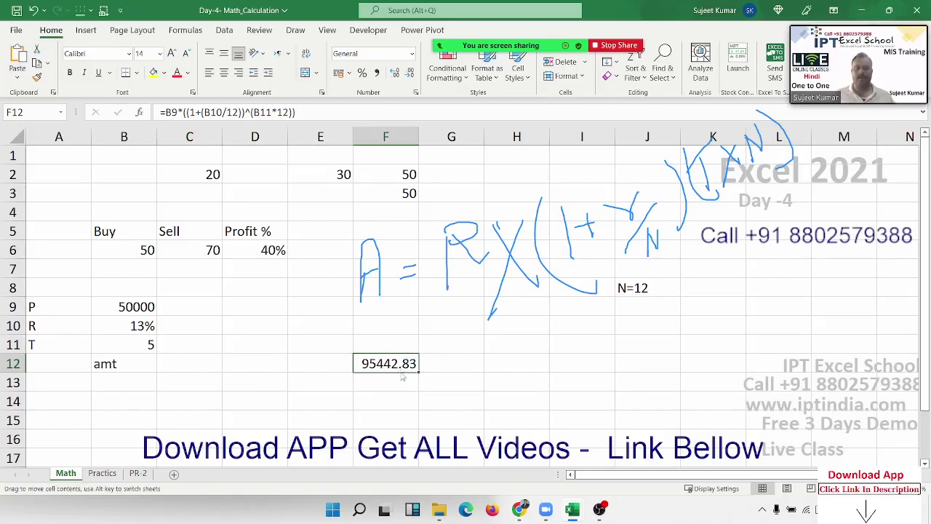
mouse_move(399, 373)
mouse_down()
mouse_move(256, 386)
mouse_move(196, 365)
mouse_up()
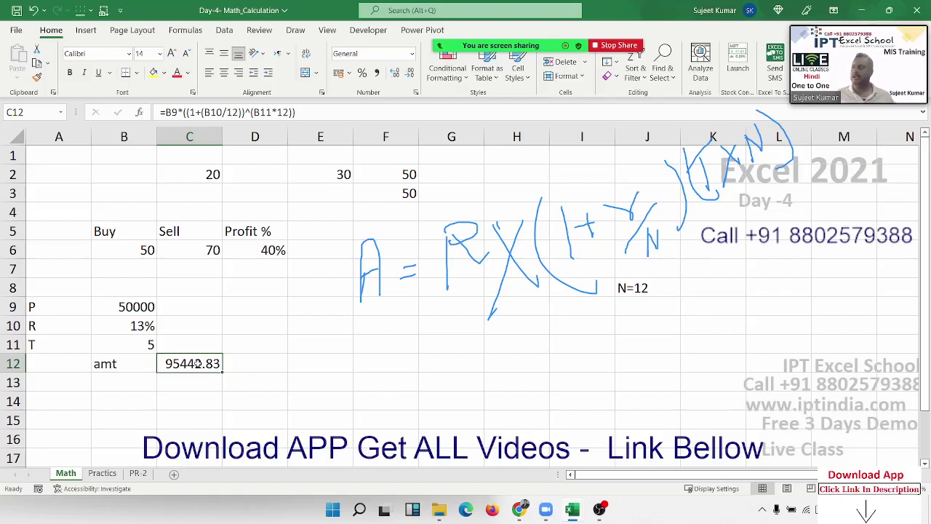
click(192, 390)
click(187, 364)
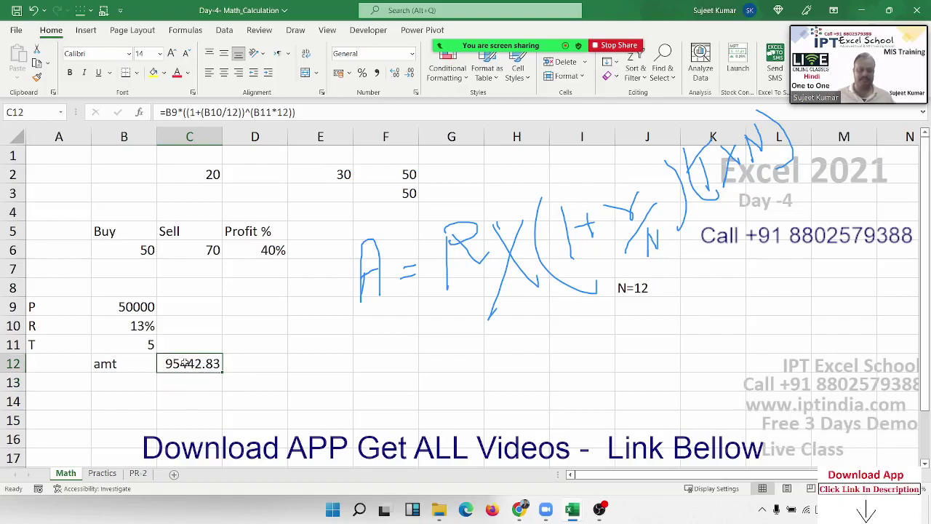
double_click(186, 364)
key(Escape)
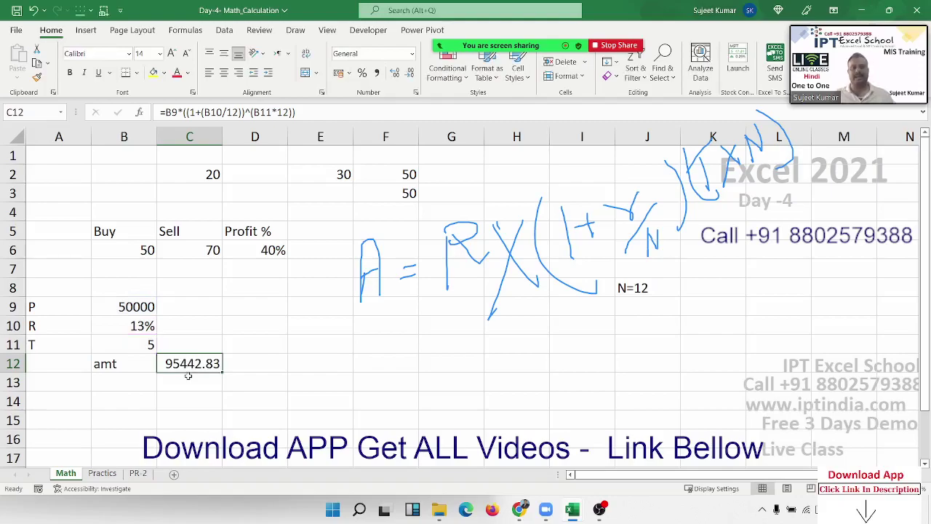
Clear all Zoom pen drawings from the sheet and close the annotation toolbar.
mouse_move(511, 52)
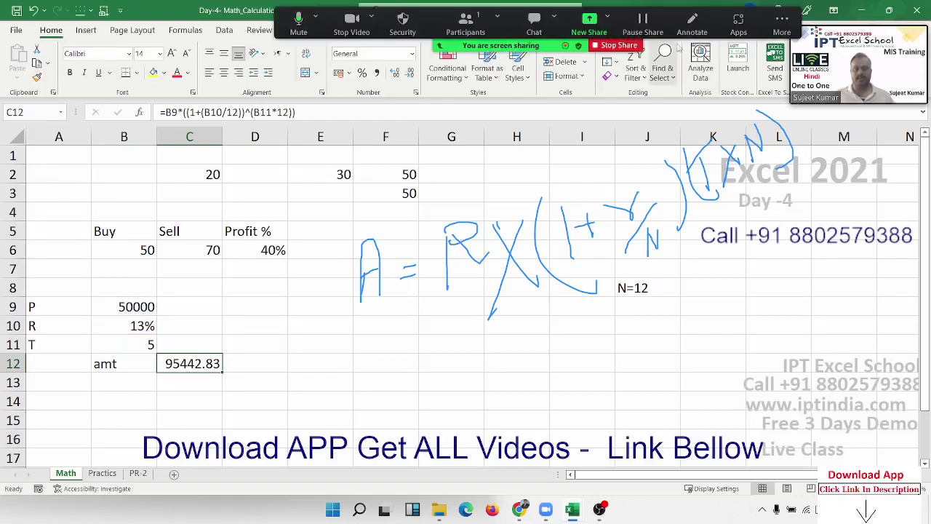
click(691, 23)
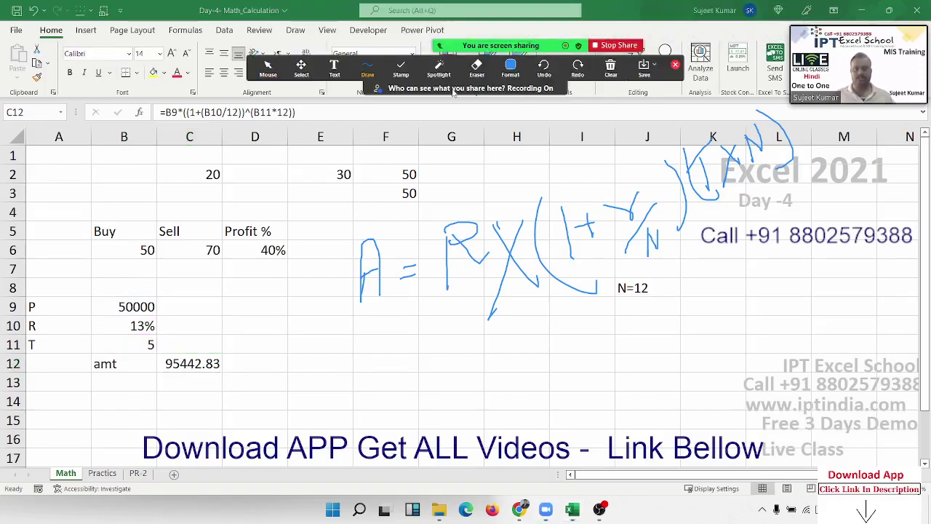
click(603, 74)
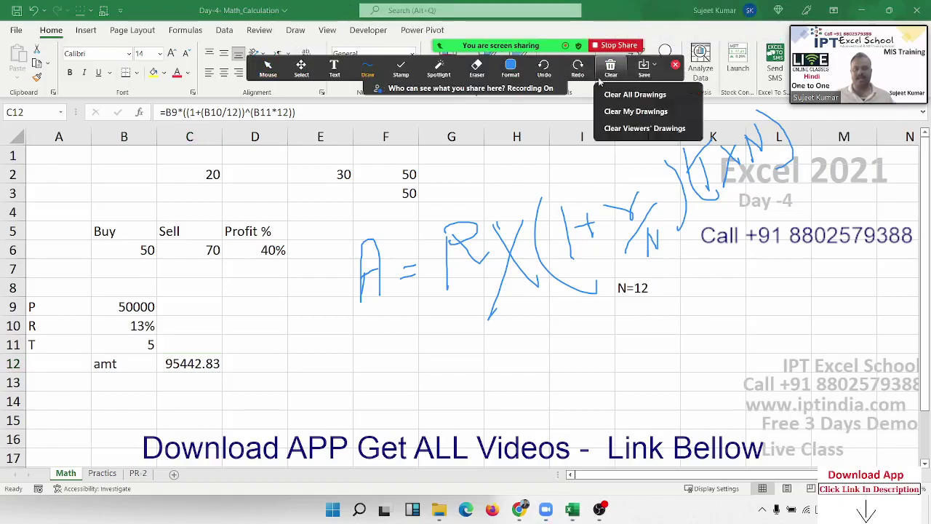
click(615, 111)
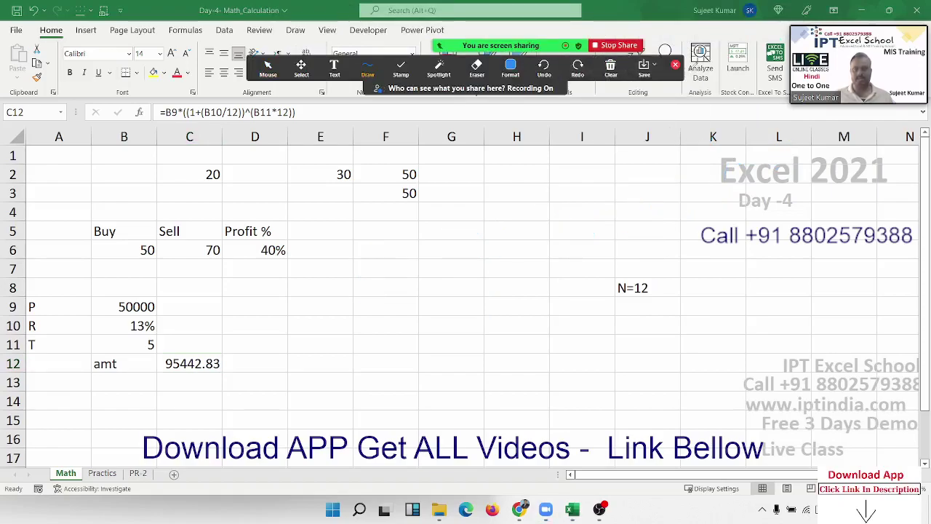
click(674, 67)
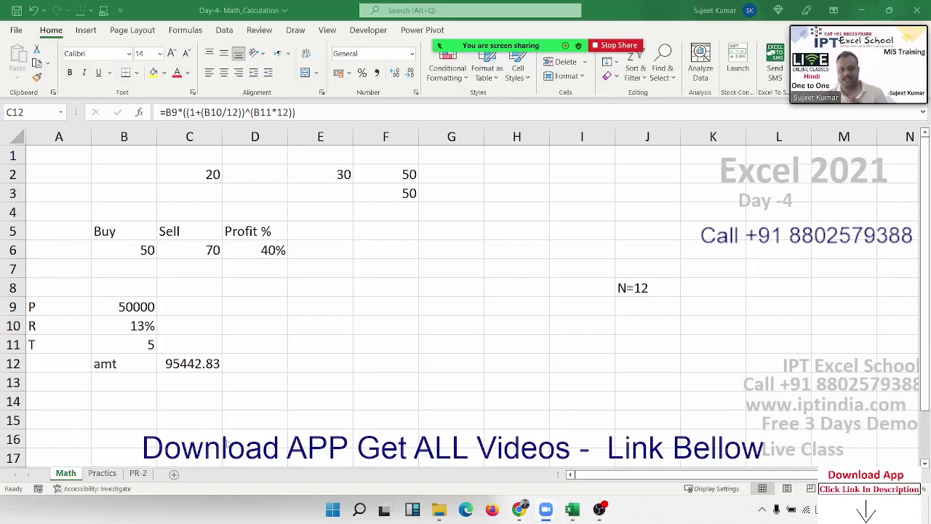
Browse the Date & Time function list on the Formulas ribbon, then dismiss it.
click(195, 36)
click(190, 31)
click(202, 64)
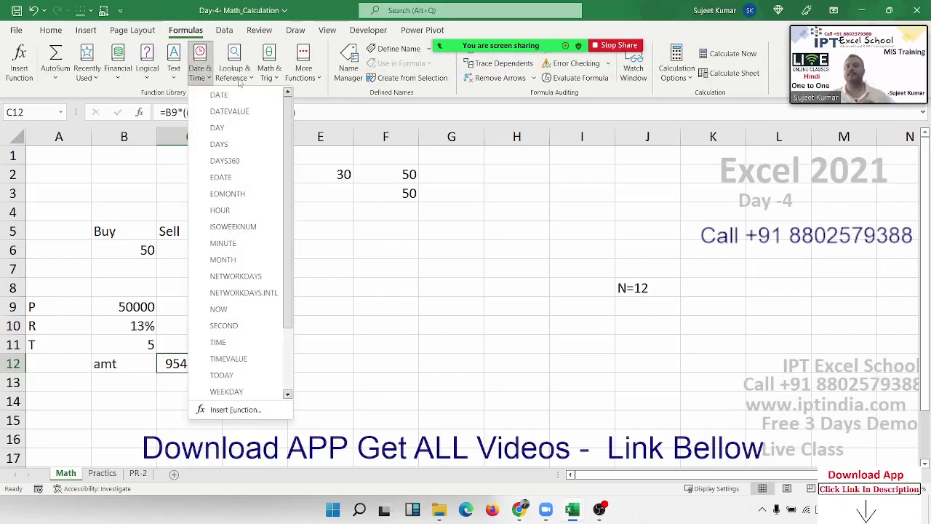
click(419, 269)
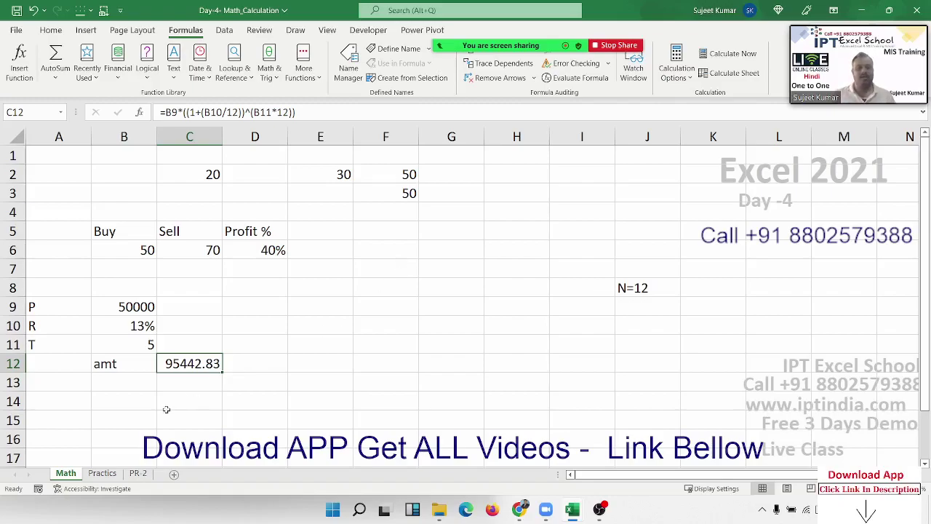
Switch to the Practics sheet.
click(104, 472)
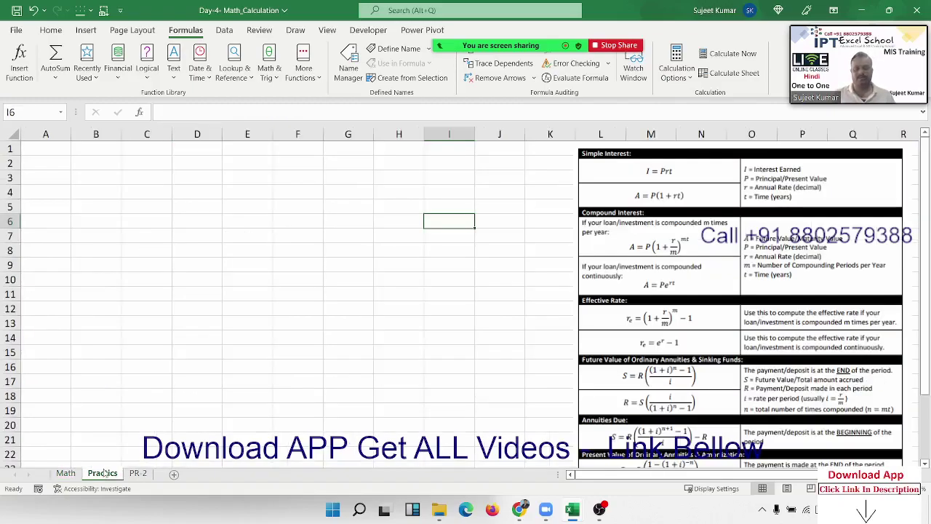
click(331, 240)
scroll(771, 318, down, 6)
scroll(771, 318, up, 2)
scroll(771, 318, up, 5)
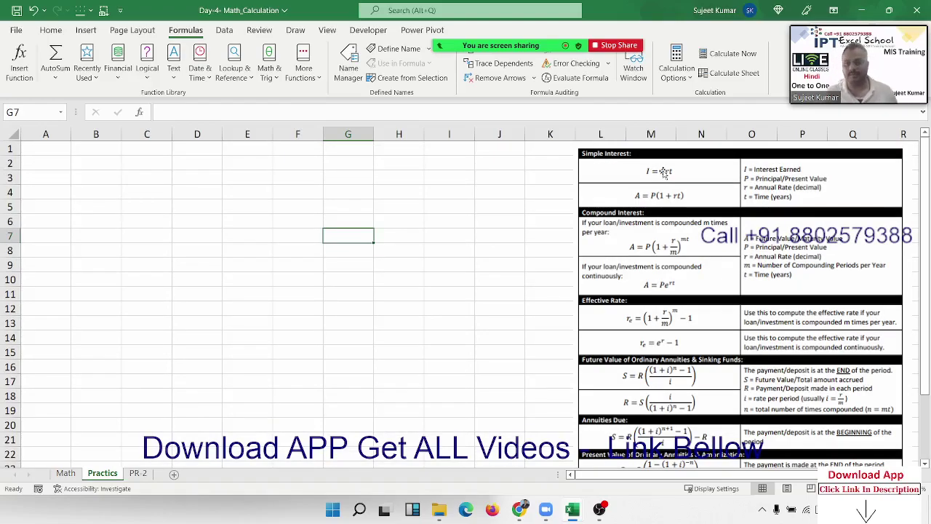
Type the labels P, T and R into A2:A4.
click(75, 165)
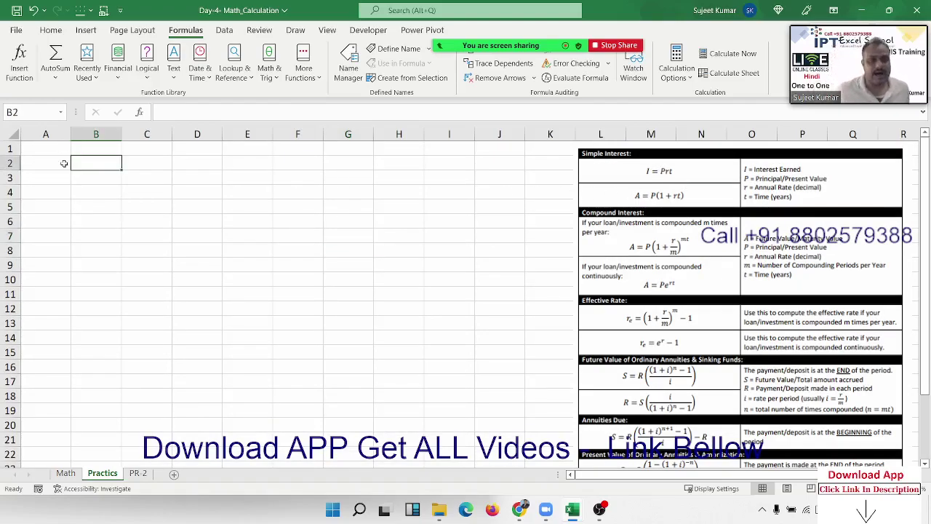
click(63, 163)
text(P)
key(Return)
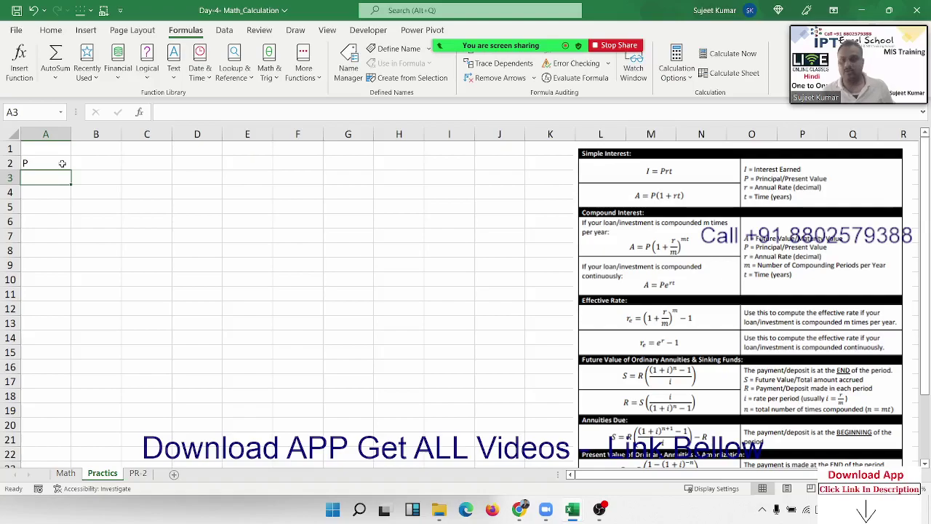
text(T)
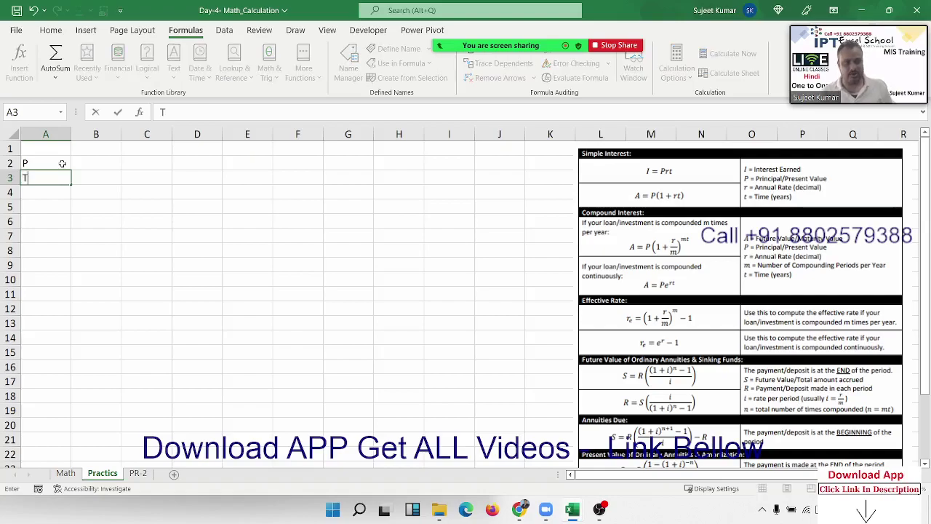
key(Return)
text(R)
key(Return)
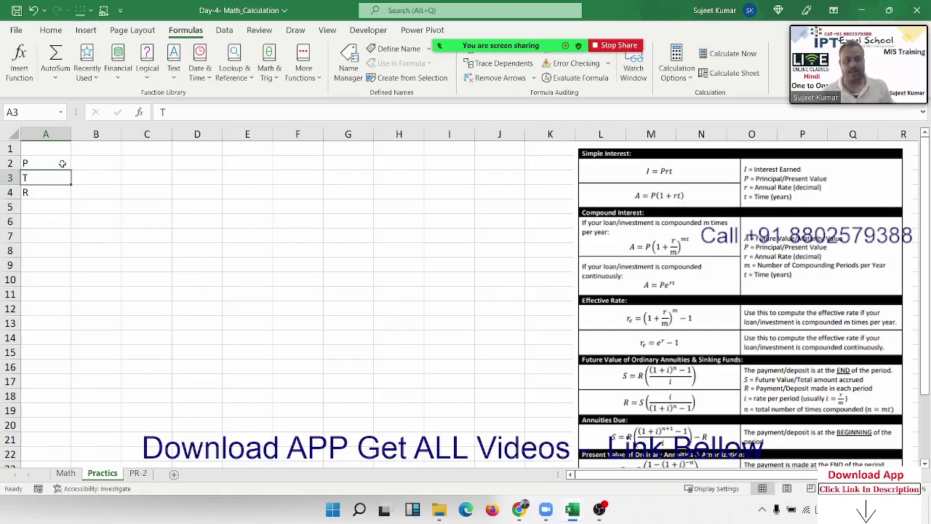
Enter 50000, 5% and 3 in B2:B4, then begin a formula in D5 beside the I label.
key(Up)
key(Up)
key(Up)
key(Right)
text(50000)
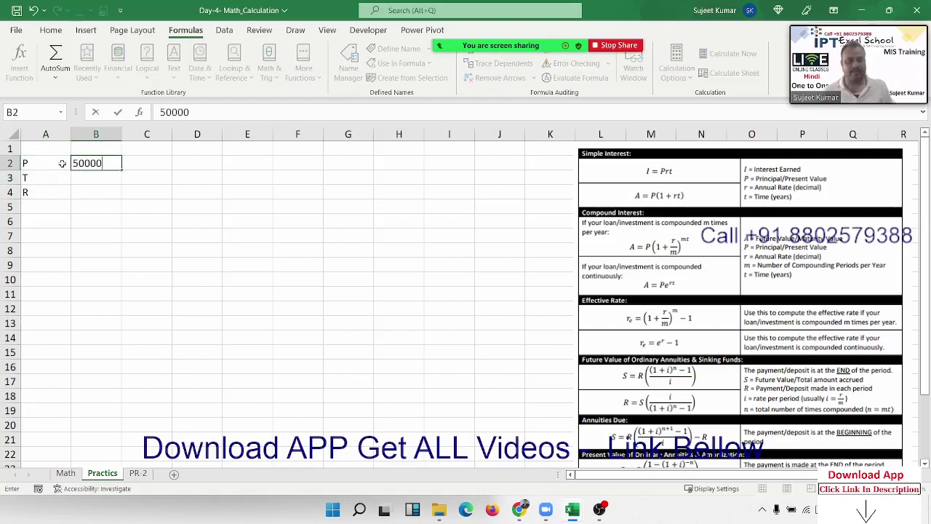
key(Return)
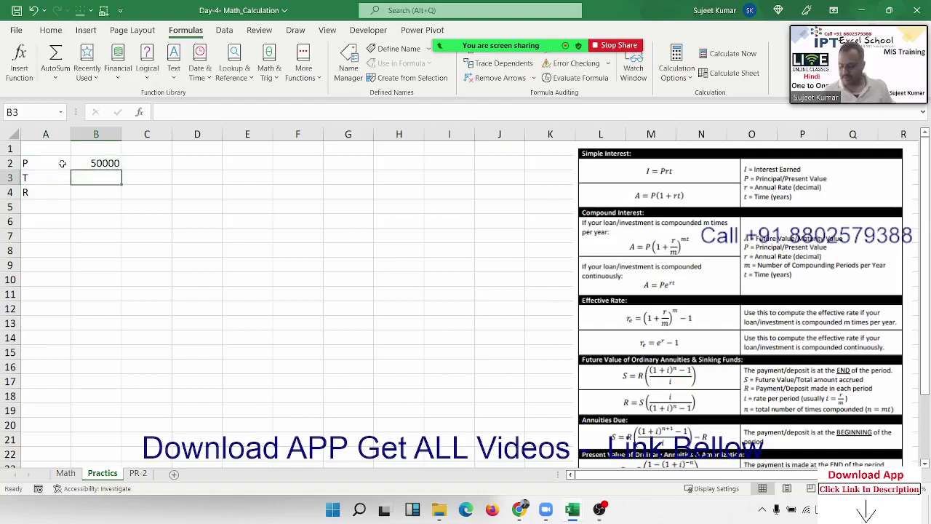
text(5%)
key(Return)
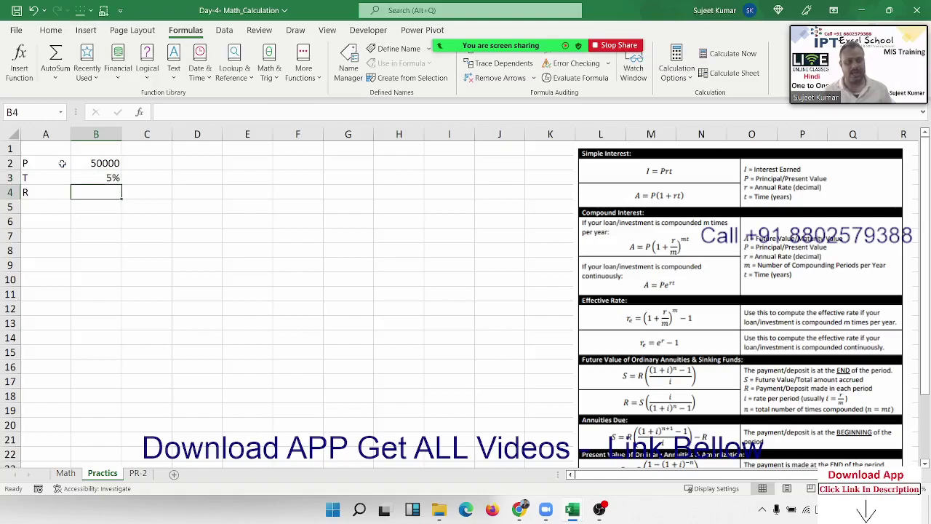
text(3)
key(Right)
key(Down)
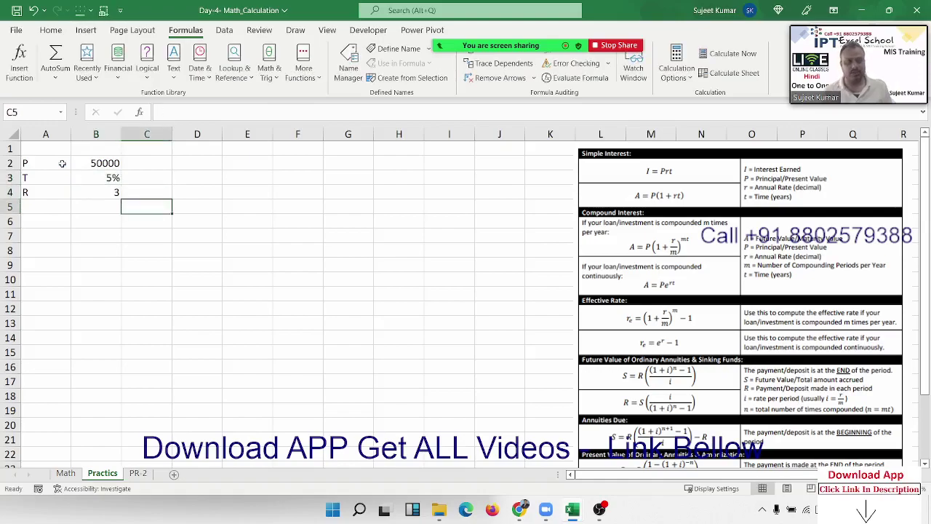
key(Right)
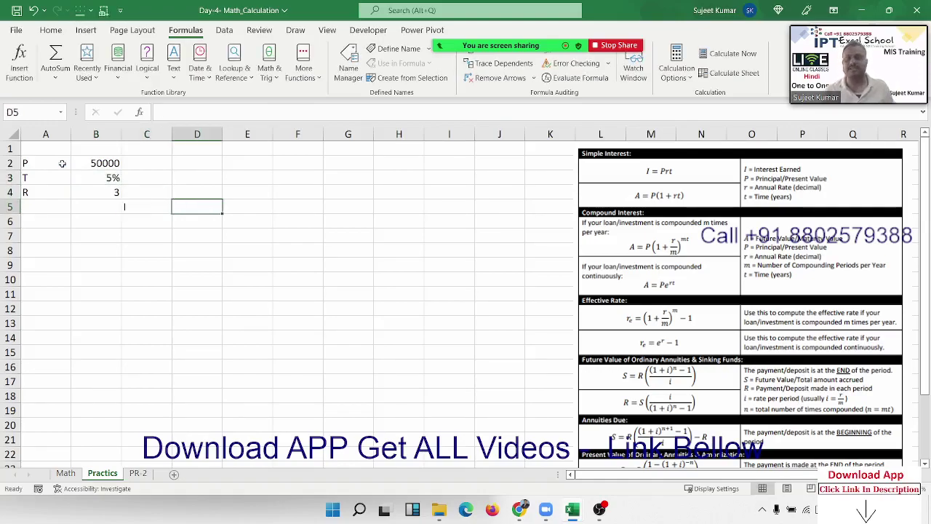
text(=)
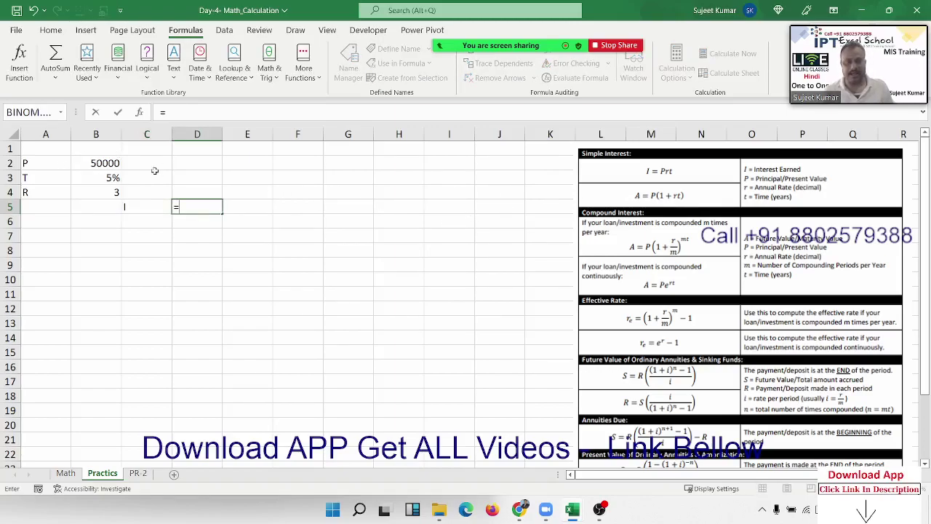
Complete the D5 interest formula =B2*B3*B4, giving 7500.
click(85, 159)
text(*)
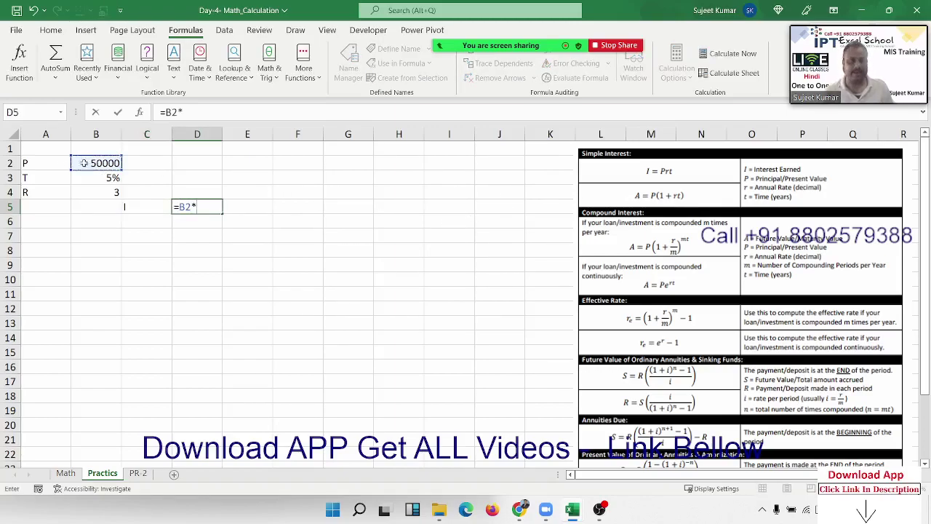
click(97, 177)
text(*)
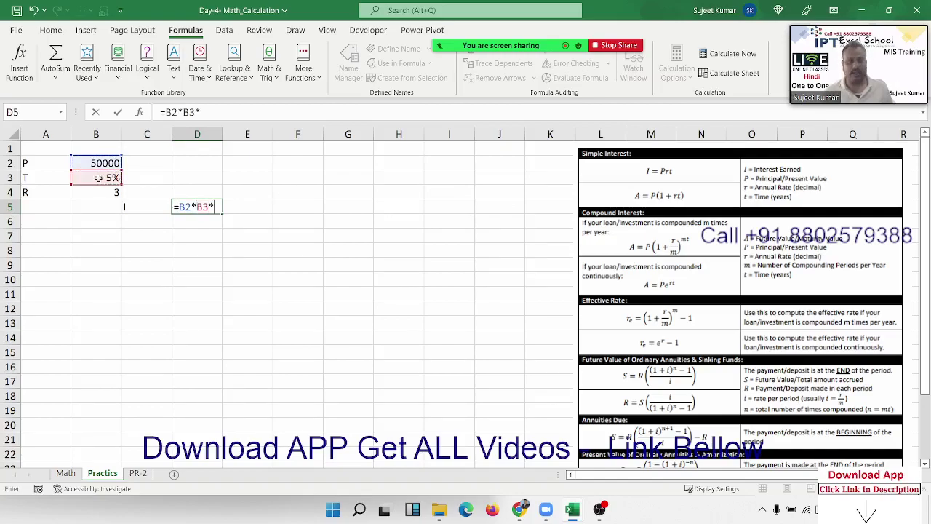
click(98, 192)
key(ctrl+Return)
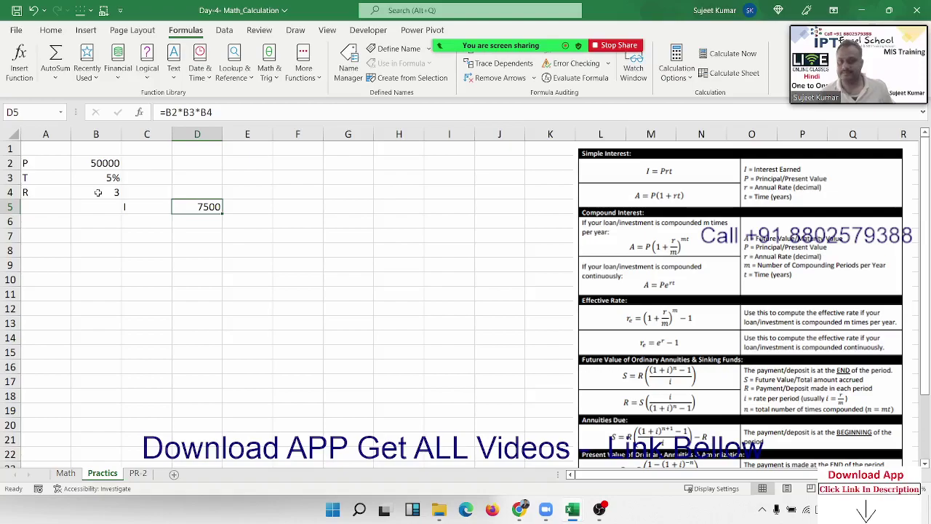
key(Return)
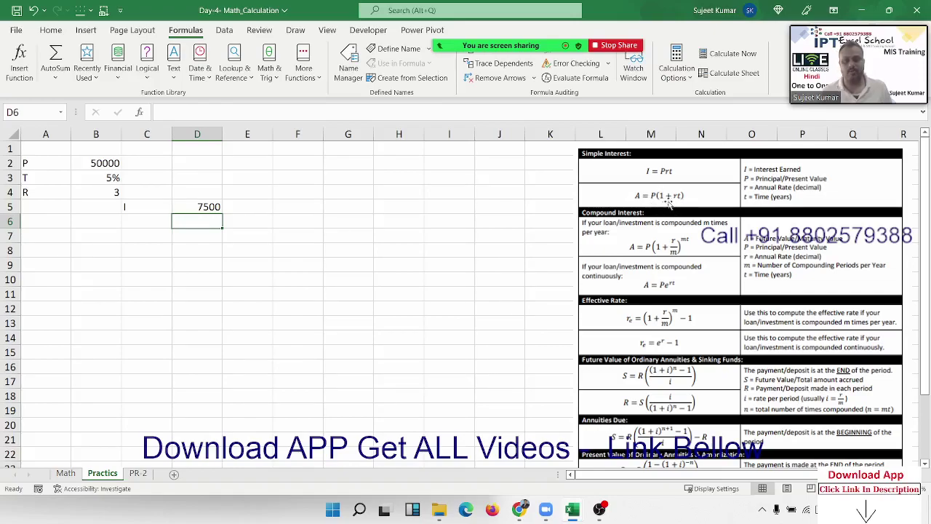
Type the A label in C7 and discard the draft formula started in D7.
click(155, 232)
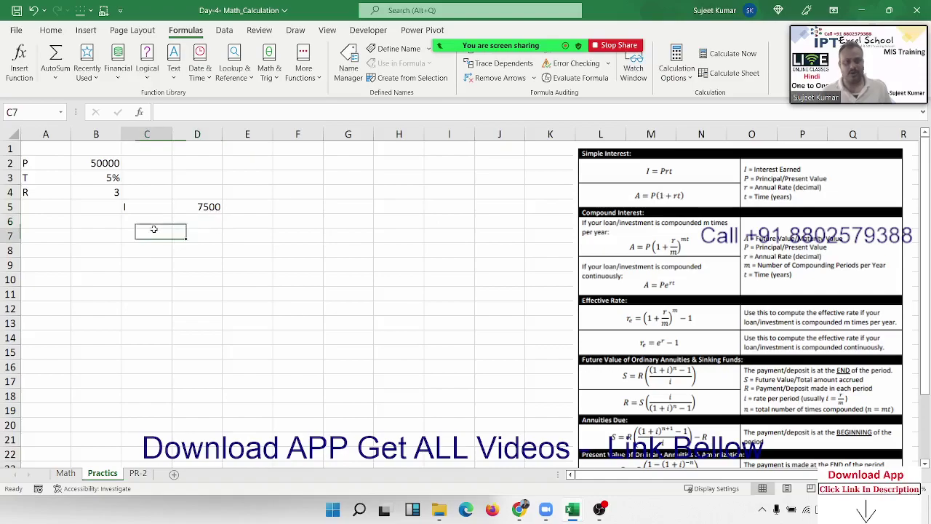
text(A)
key(Tab)
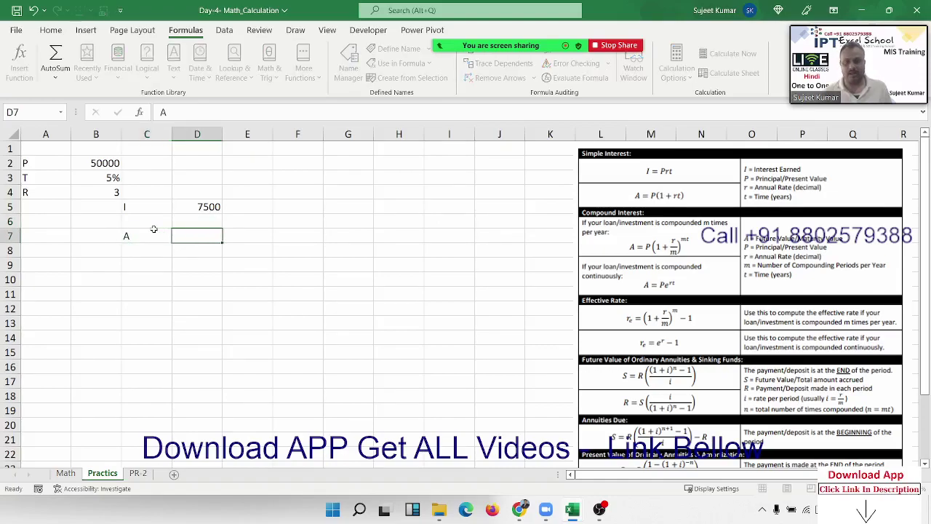
text(=)
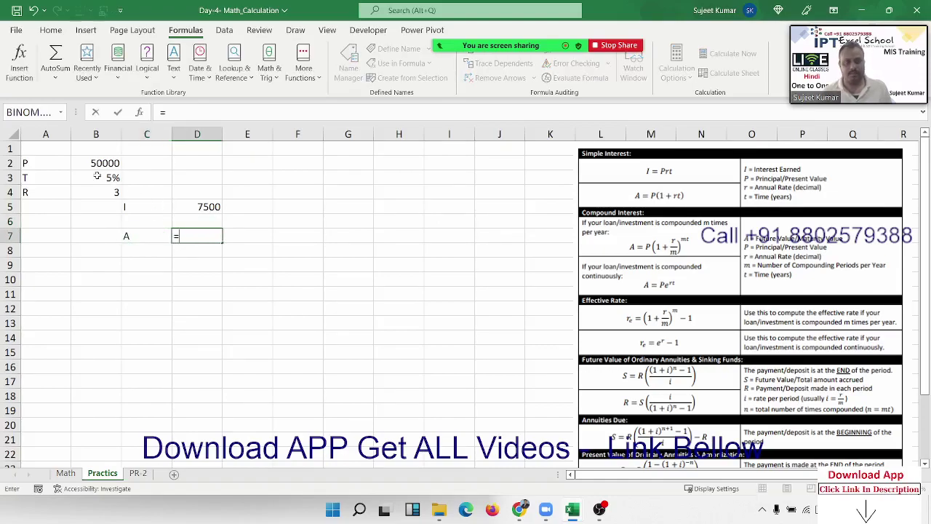
click(93, 162)
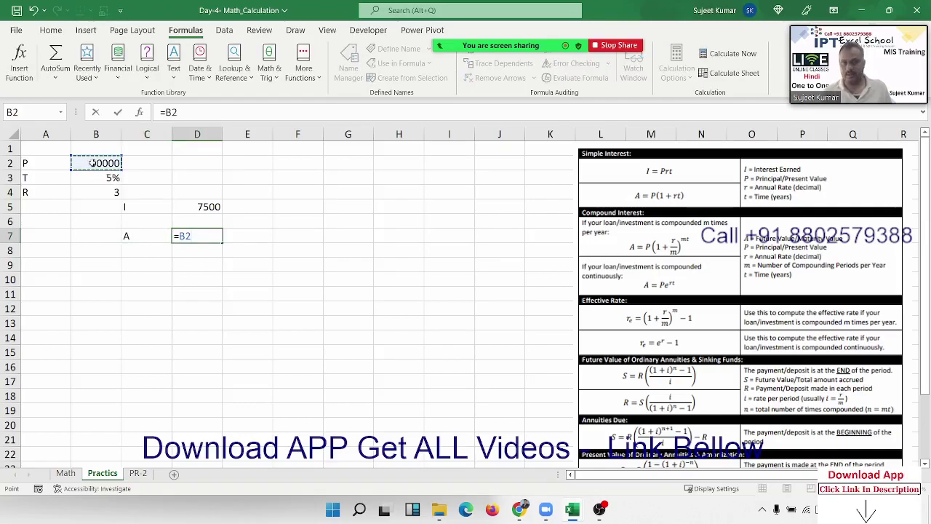
key(BackSpace)
key(BackSpace)
key(BackSpace)
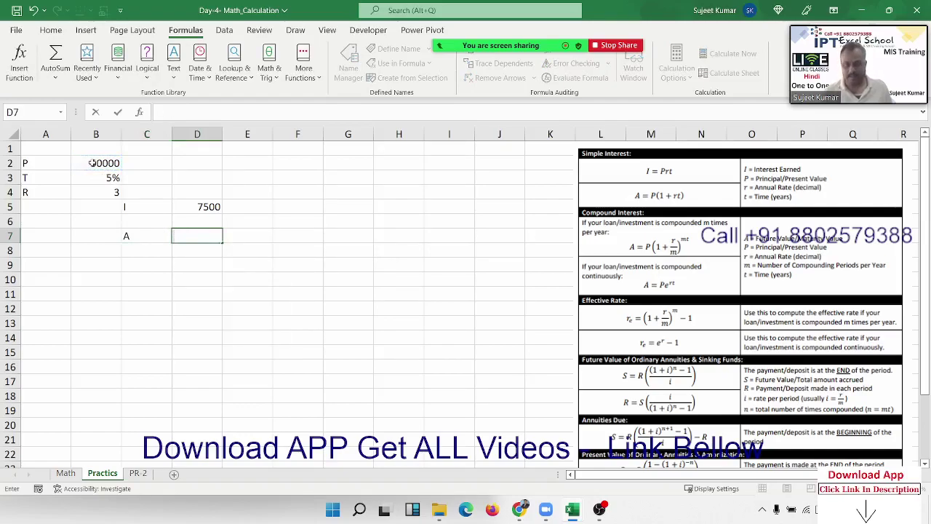
click(92, 163)
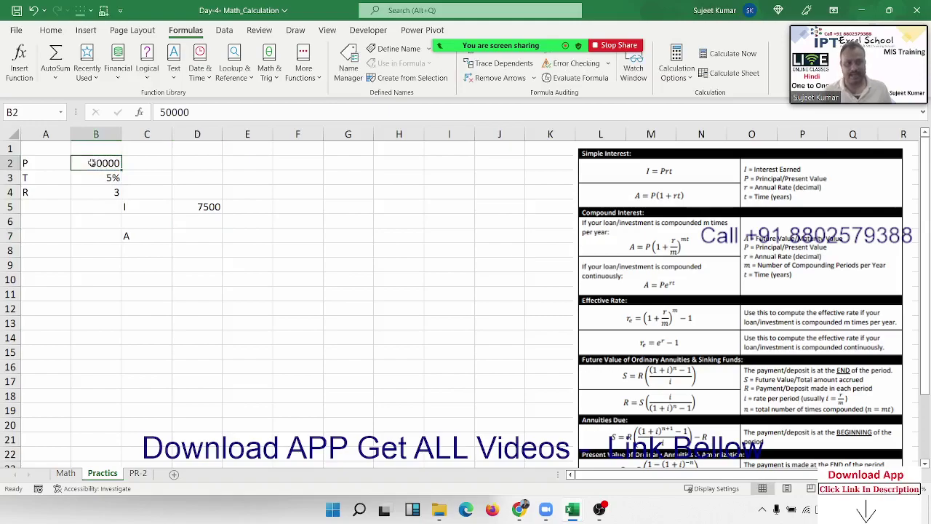
Enter =B2(1+(B3*B4)) in D7 as the amount formula, which returns #REF!
click(180, 232)
text(=)
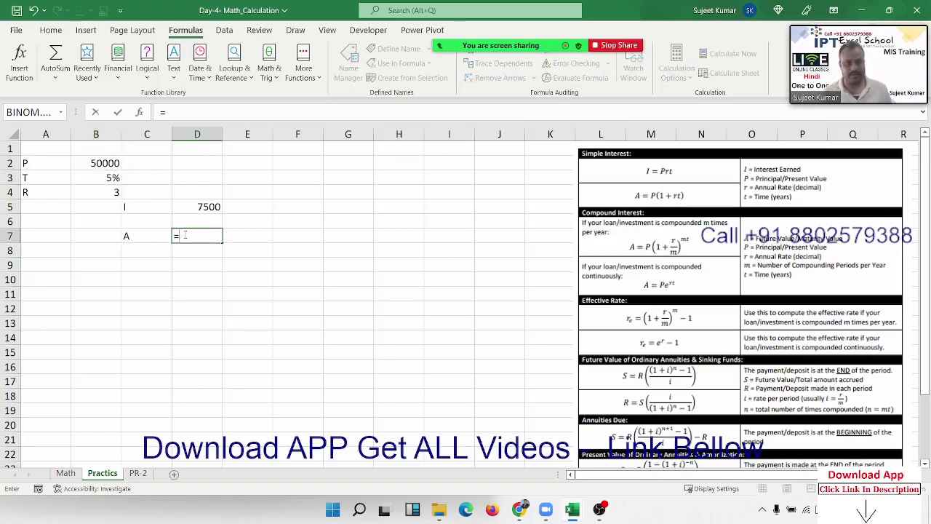
click(98, 163)
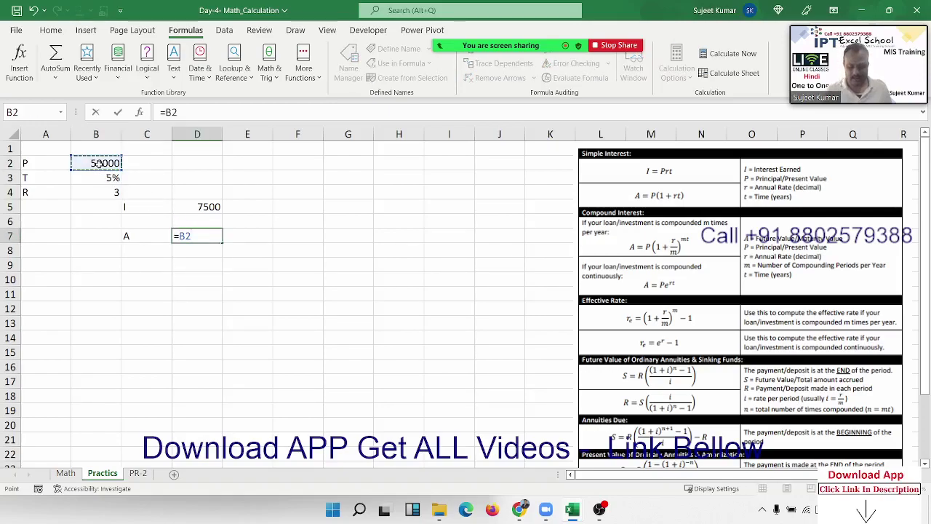
text((1)
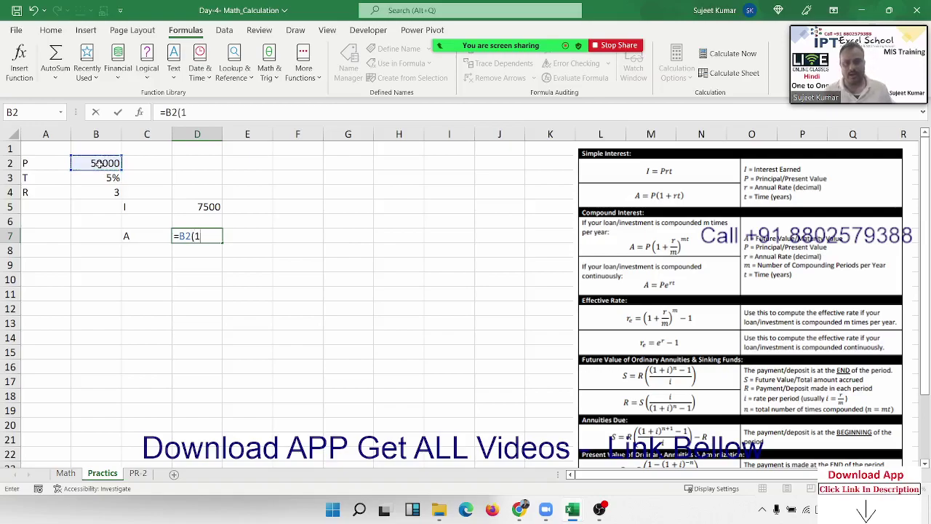
text(+)
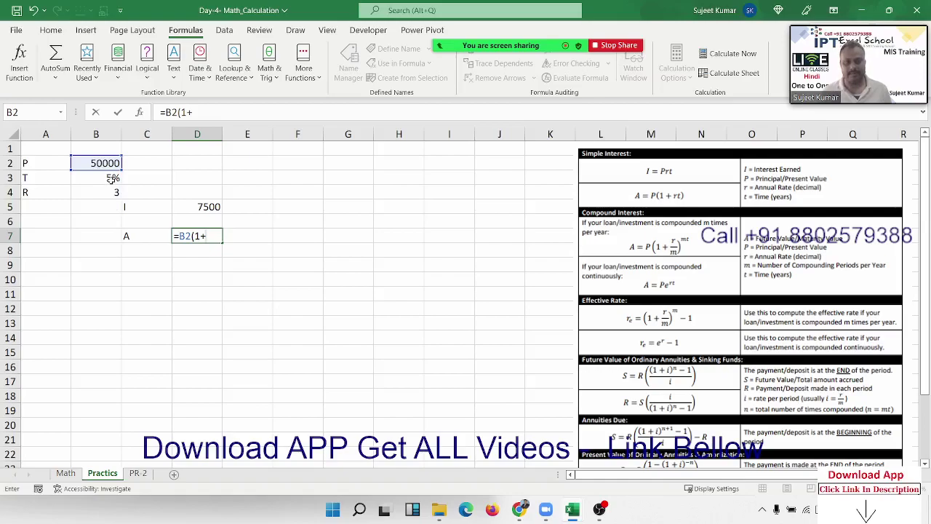
click(110, 179)
text(*)
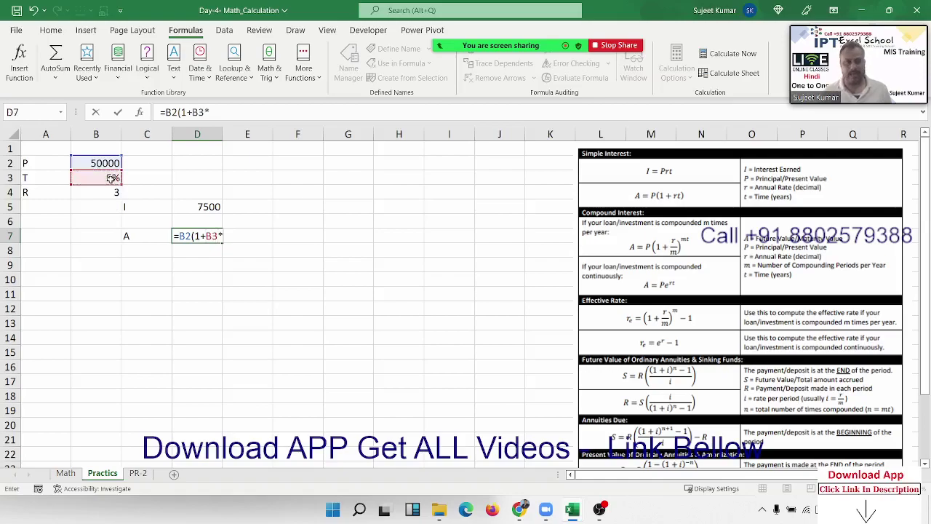
click(107, 191)
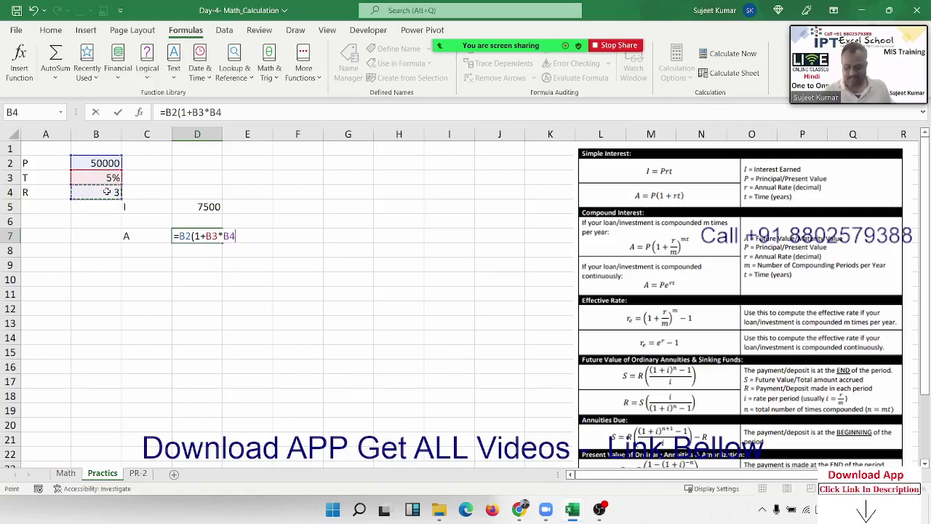
text())
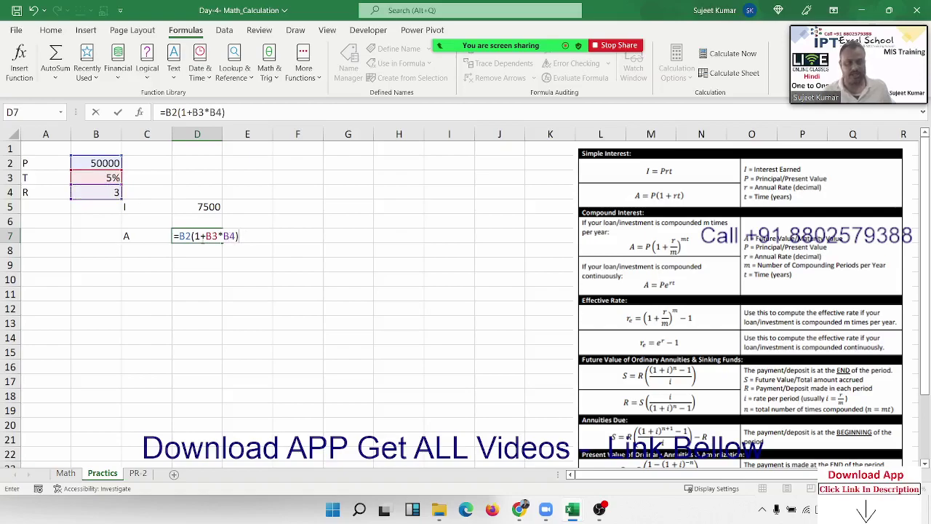
click(208, 244)
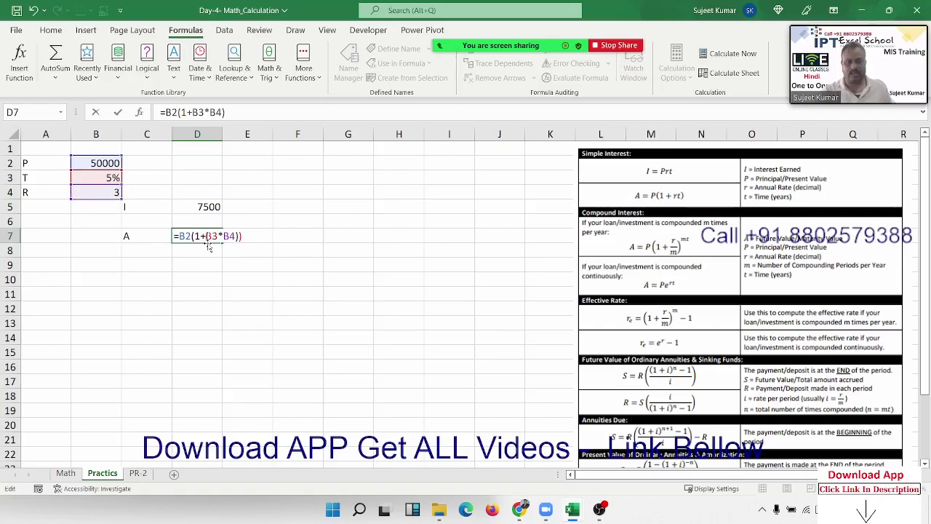
text(()
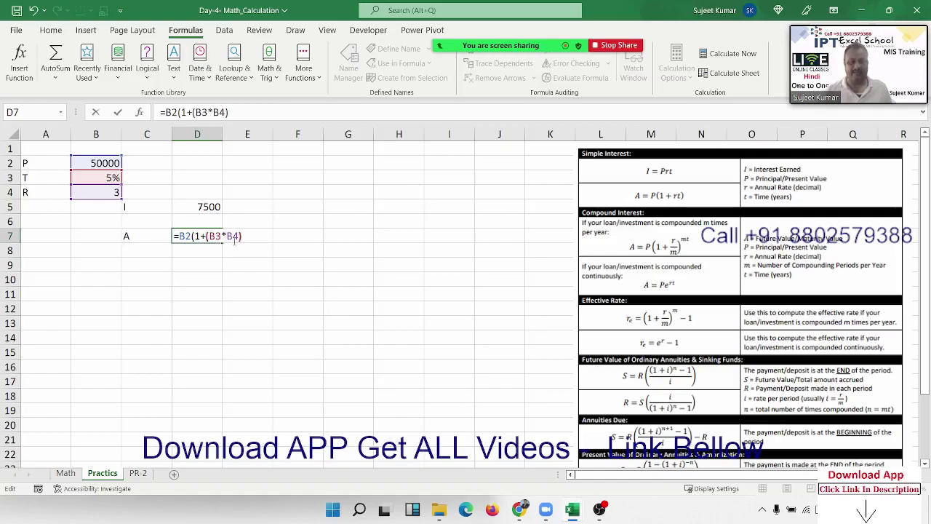
text())
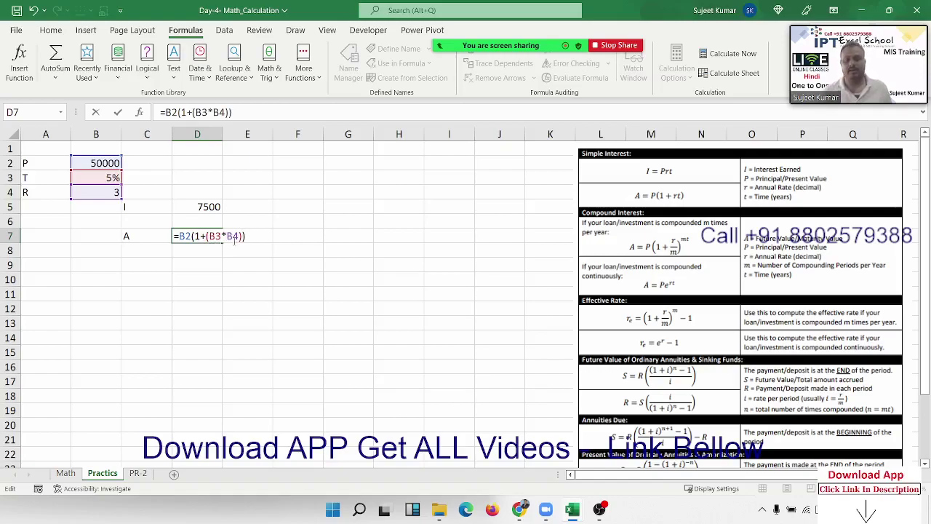
key(Return)
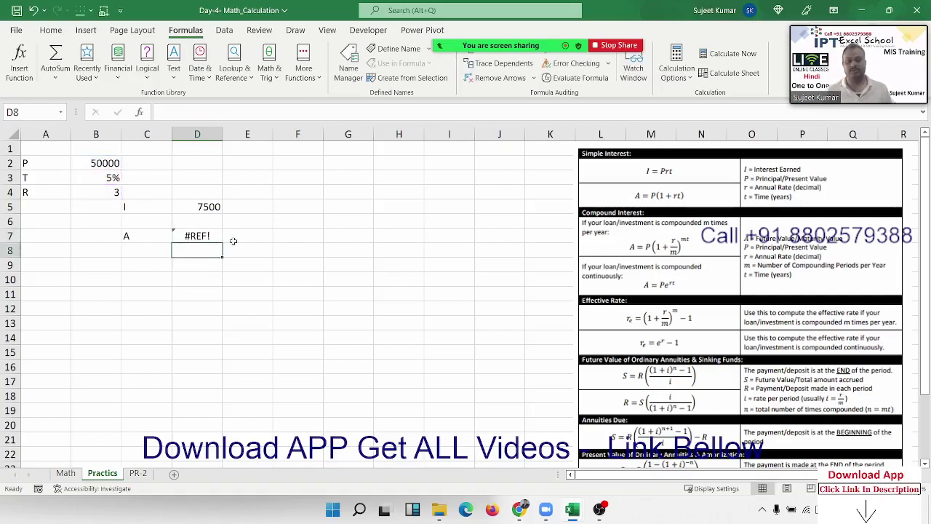
Fix D7 to =B2*(1+(B3*B4)) so it returns the 57500 amount.
key(Up)
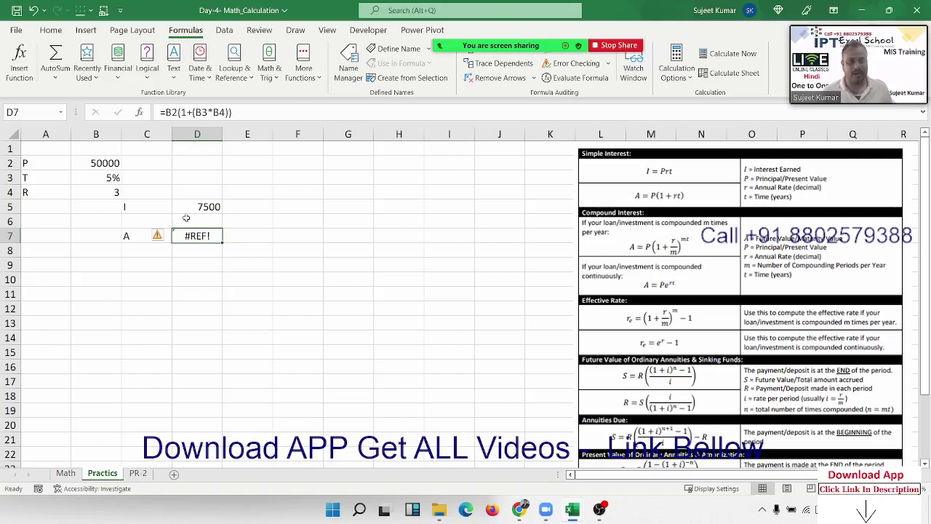
double_click(193, 236)
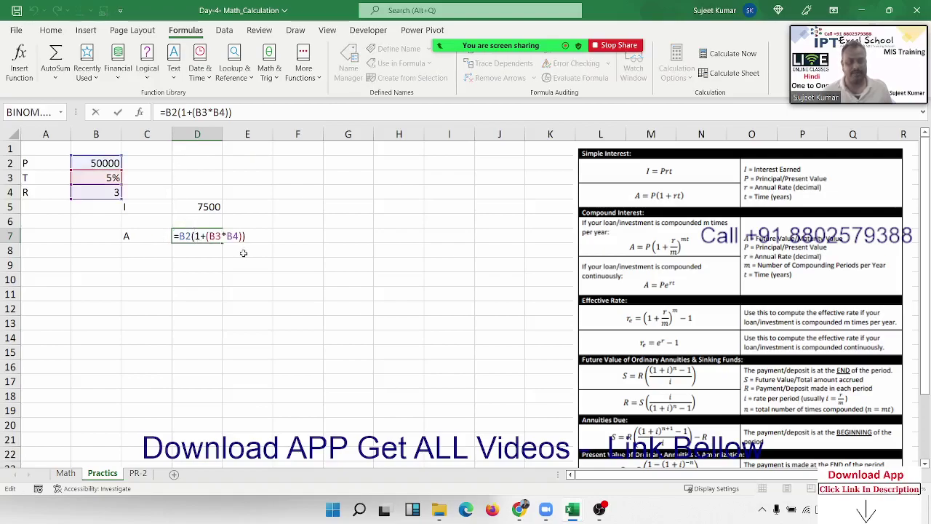
text(*)
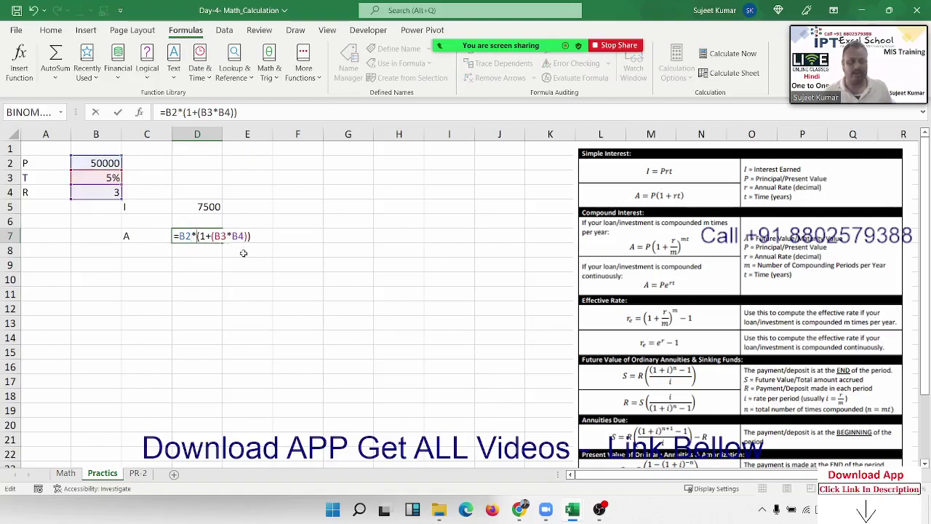
key(ctrl+Return)
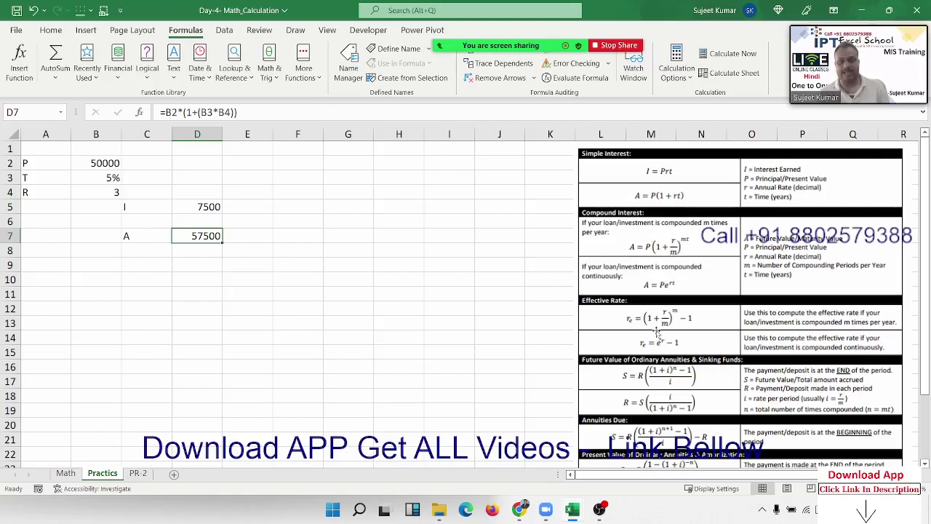
scroll(657, 338, down, 2)
scroll(655, 346, down, 2)
scroll(653, 353, up, 4)
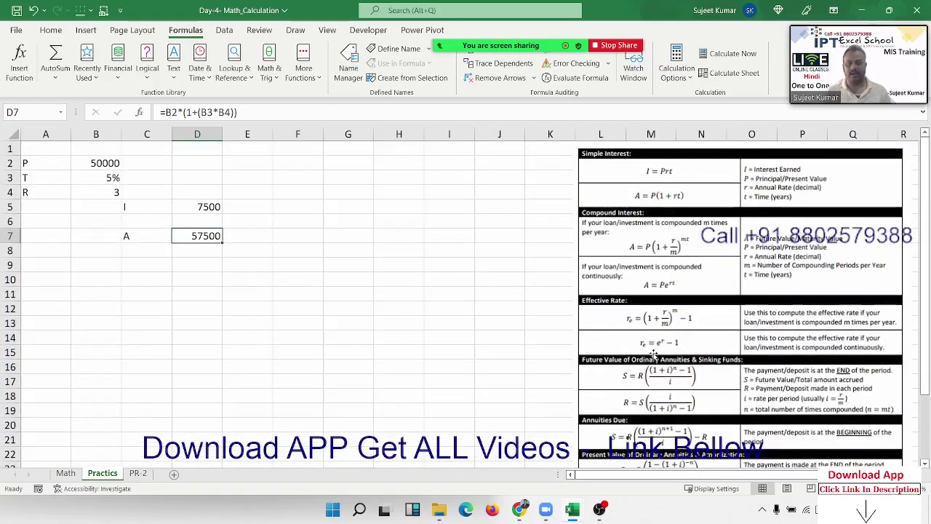
click(139, 473)
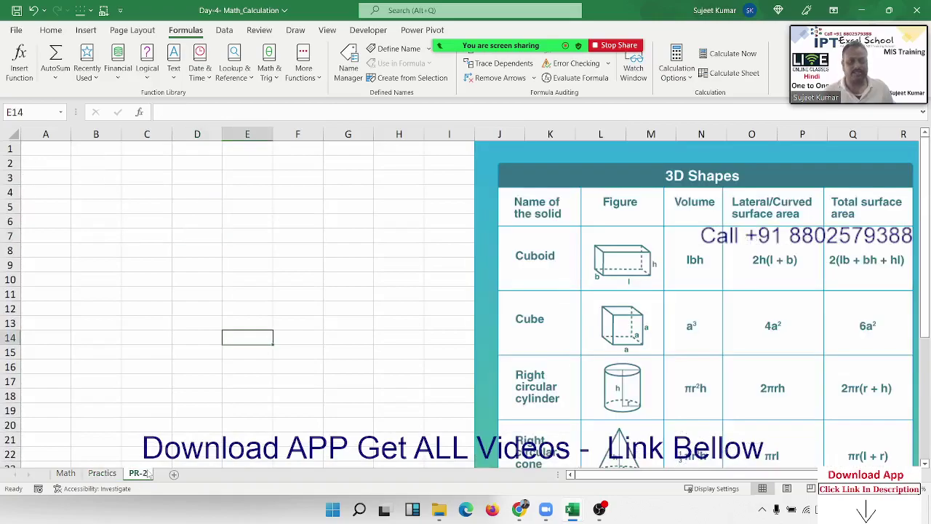
click(326, 277)
scroll(560, 290, down, 3)
scroll(558, 291, down, 7)
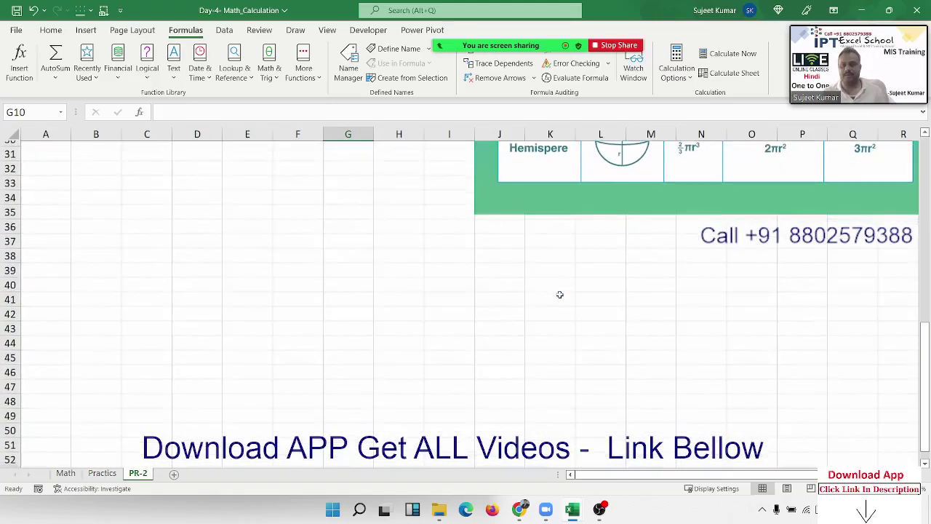
scroll(559, 292, up, 10)
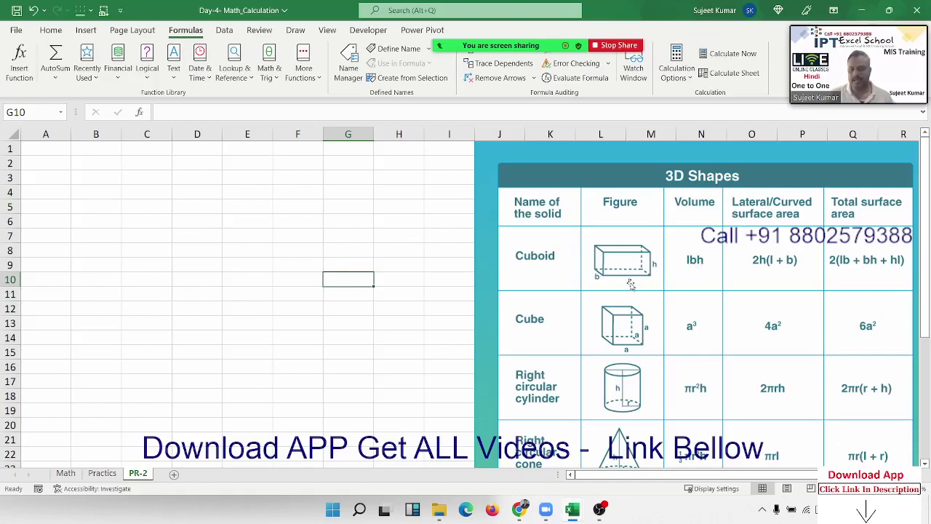
Enter the breadth label B in A2 with value 5 in B2.
click(51, 164)
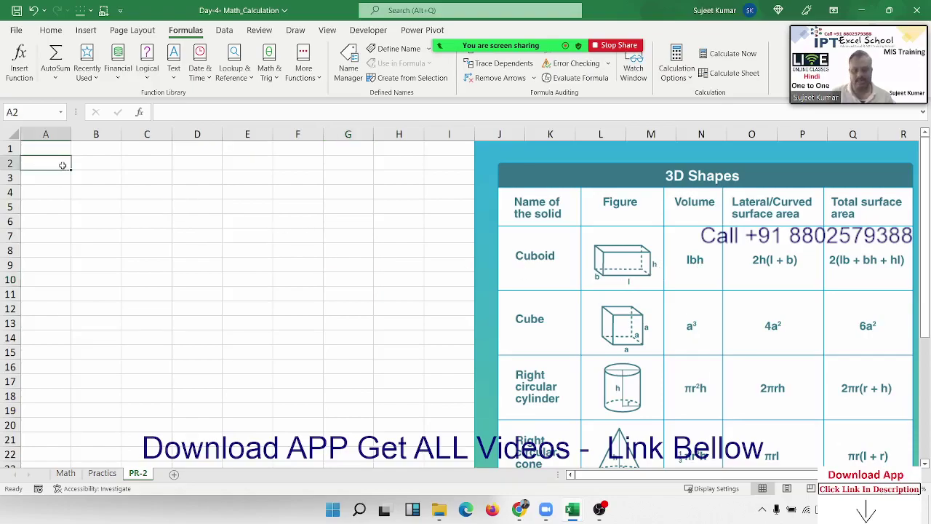
double_click(63, 165)
text(N)
key(BackSpace)
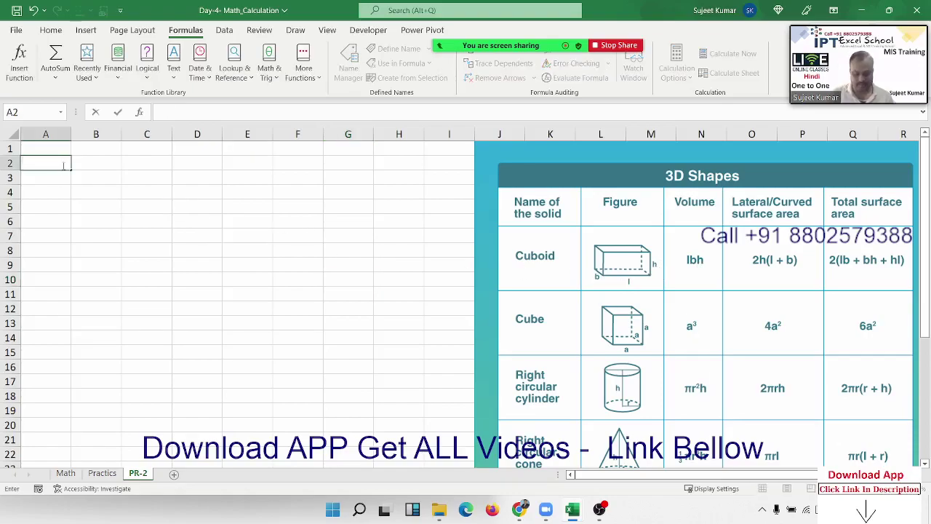
text(B)
key(Tab)
text(5)
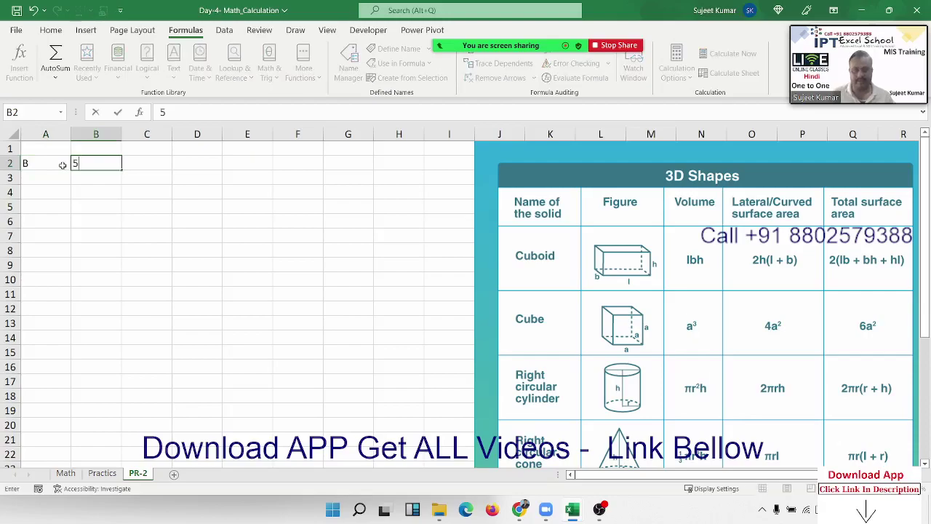
key(Return)
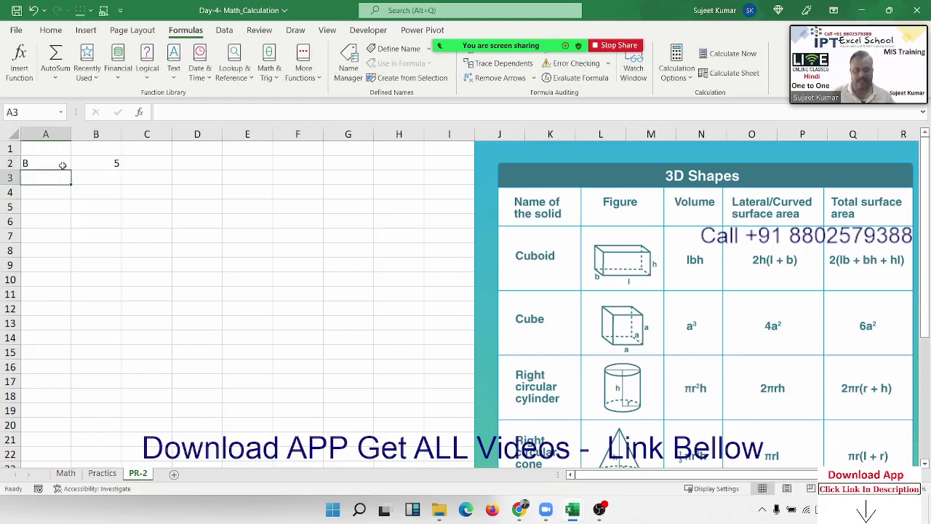
Fill rows 3 and 4 with length l = 20 and height H = 10.
key(Tab)
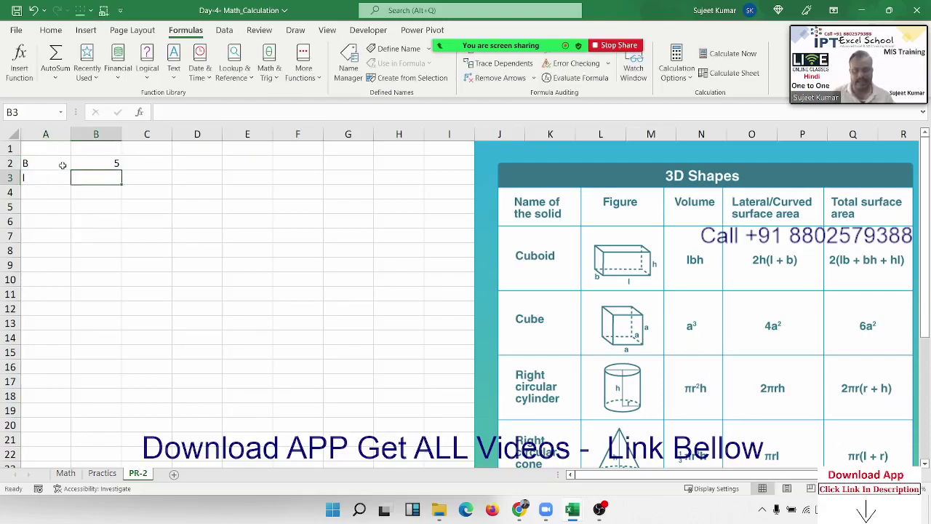
text(20)
key(Return)
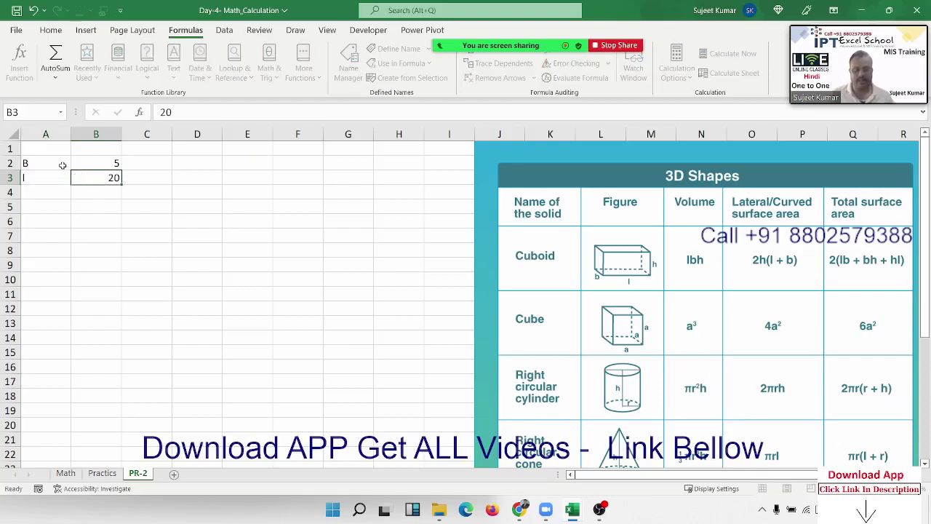
text(H)
key(Tab)
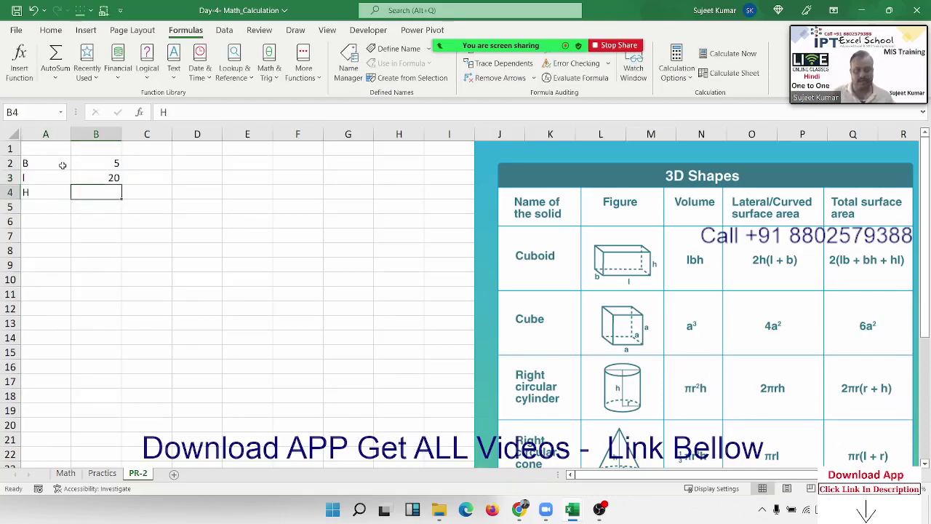
text(10)
key(Down)
key(Right)
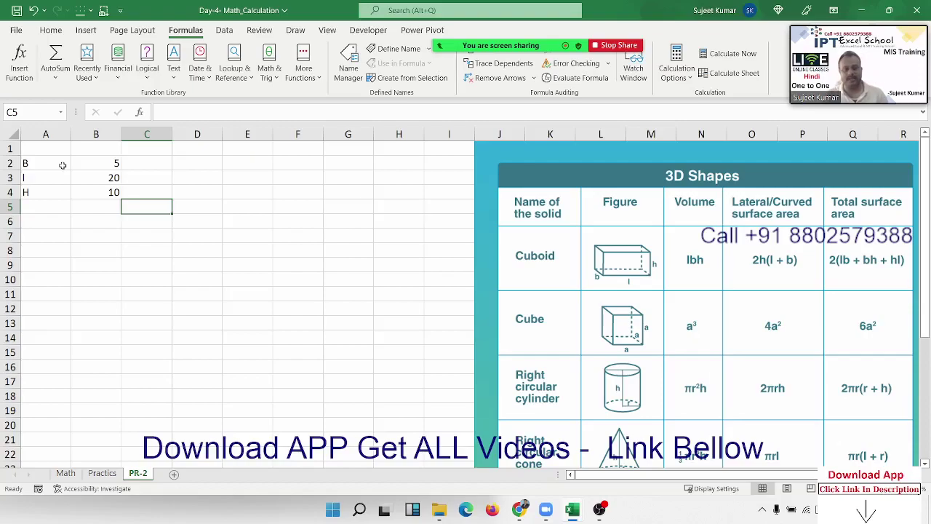
Label cell C5 as V.
text(=)
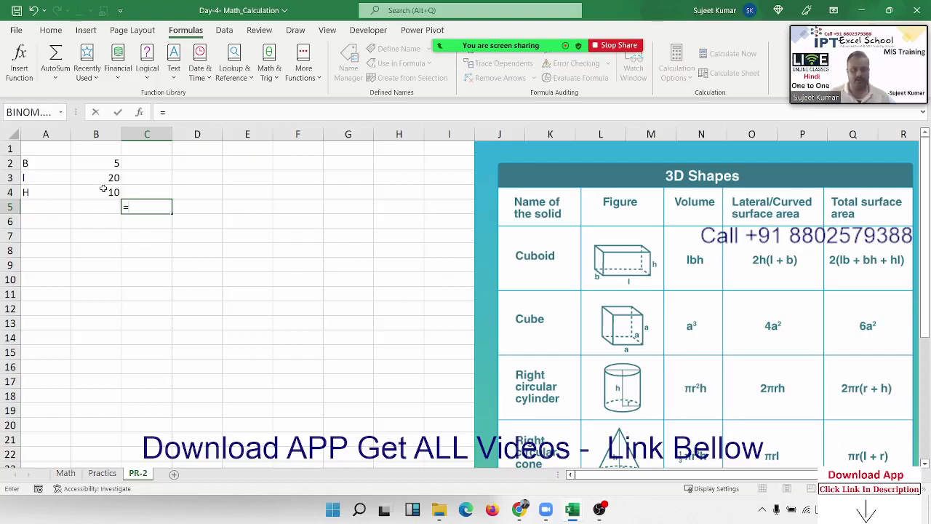
key(BackSpace)
text(V)
key(Tab)
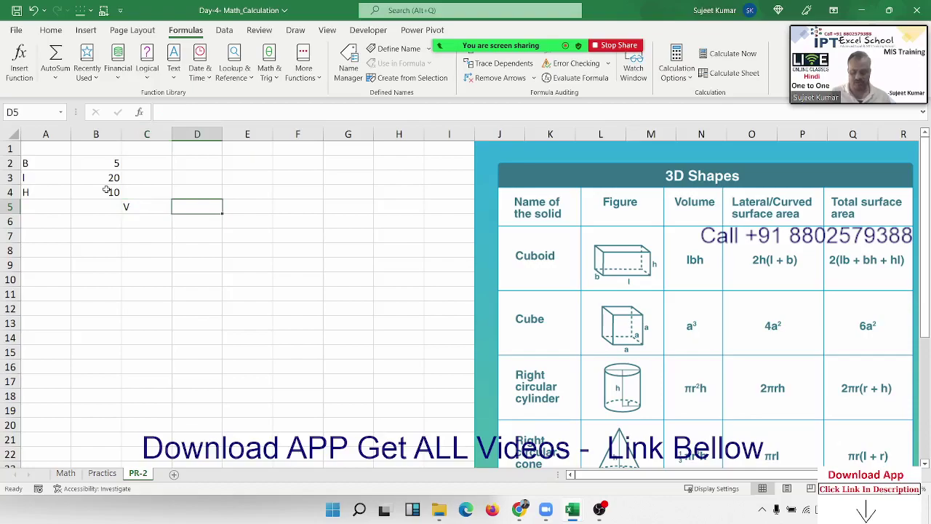
Enter =B4*B3*B2 in D5 so the cuboid volume shows 1000.
text(=)
click(106, 191)
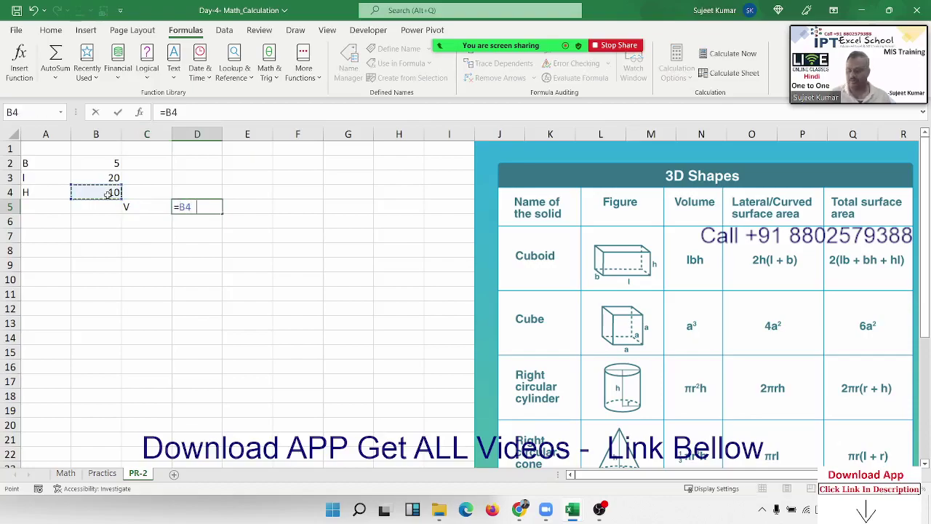
text(*)
click(101, 179)
text(*)
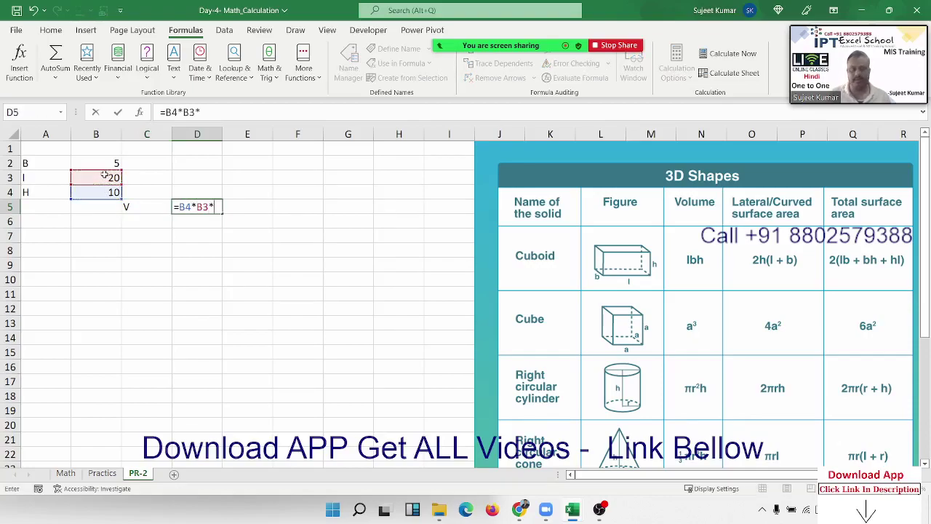
click(114, 163)
key(Return)
key(Left)
key(Up)
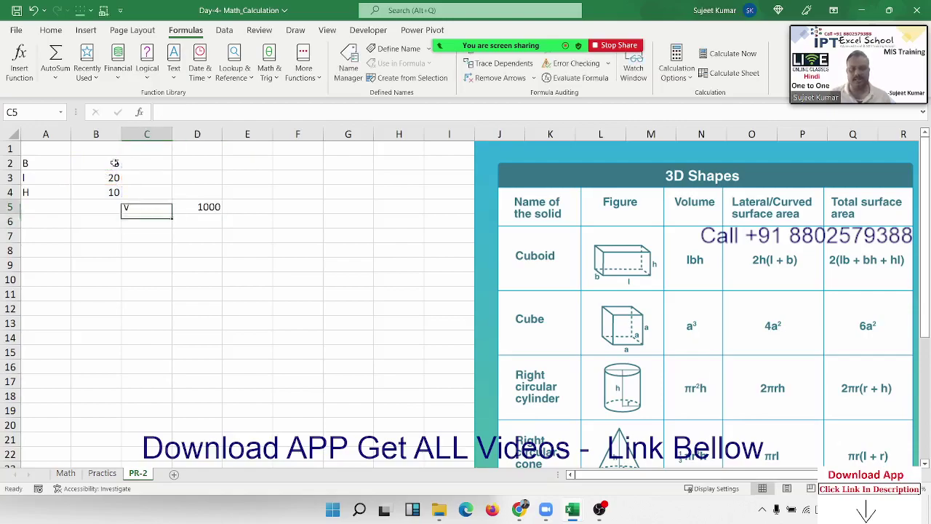
key(Right)
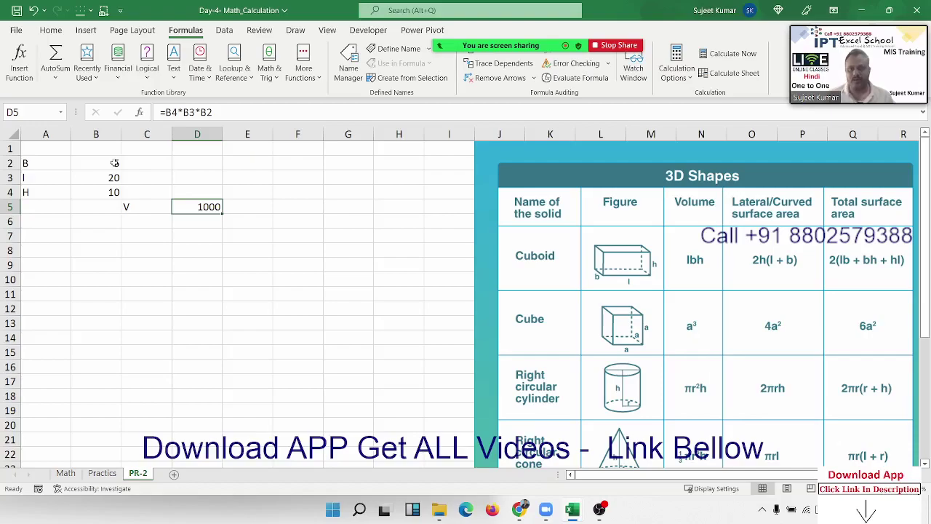
key(Down)
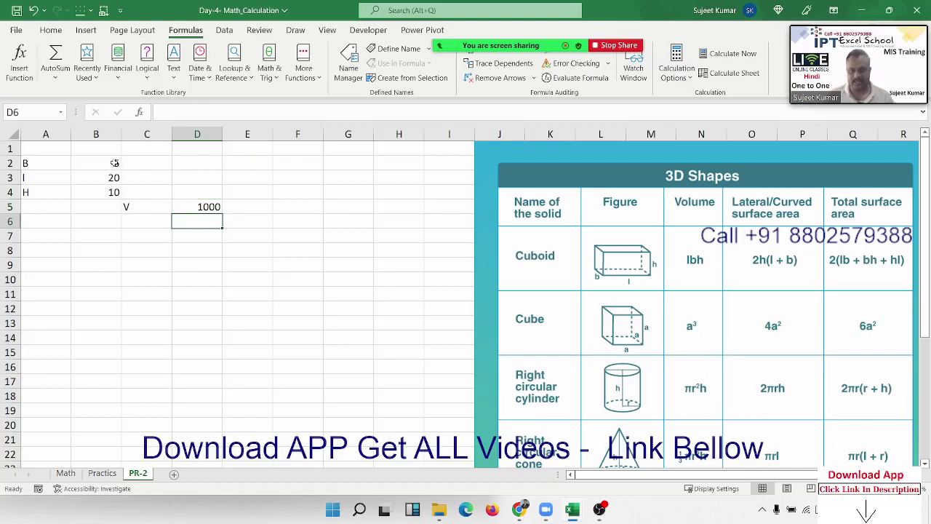
key(Left)
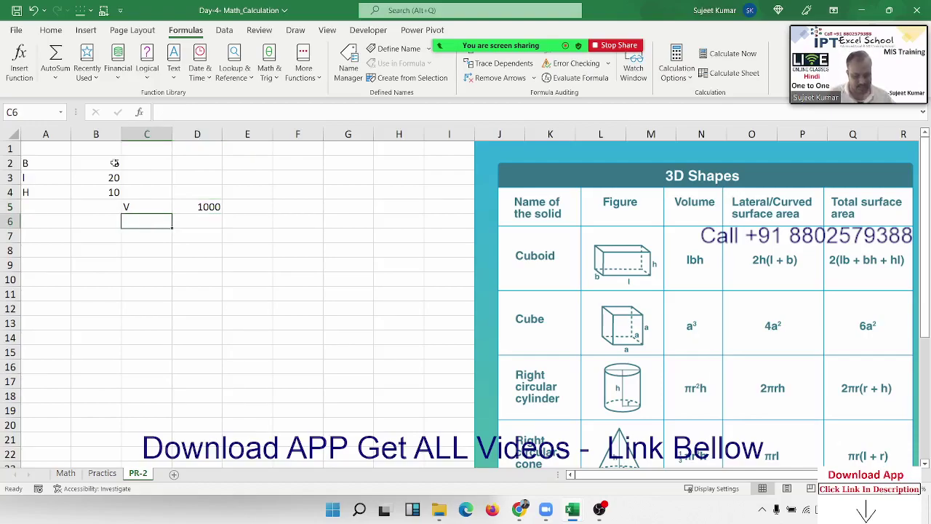
Label C6 as SA and enter =(2*B4)*(B3+B2) in D6, giving 500.
text(SA)
key(Tab)
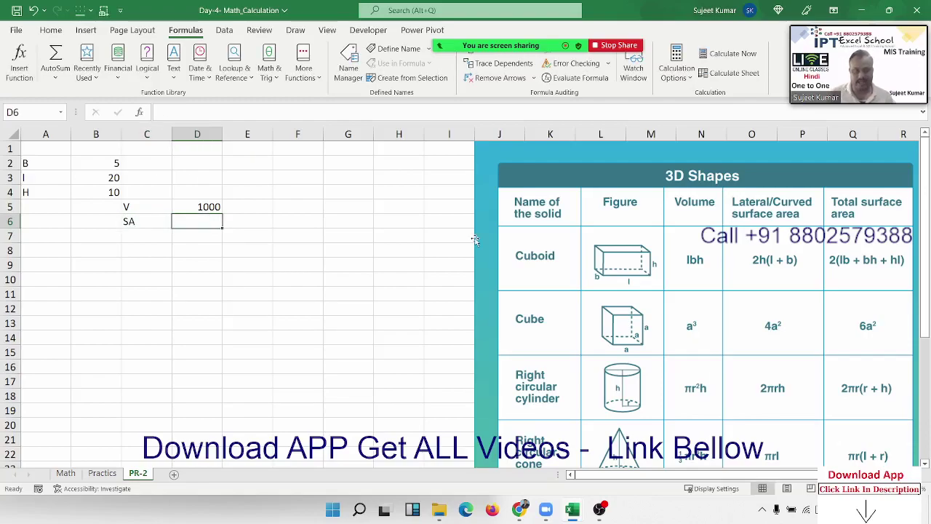
text(=2*)
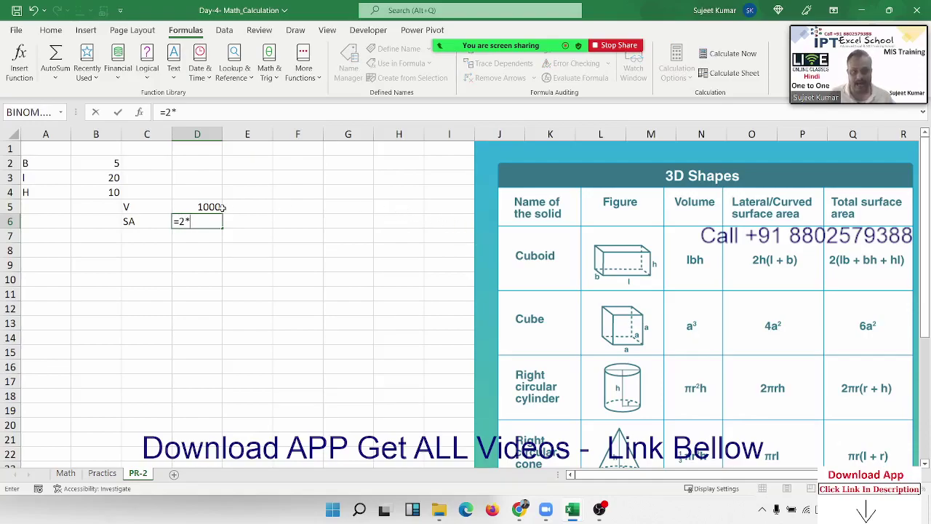
click(96, 191)
click(179, 221)
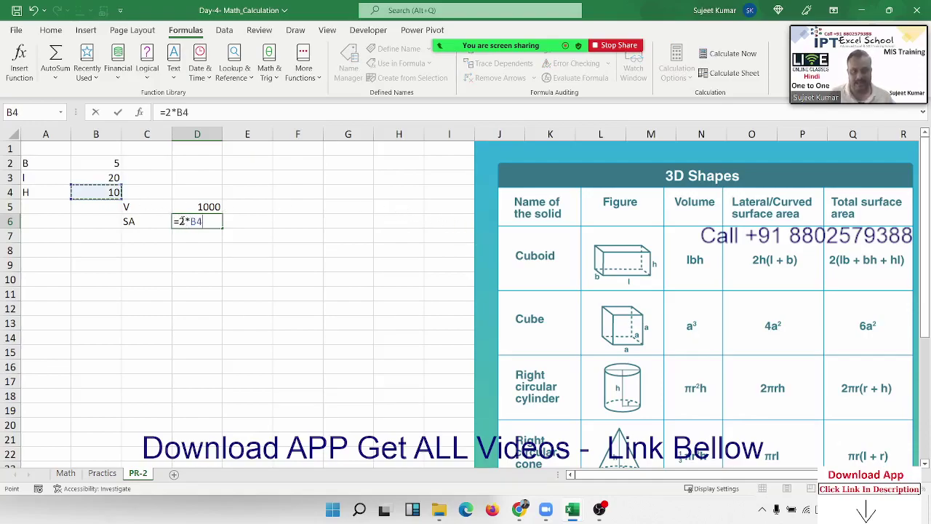
text(()
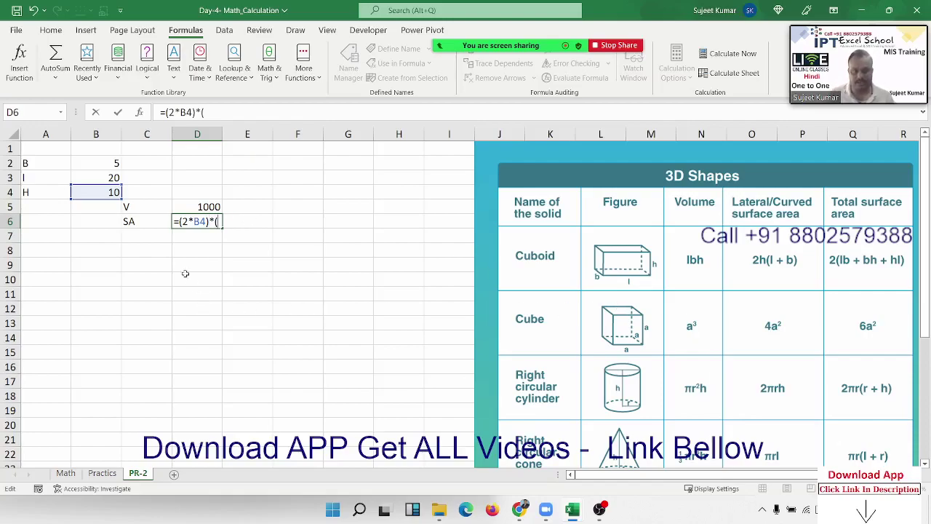
click(107, 178)
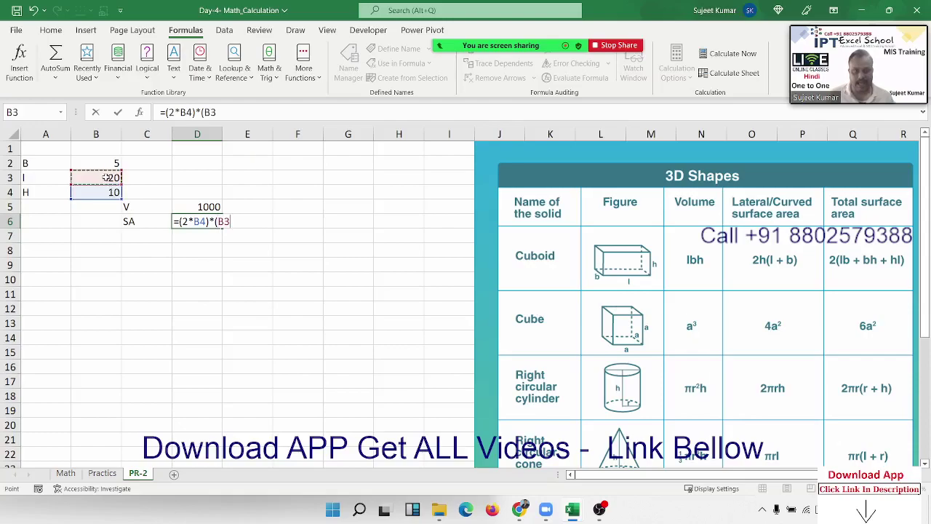
text(+)
click(107, 163)
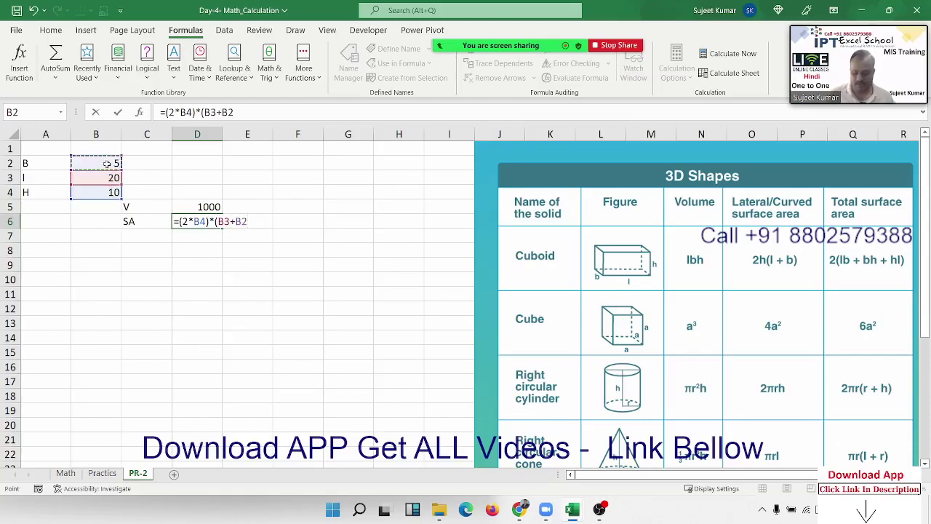
text())
key(Return)
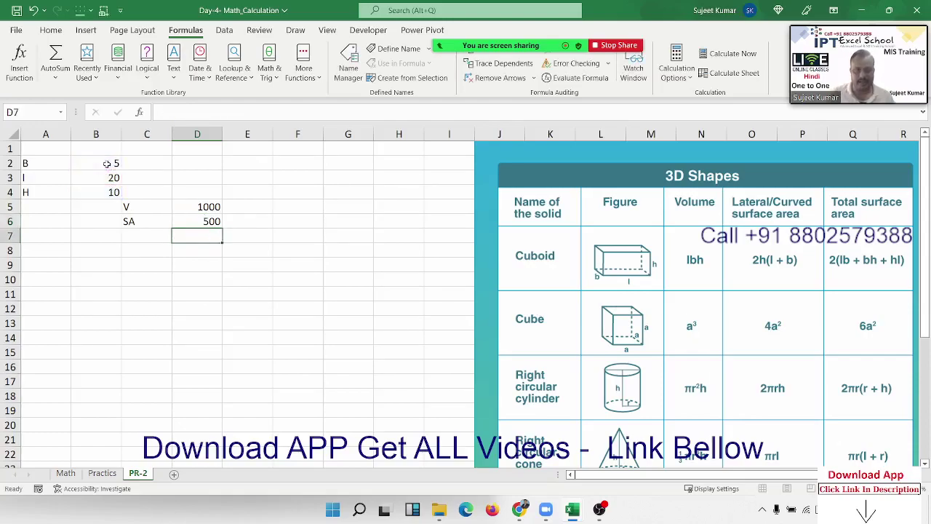
key(Up)
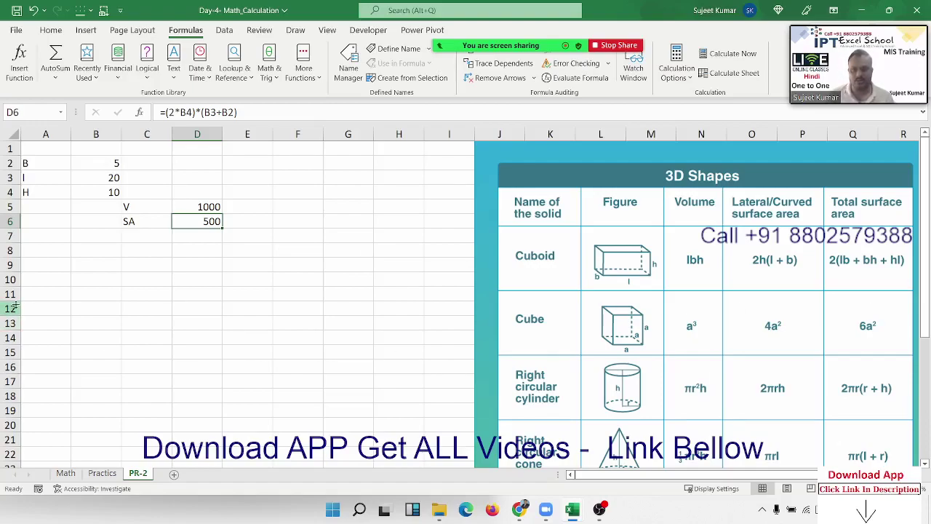
click(130, 248)
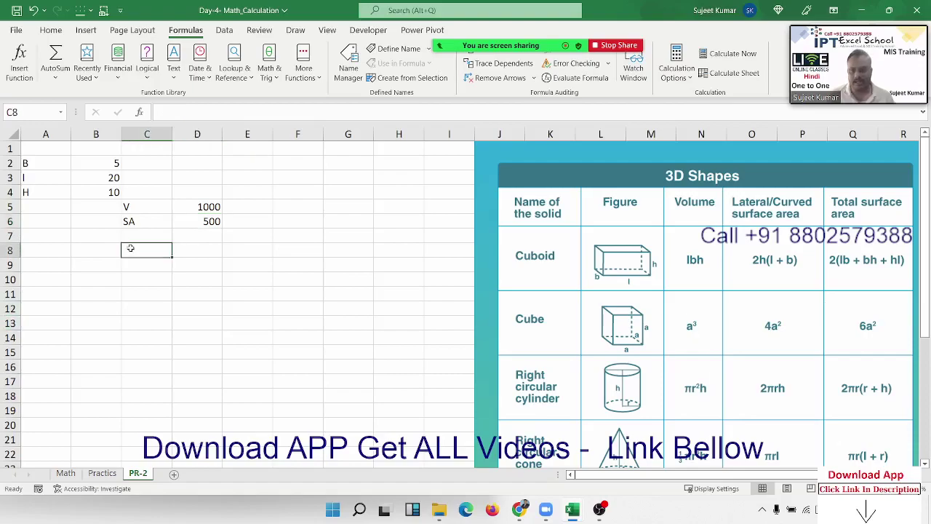
Label cell C7 as TSA.
key(Up)
text(TSA)
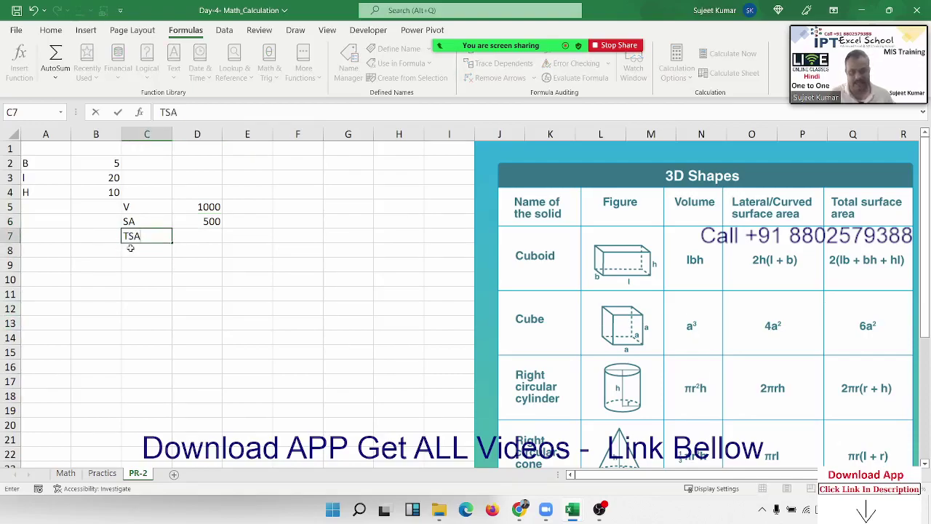
key(Tab)
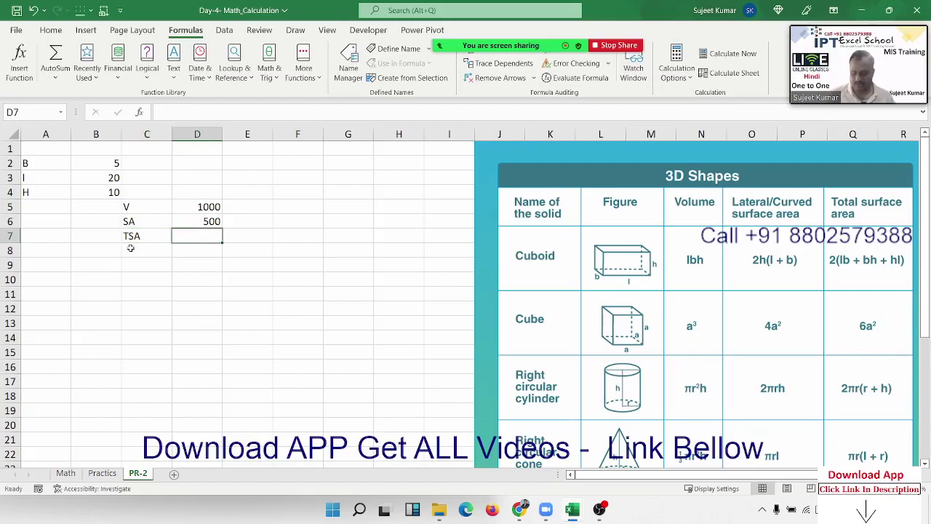
Enter =2*((B3*B2)+(B2*B4)+(B4*B3)) in D7, accepting Excel's correction, giving 700.
text(=2*(()
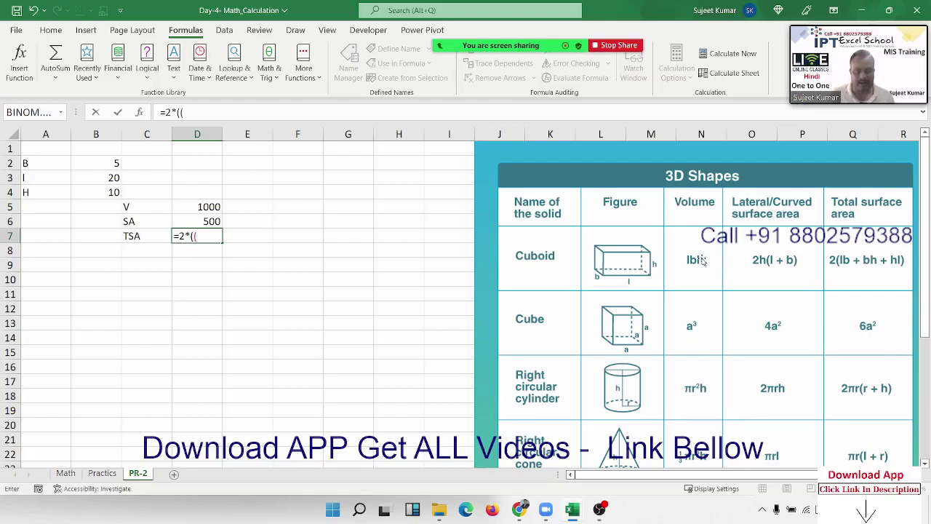
click(108, 178)
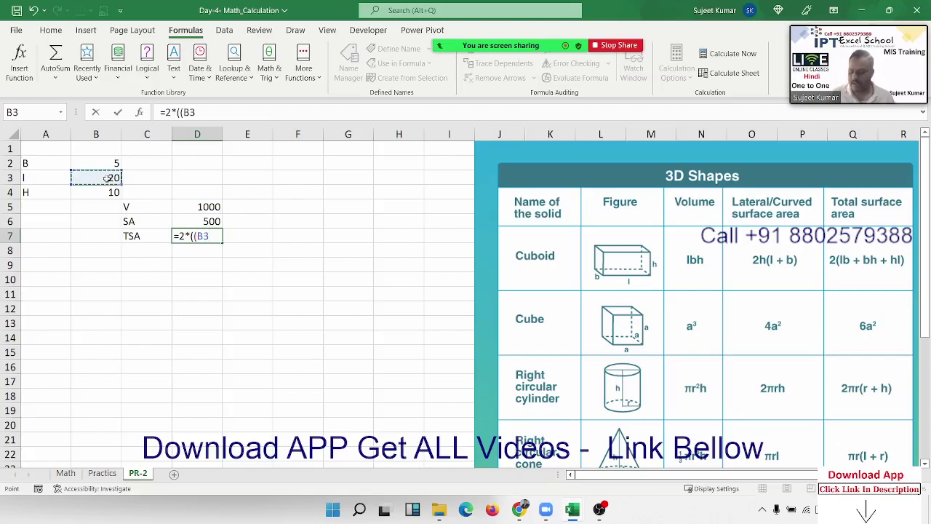
text(*)
click(114, 163)
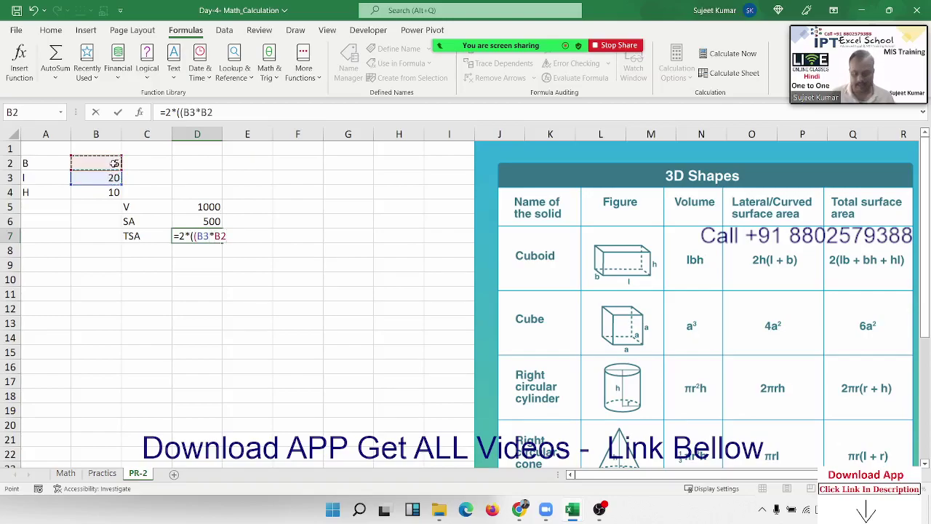
text()+)
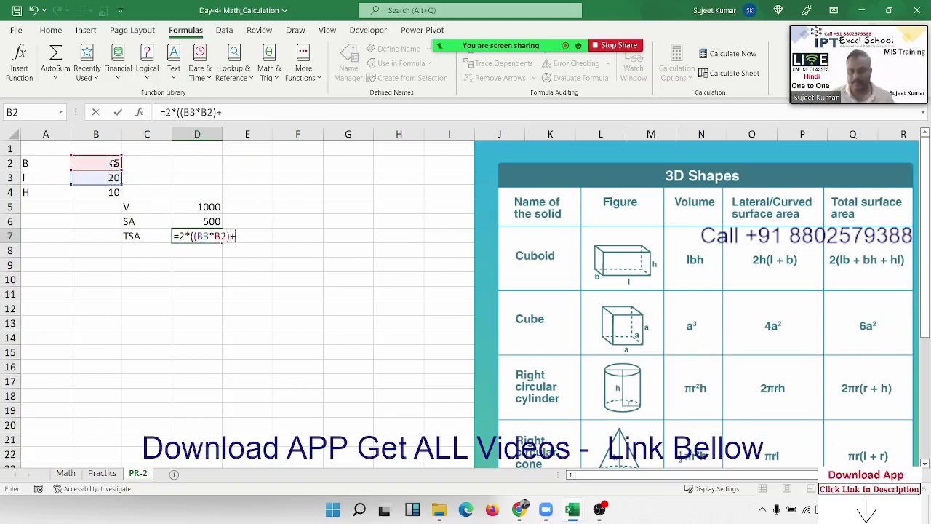
text(()
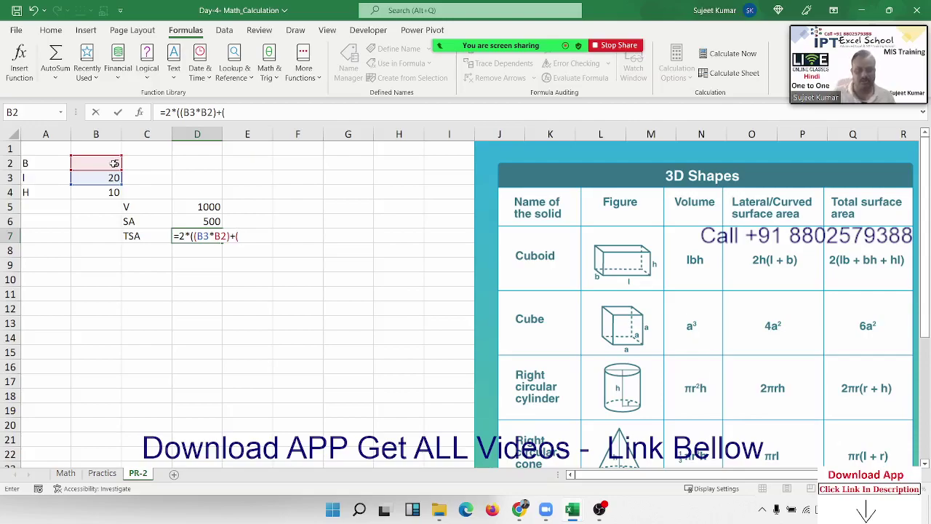
click(114, 163)
text(*)
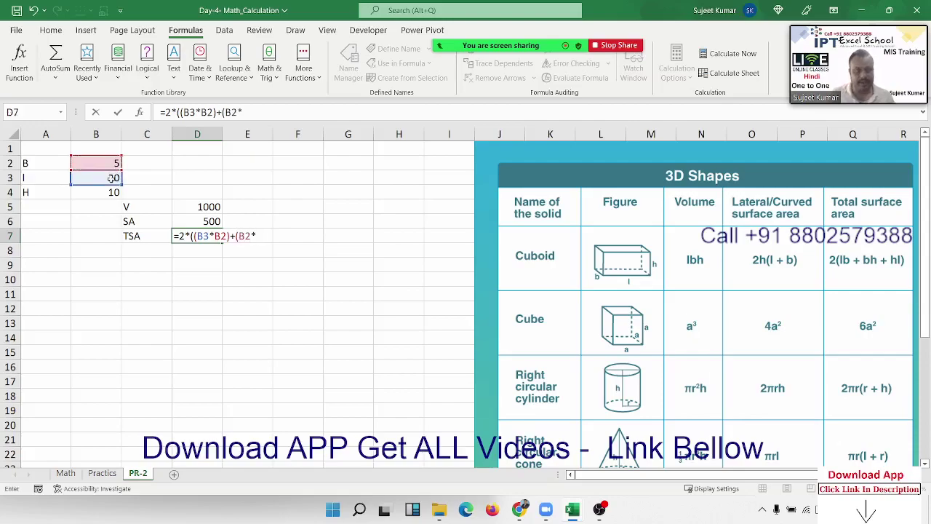
click(102, 193)
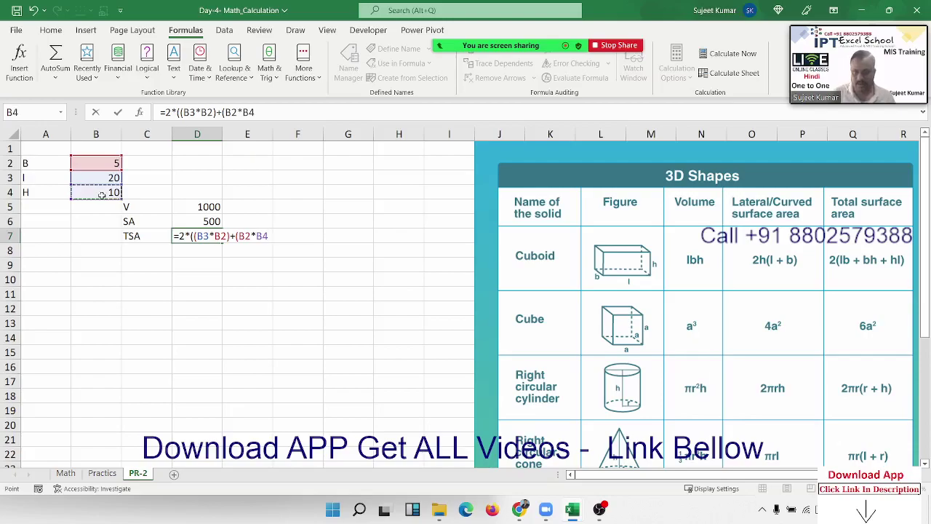
text()+()
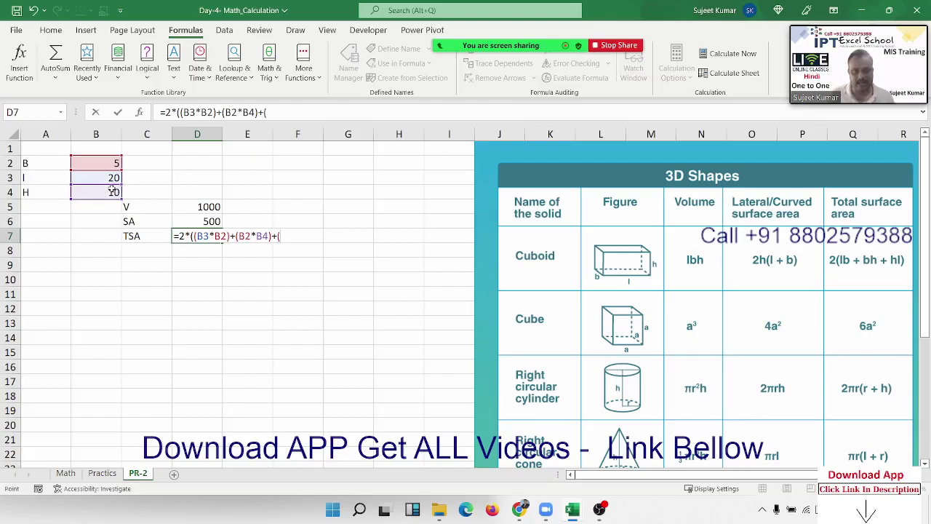
click(113, 191)
text(*)
click(89, 178)
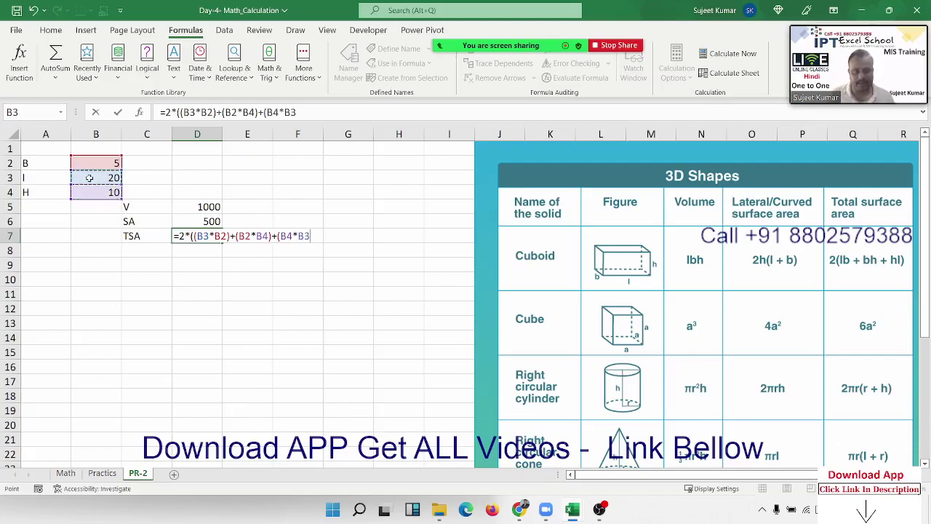
text())
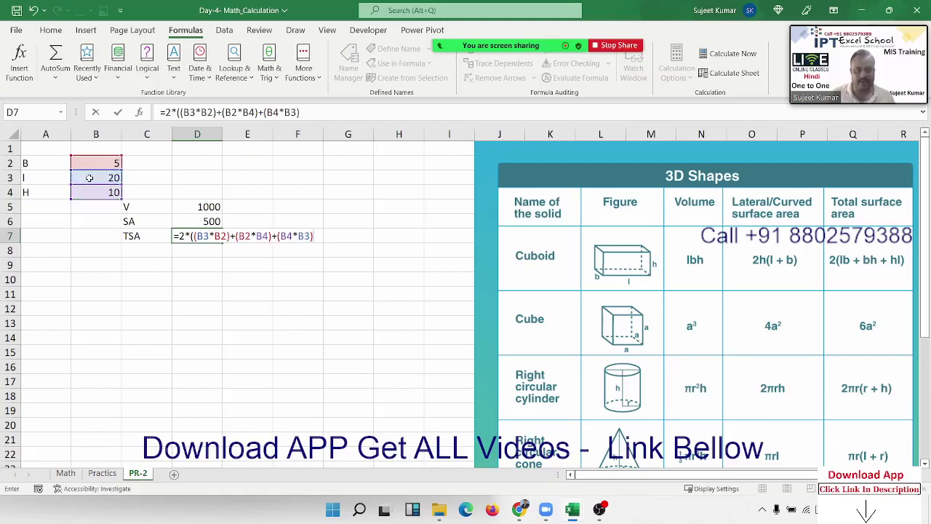
key(Return)
key(Return)
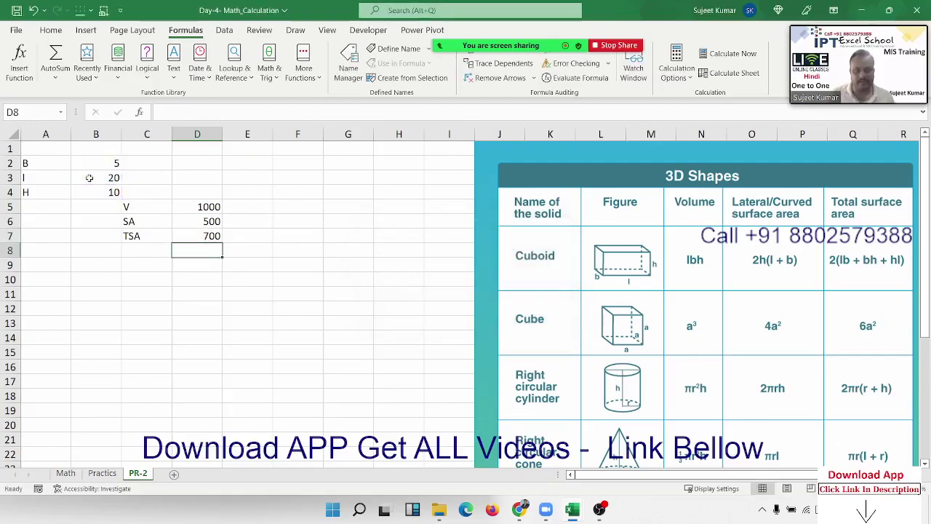
key(Up)
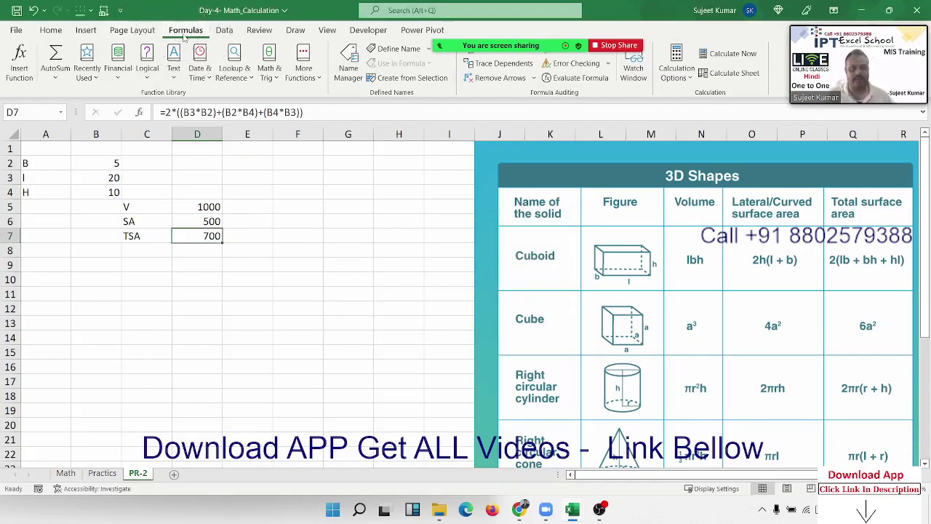
Evaluate the D7 formula step by step through the products to 350, then restart.
click(564, 85)
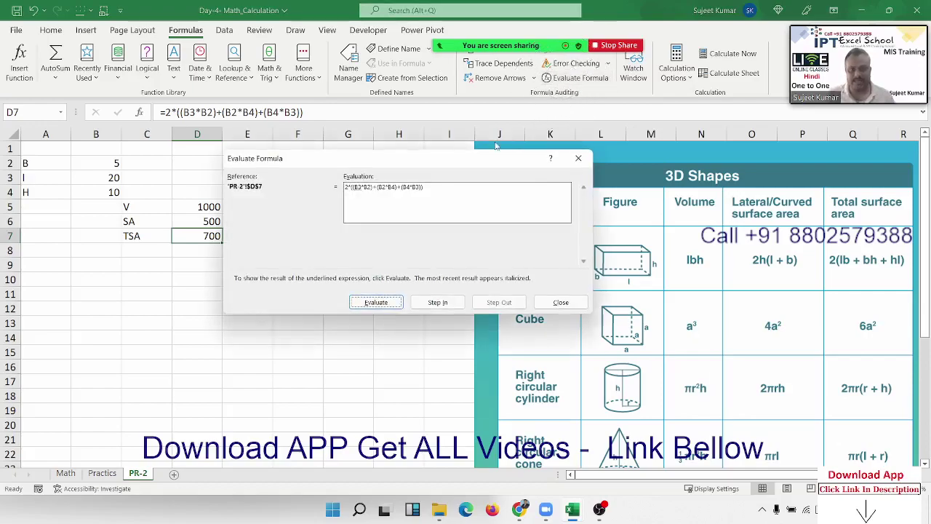
drag(445, 153, 277, 165)
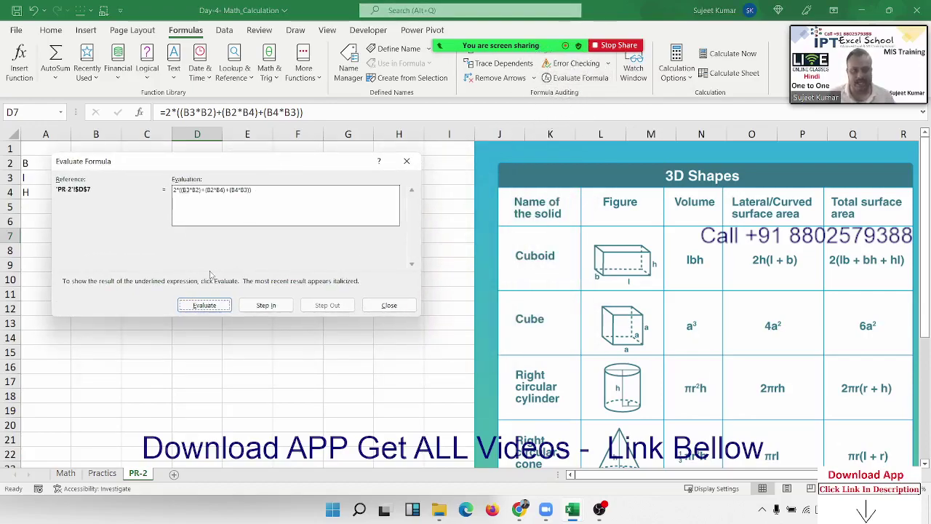
click(205, 306)
click(205, 307)
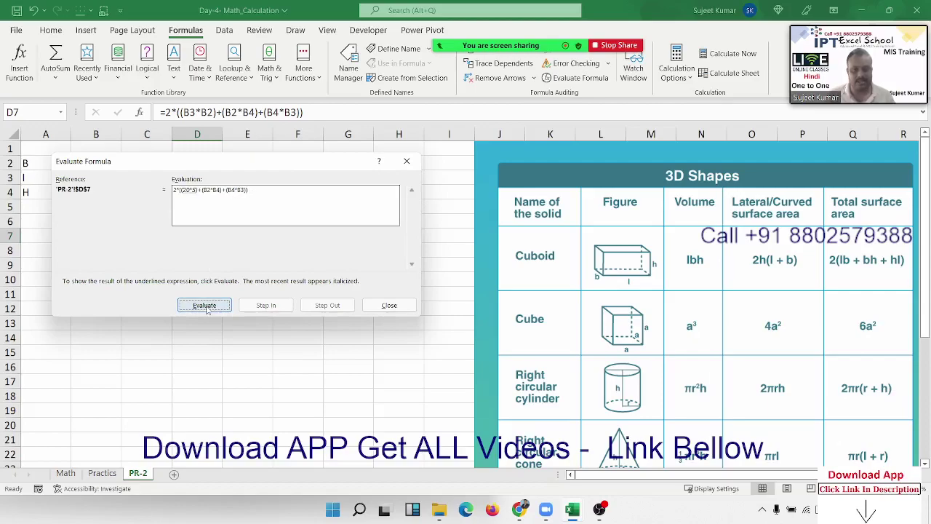
click(205, 306)
click(206, 307)
click(206, 306)
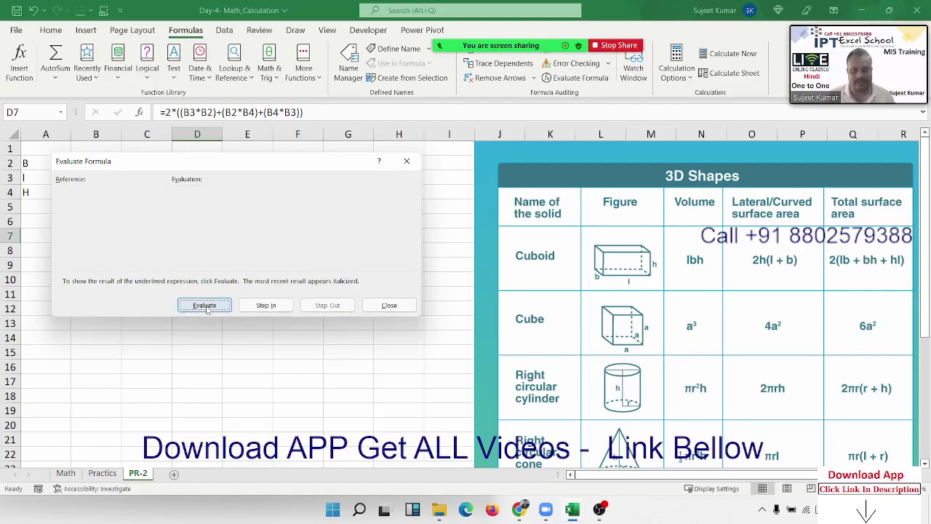
click(205, 306)
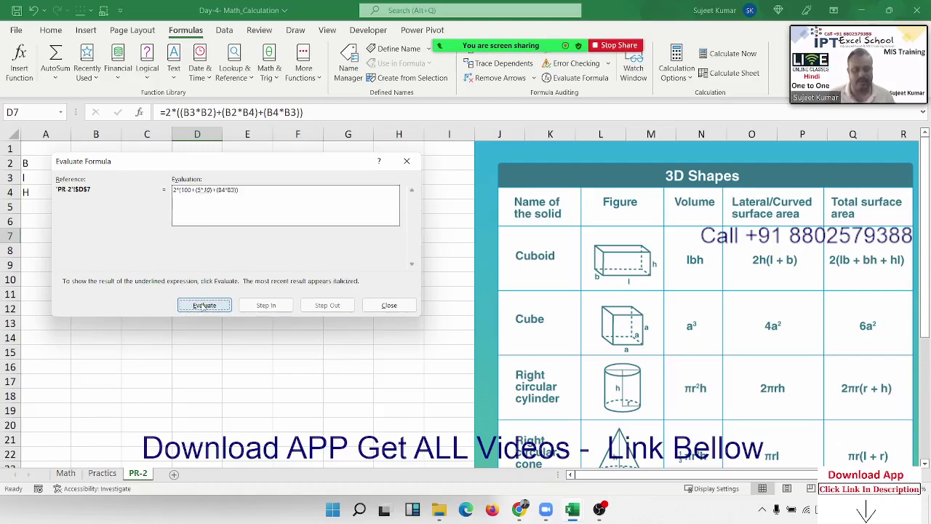
click(205, 306)
click(205, 306)
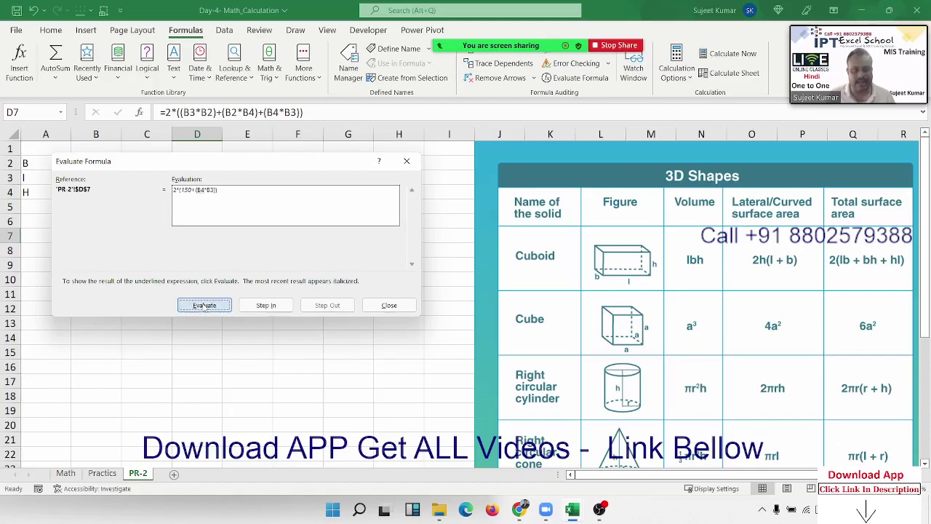
click(205, 306)
click(204, 306)
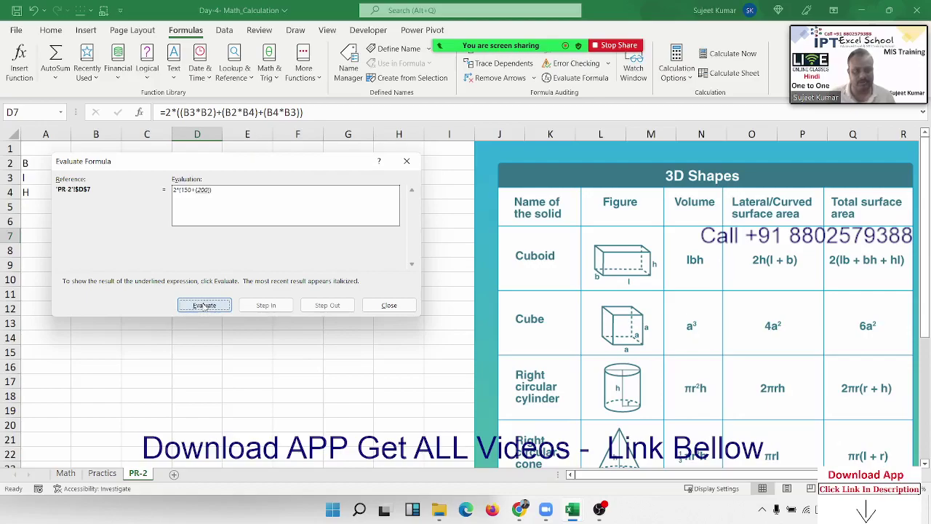
click(204, 306)
click(204, 306)
click(205, 306)
click(204, 307)
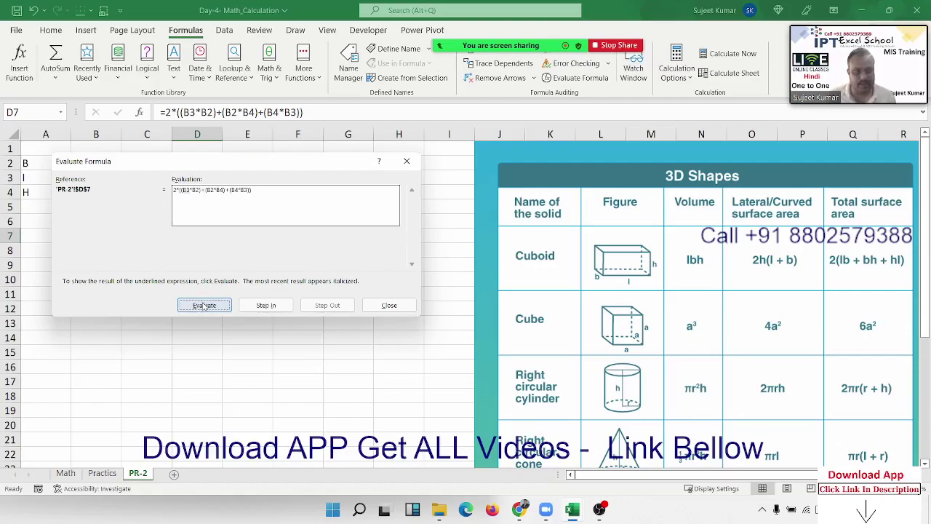
Step through the D7 evaluation again until it reaches the final result 700.
click(204, 306)
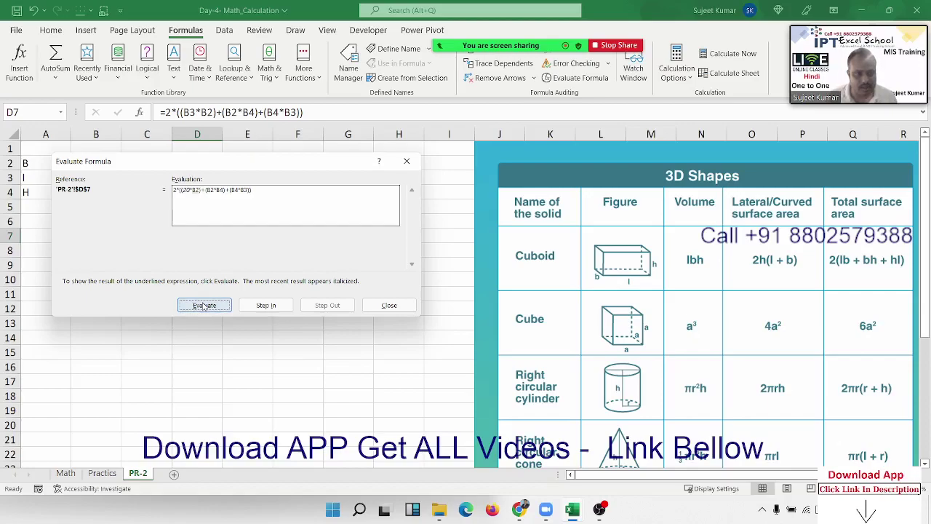
click(204, 307)
click(204, 306)
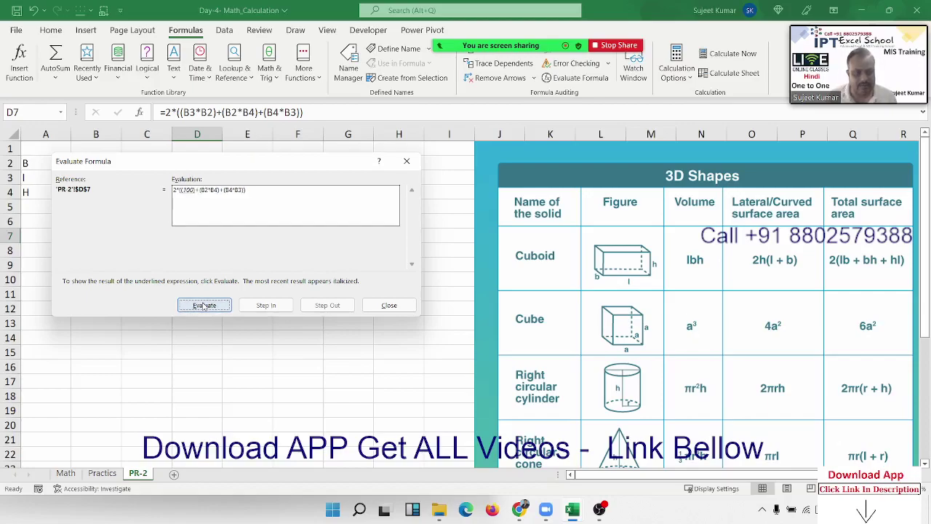
click(204, 306)
click(205, 306)
click(204, 307)
click(204, 306)
click(204, 306)
click(205, 306)
click(204, 306)
click(205, 307)
click(205, 306)
click(205, 306)
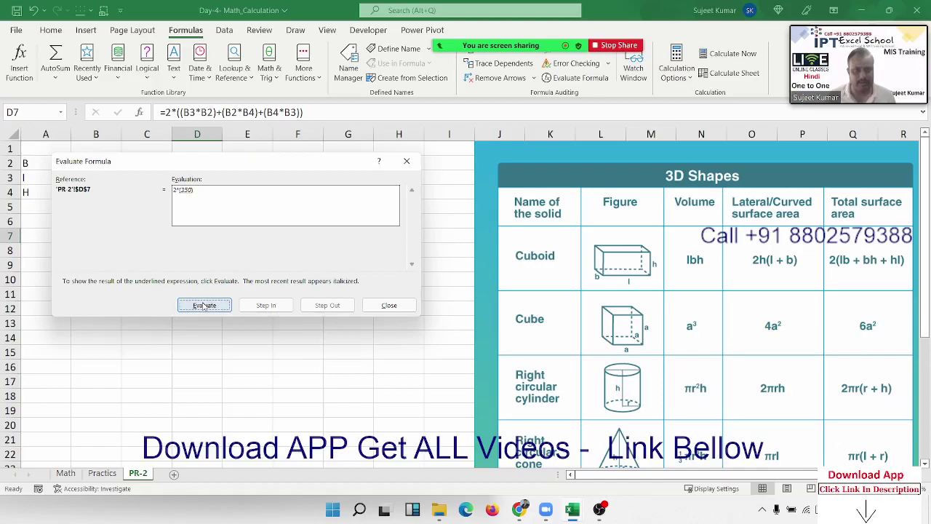
click(204, 306)
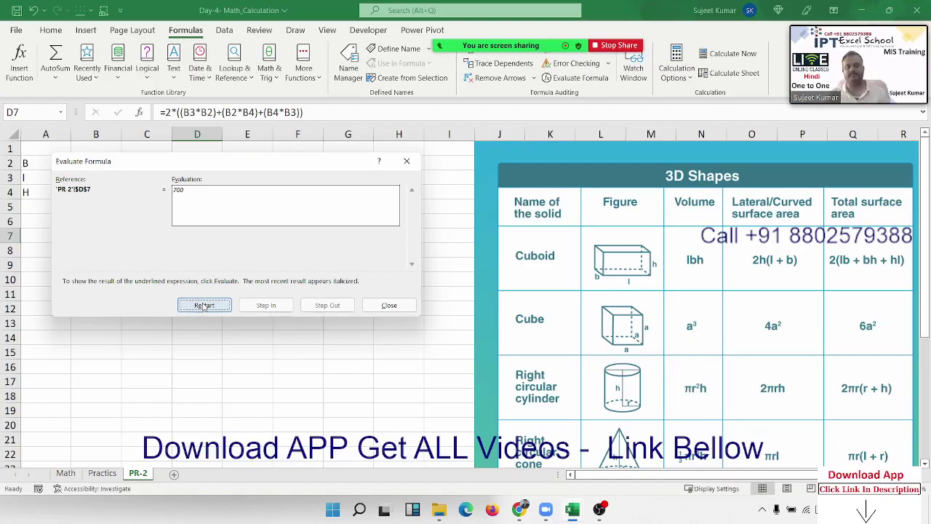
Close Evaluate Formula and scroll PR-2 past the 3D Shapes chart and back to the top.
click(389, 304)
scroll(715, 332, down, 3)
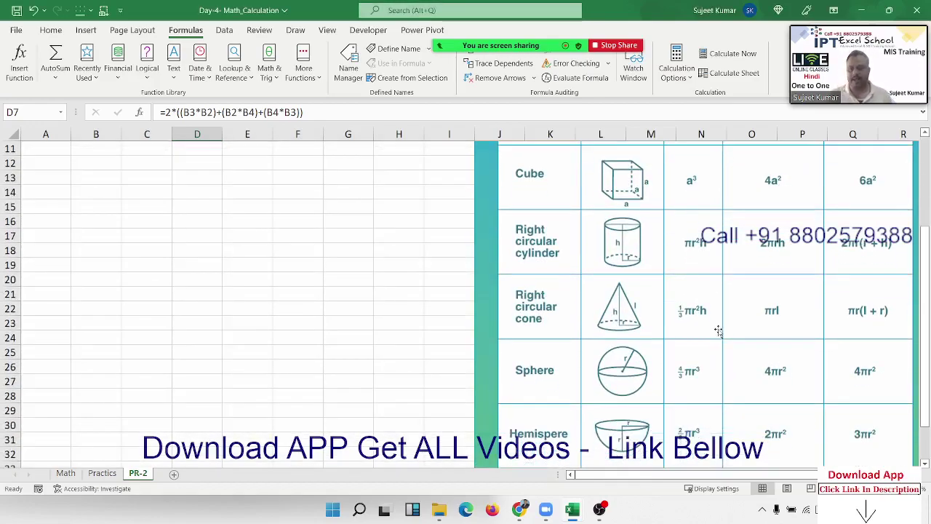
scroll(718, 332, down, 3)
scroll(718, 332, up, 4)
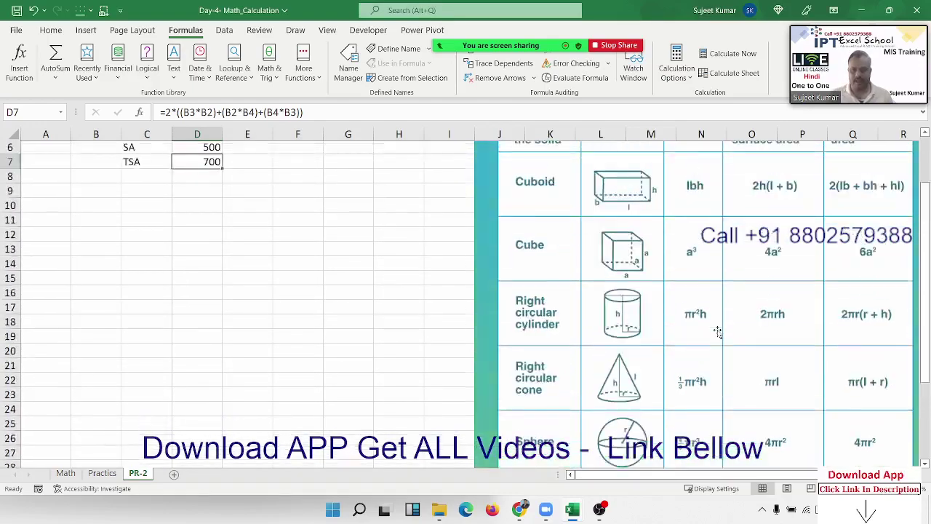
scroll(717, 332, up, 3)
scroll(716, 333, down, 7)
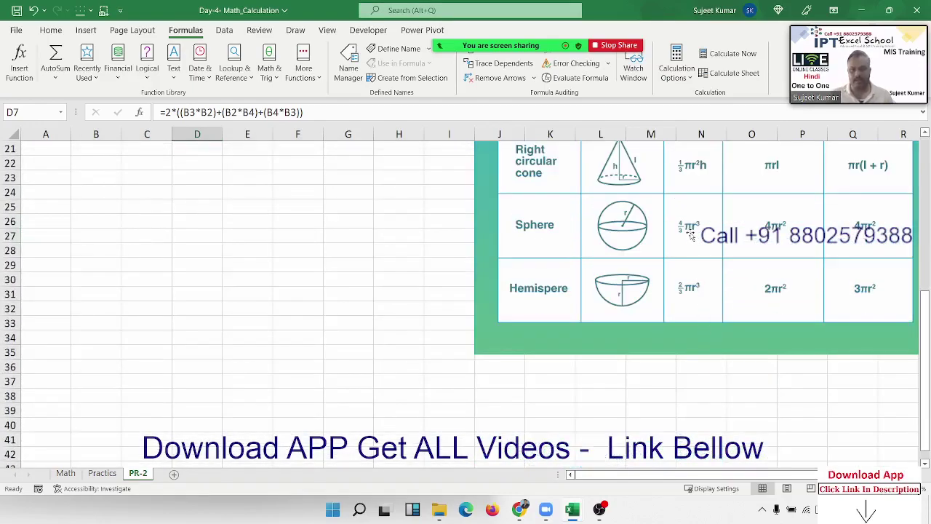
scroll(684, 243, up, 3)
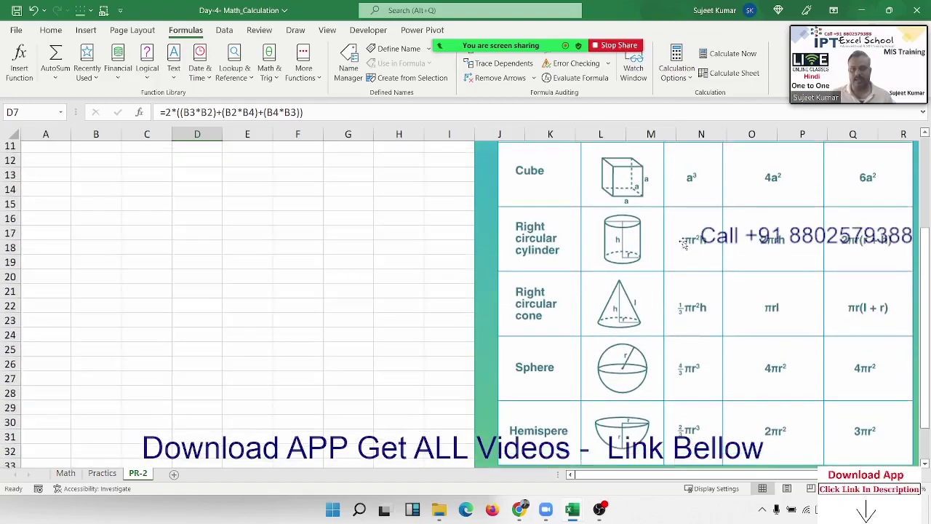
scroll(694, 327, up, 3)
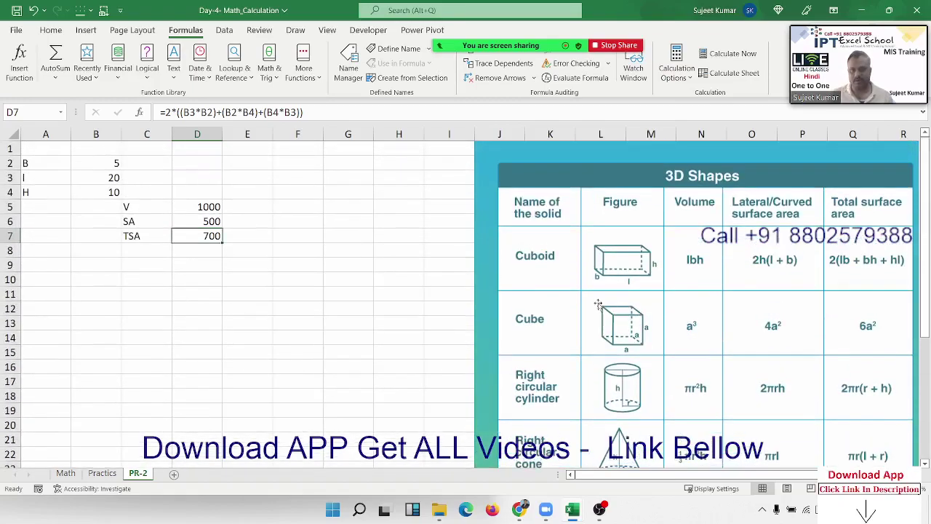
Try entering 3.14=22/7 in F8 as a pi value.
click(285, 246)
text(3.14)
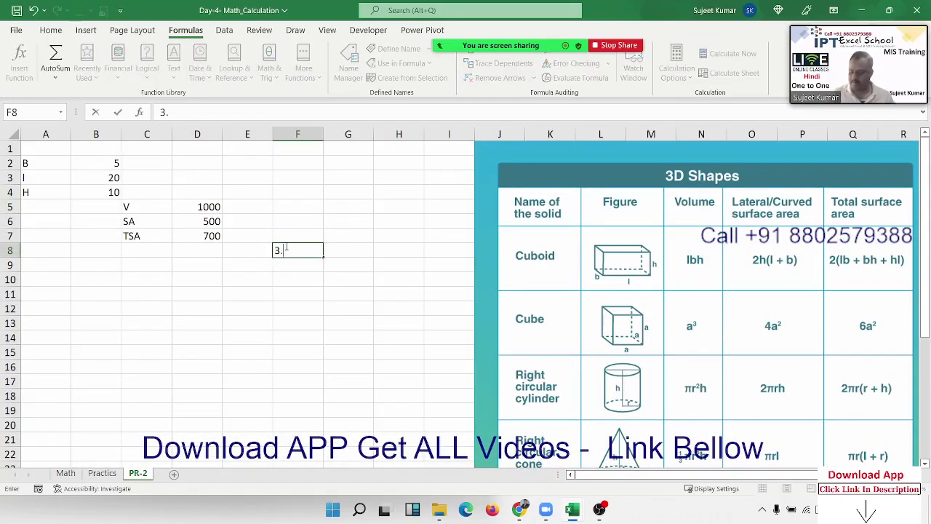
text(=)
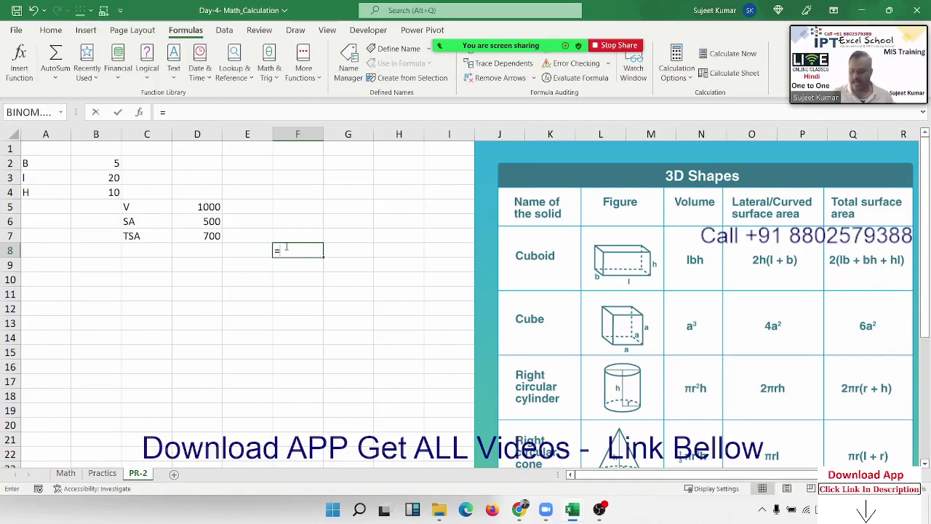
text(22/)
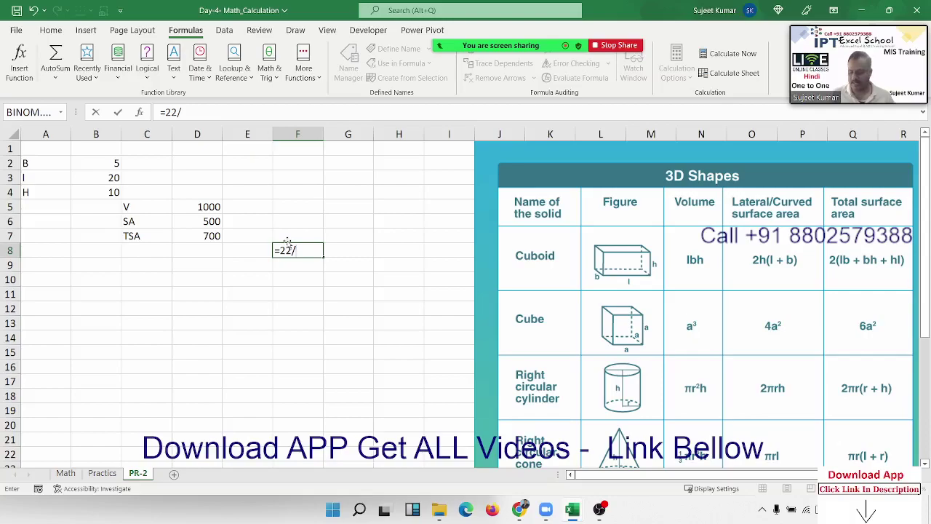
text(7)
key(Return)
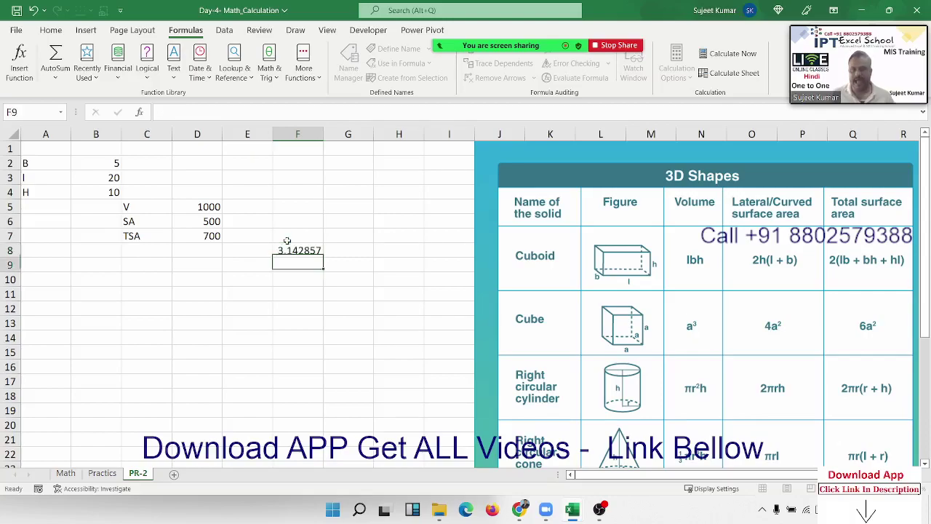
Replace F8 with =PI() so it shows 3.141593.
click(288, 247)
key(Delete)
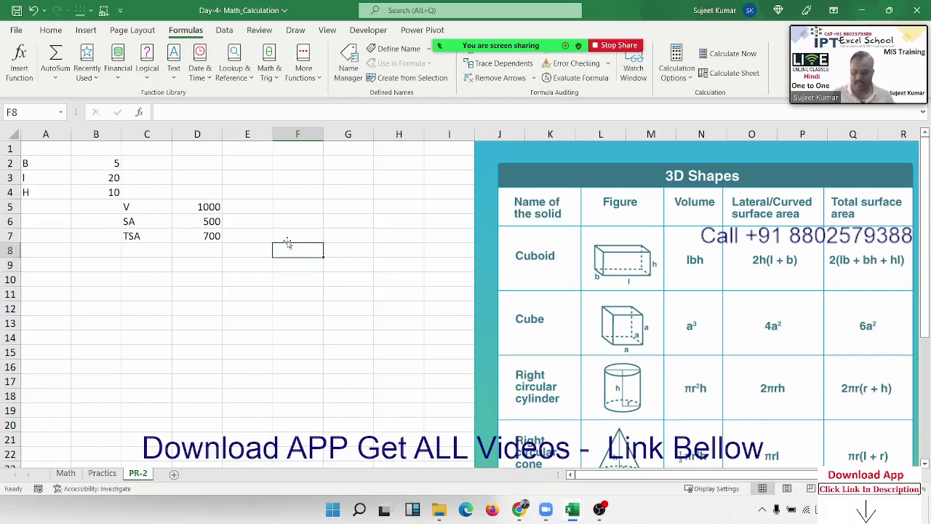
text(=p)
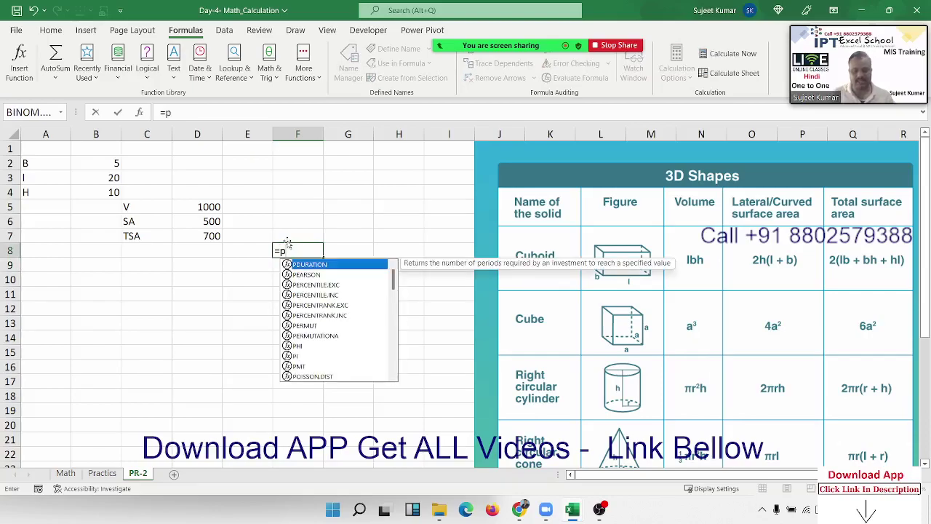
text(i)
key(Tab)
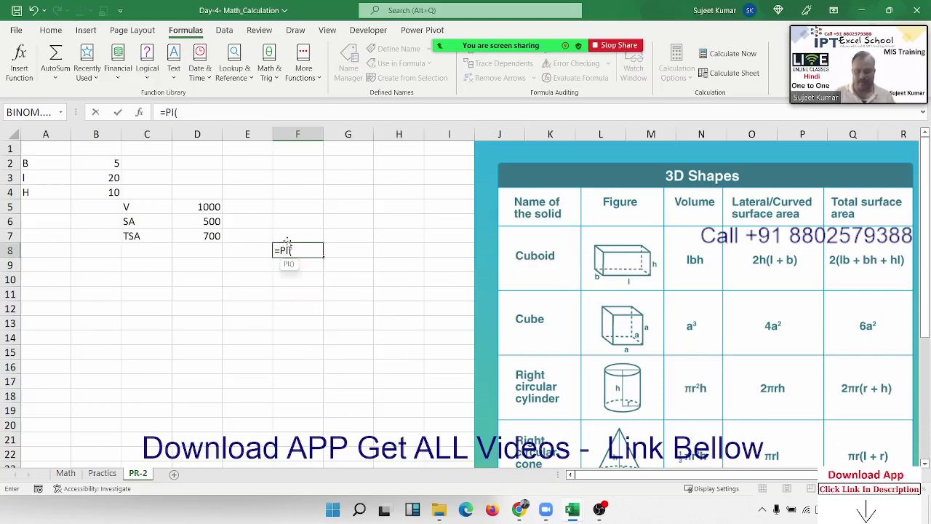
text())
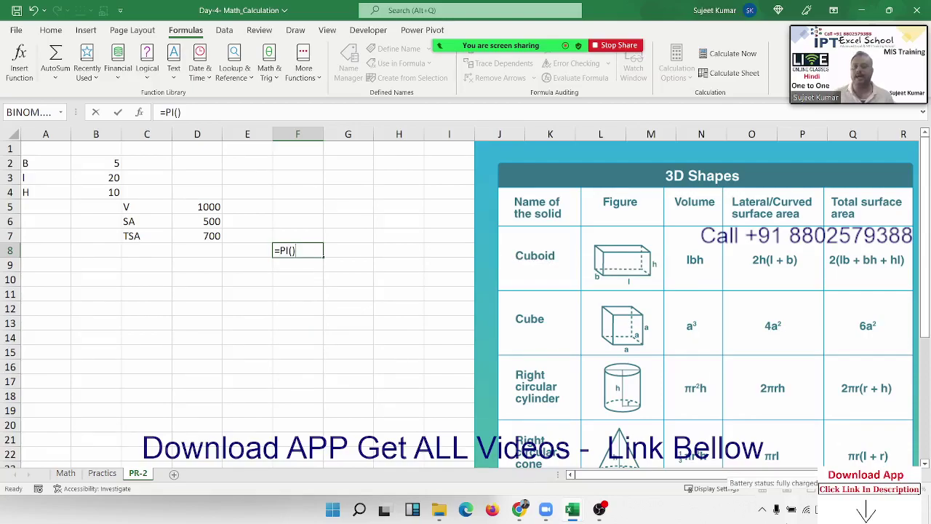
key(Return)
click(298, 250)
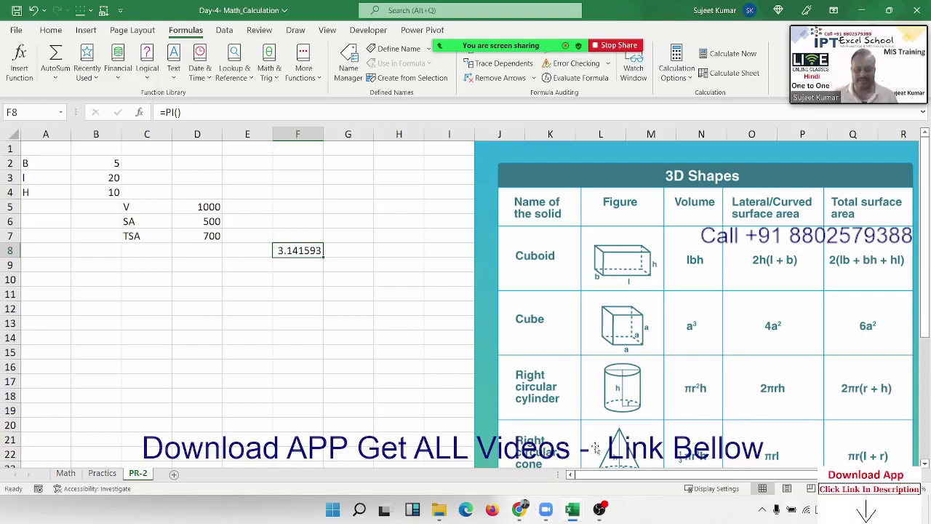
Return to the Math sheet via Practics, select D9 and save the workbook.
click(117, 473)
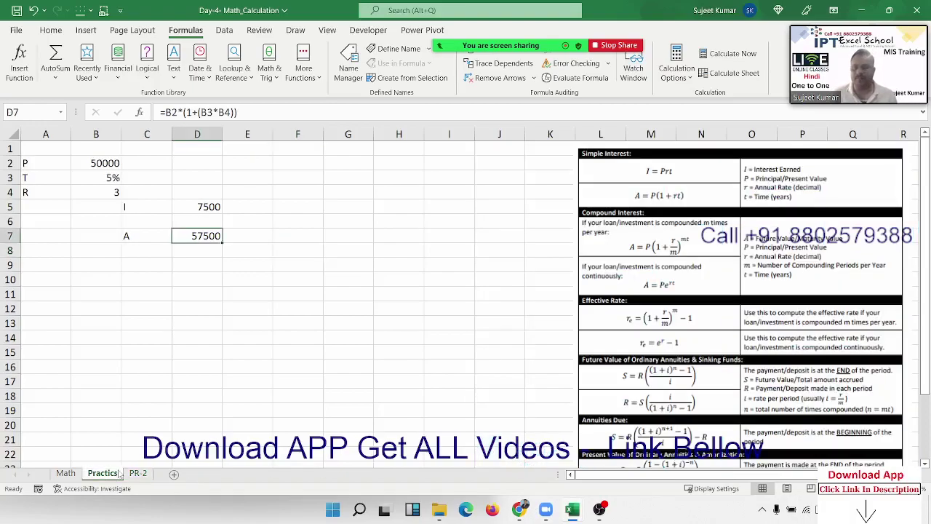
click(67, 474)
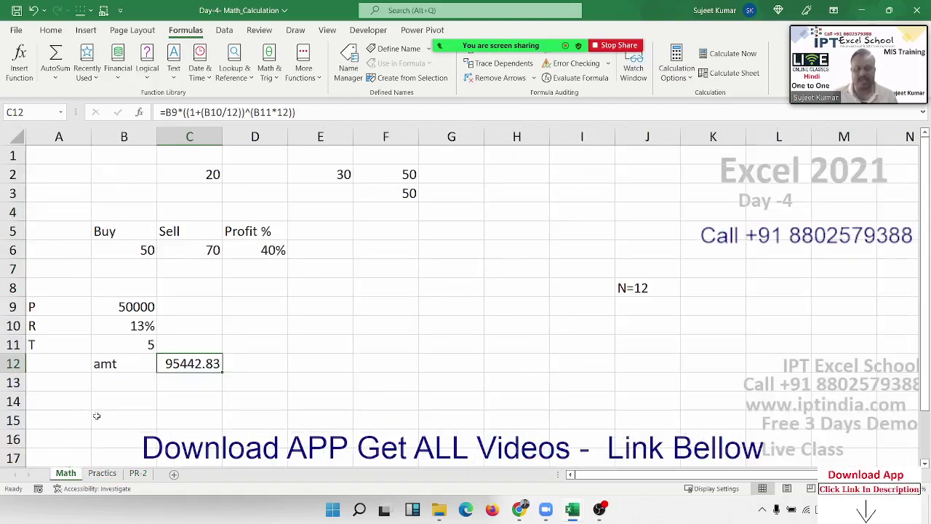
click(262, 304)
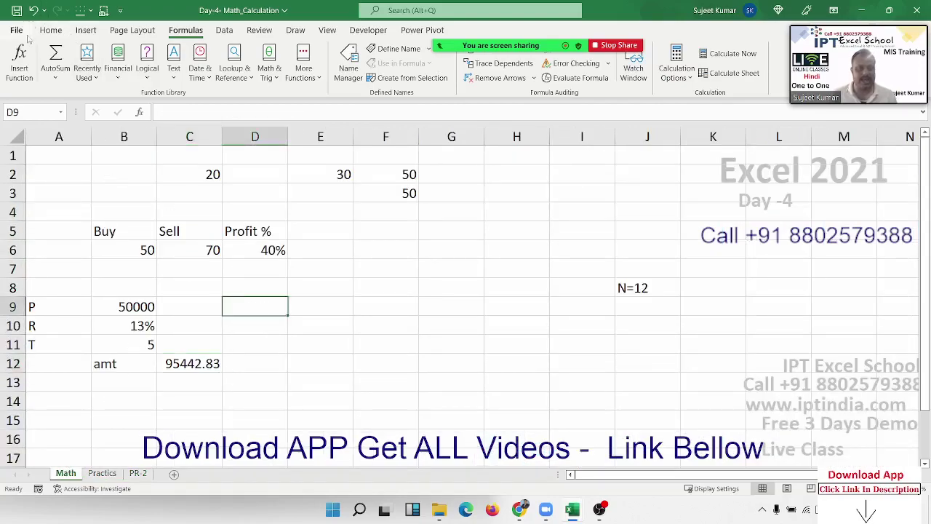
click(16, 10)
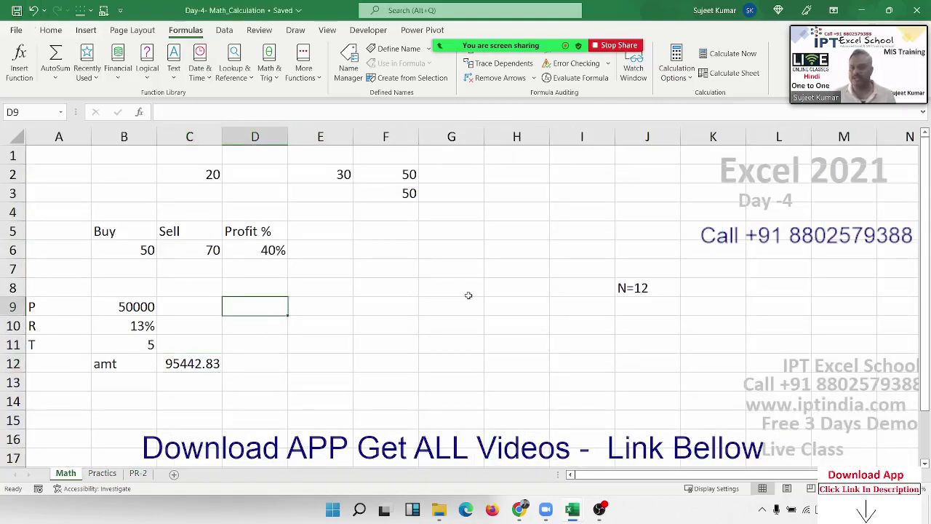